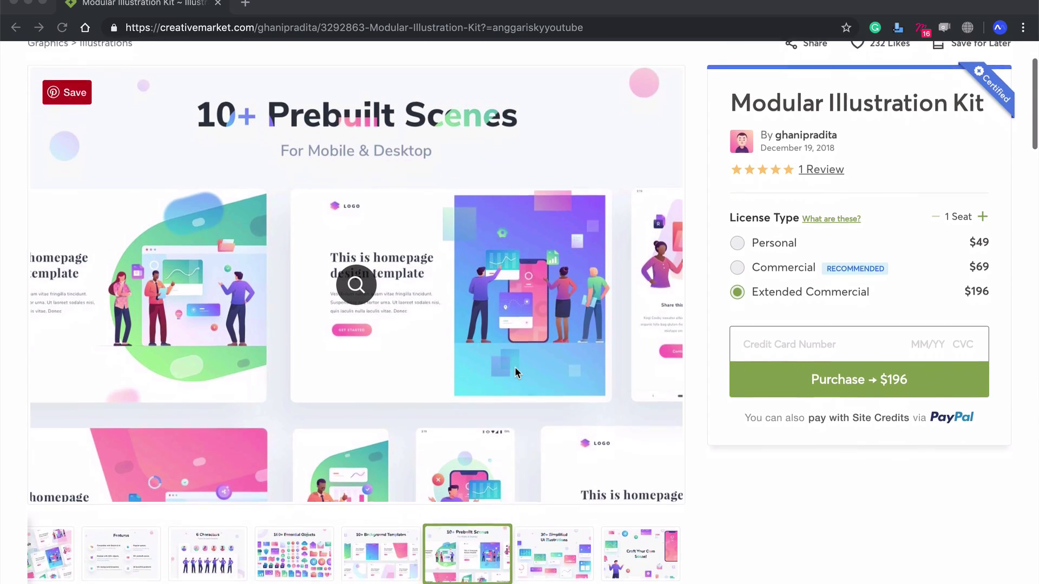
Preview the 10+ Background Templates image among the designer's Dribbble shots.
click(365, 543)
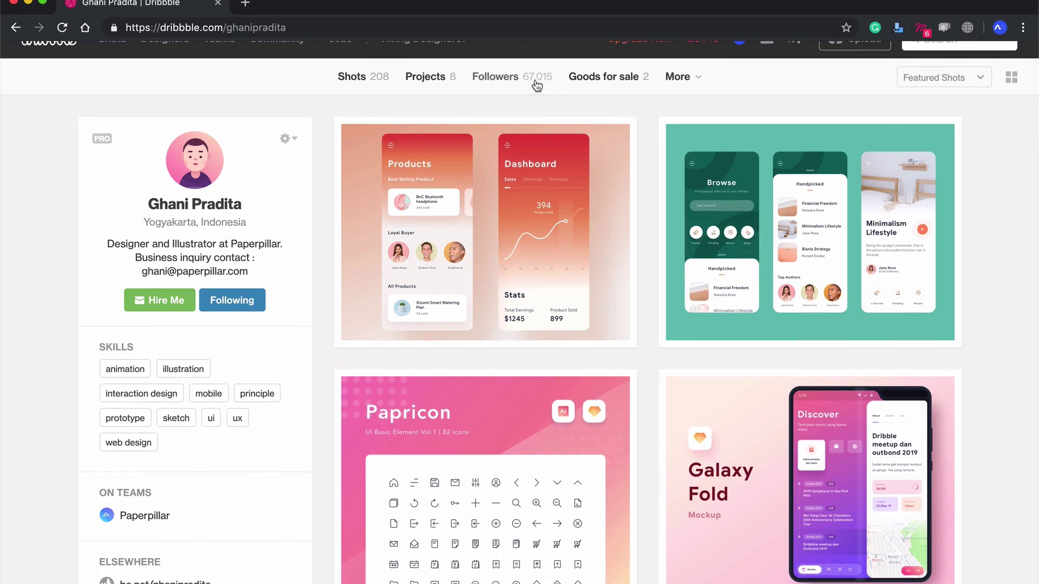
scroll(328, 246, down, 3)
scroll(327, 246, down, 4)
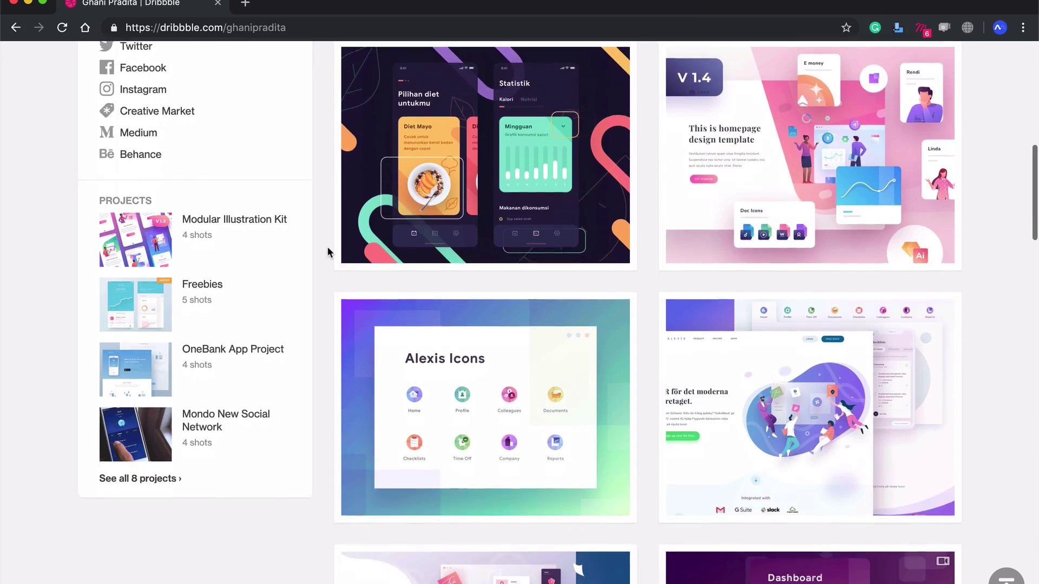
scroll(327, 246, down, 3)
scroll(327, 252, down, 3)
scroll(327, 252, down, 5)
scroll(327, 252, down, 4)
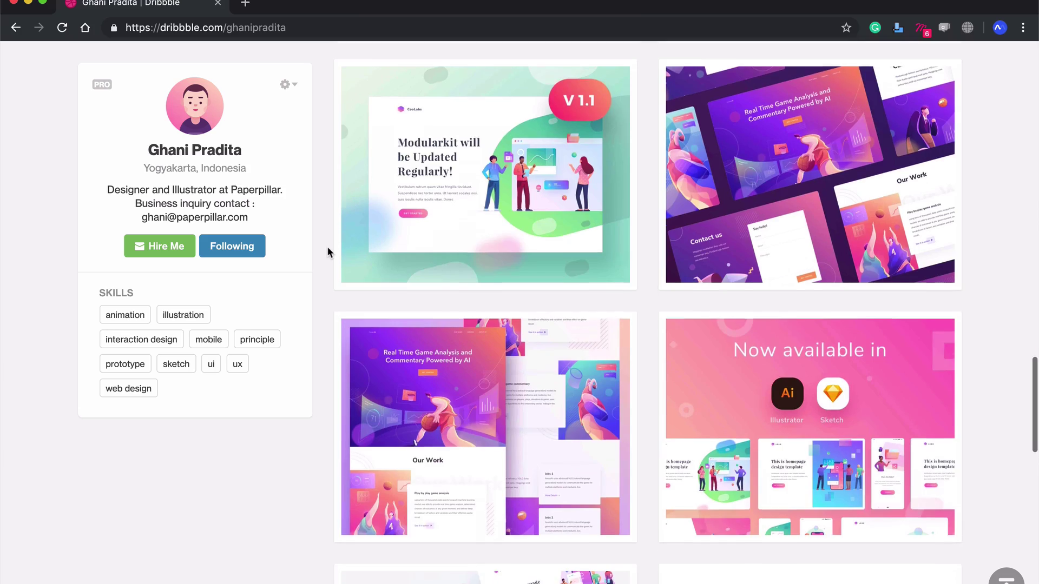
scroll(328, 248, down, 3)
scroll(327, 252, up, 5)
scroll(327, 252, up, 6)
scroll(327, 252, up, 4)
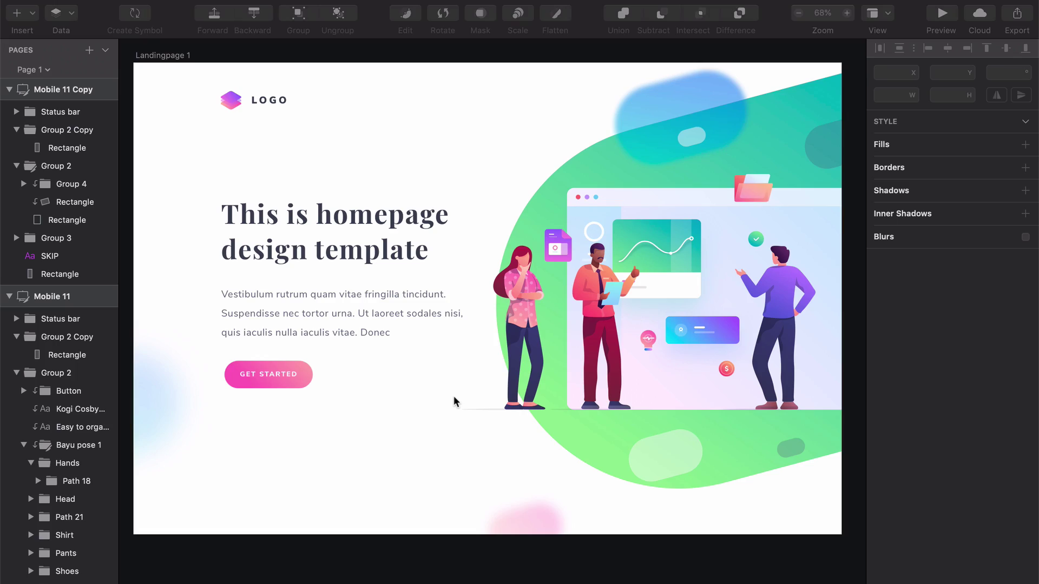
scroll(454, 396, right, 1)
scroll(454, 395, right, 3)
scroll(454, 395, right, 5)
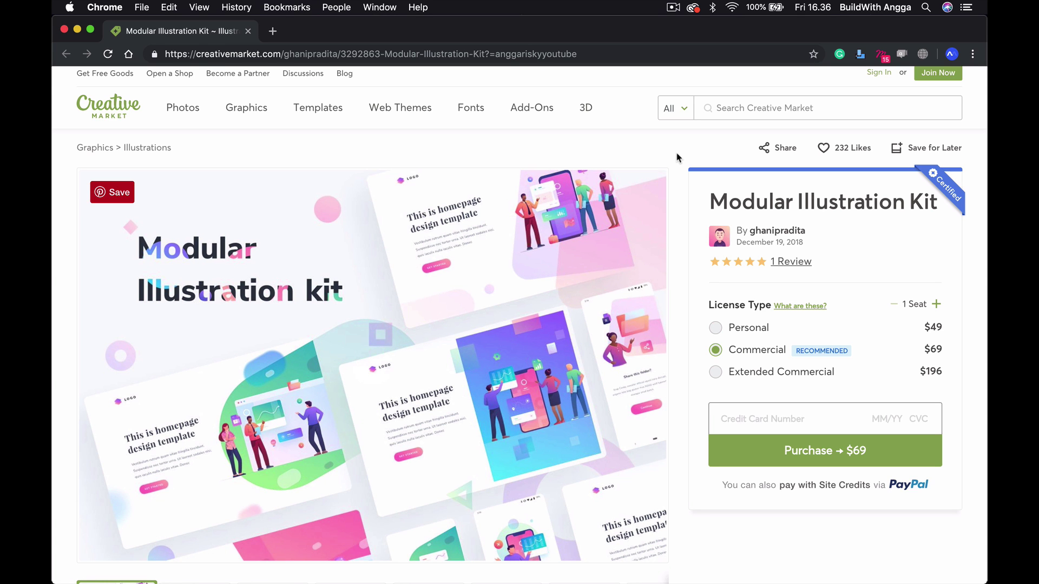
scroll(677, 157, down, 1)
scroll(677, 156, down, 1)
scroll(677, 157, down, 3)
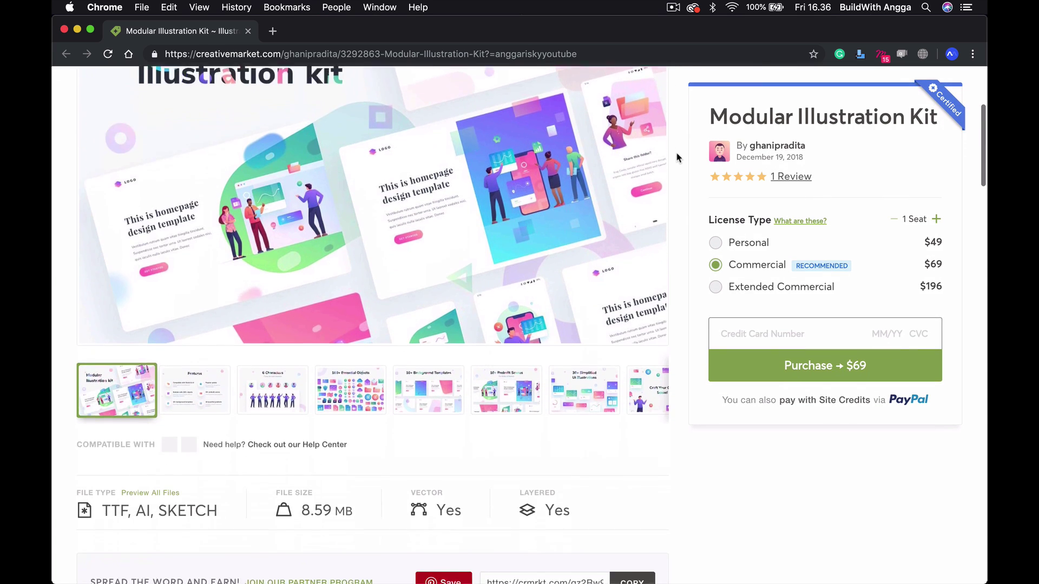
scroll(677, 157, down, 1)
scroll(678, 157, down, 1)
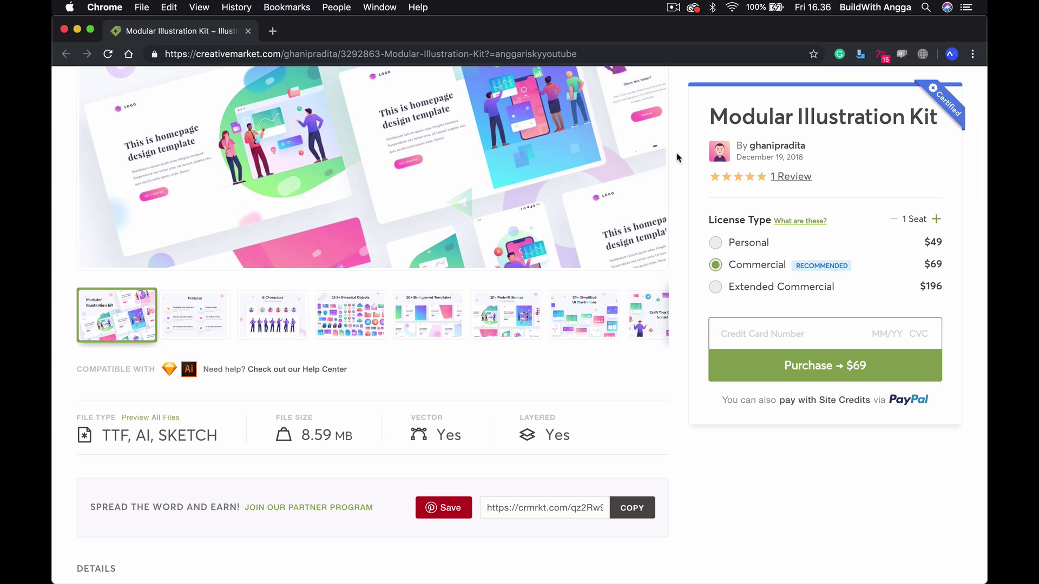
scroll(678, 157, up, 1)
scroll(678, 157, up, 3)
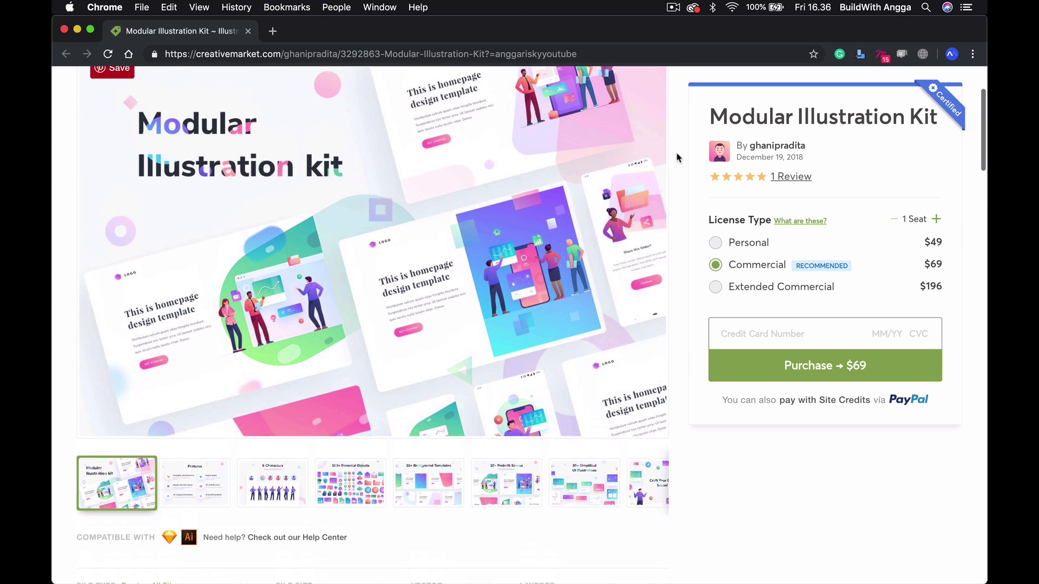
scroll(677, 157, up, 1)
scroll(678, 157, up, 1)
scroll(678, 157, down, 1)
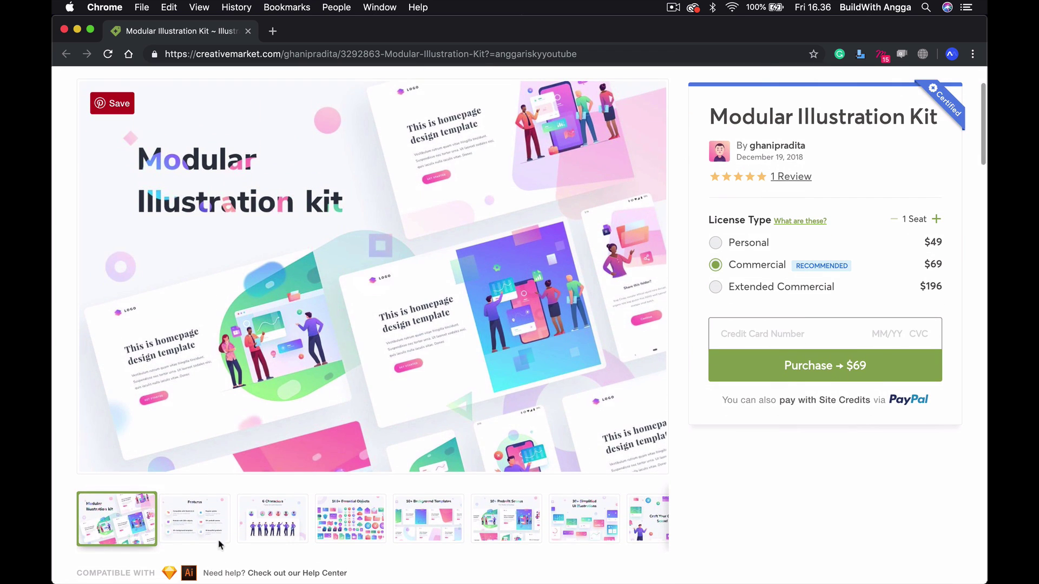
Preview the Features, 6 Characters and 100+ Objects slides, then pick the Extended Commercial licence.
click(181, 529)
click(268, 518)
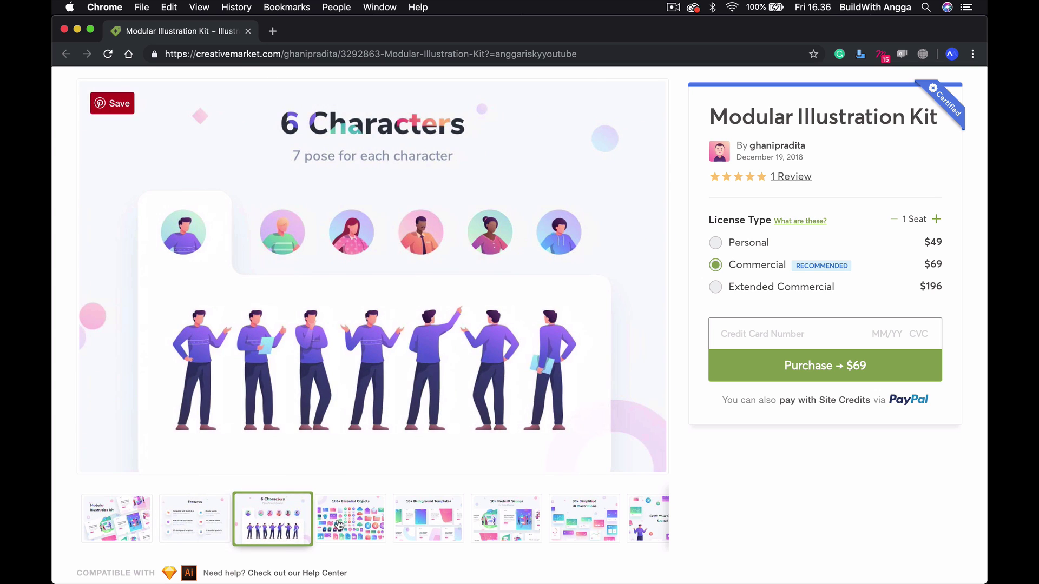
click(341, 526)
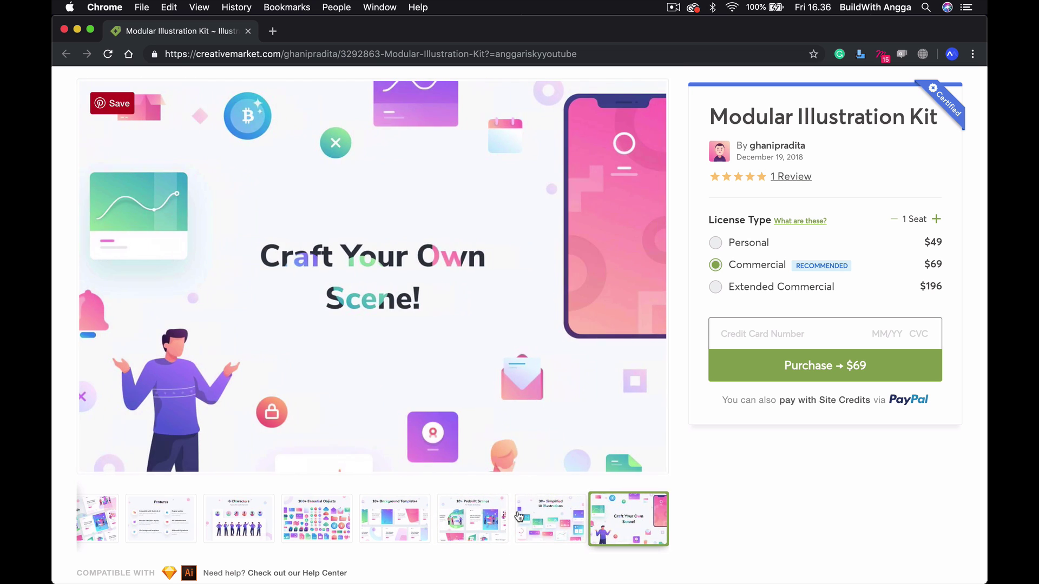
scroll(698, 319, up, 2)
scroll(698, 319, down, 1)
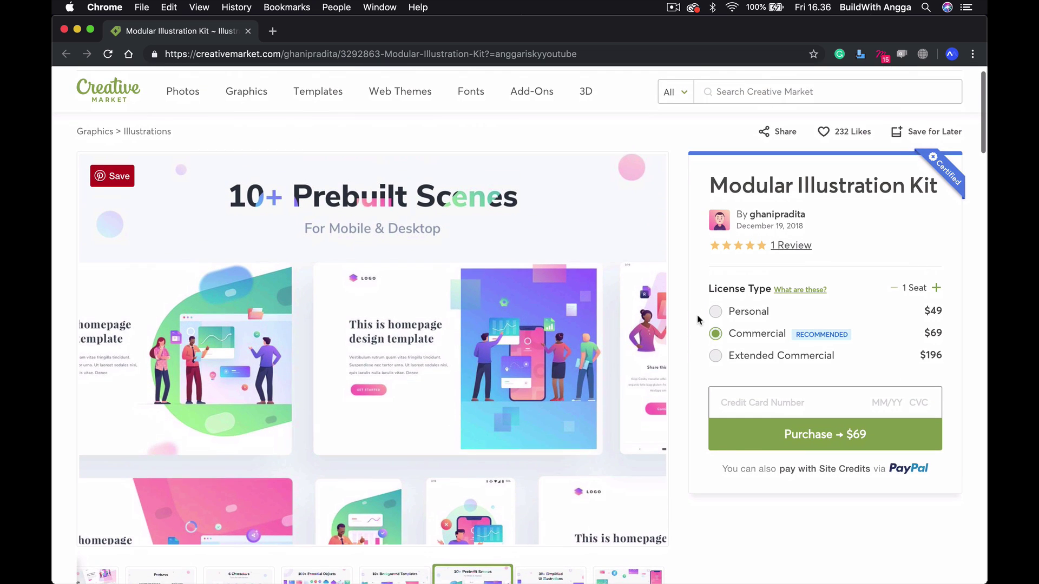
click(715, 298)
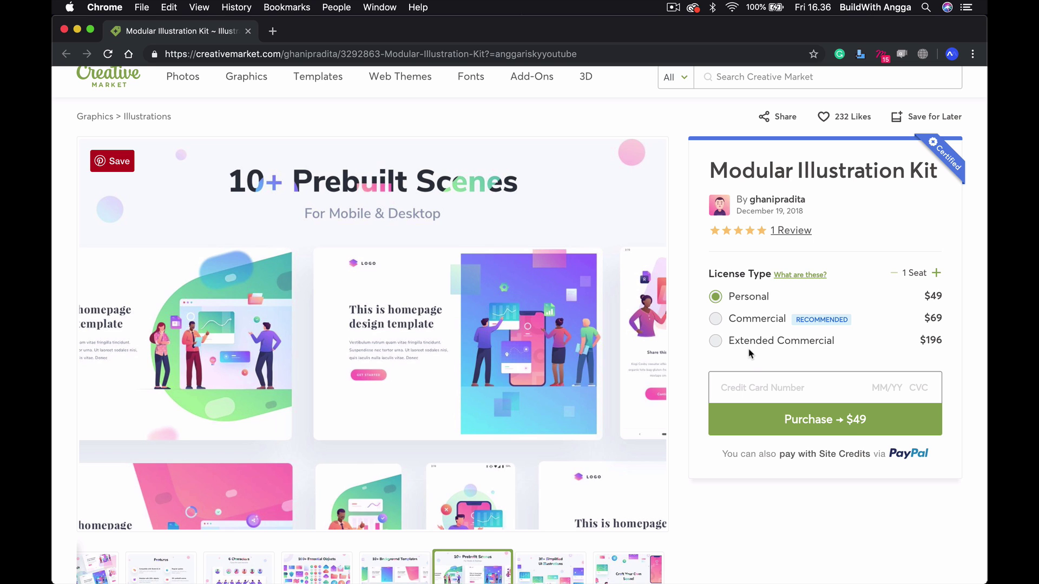
click(715, 342)
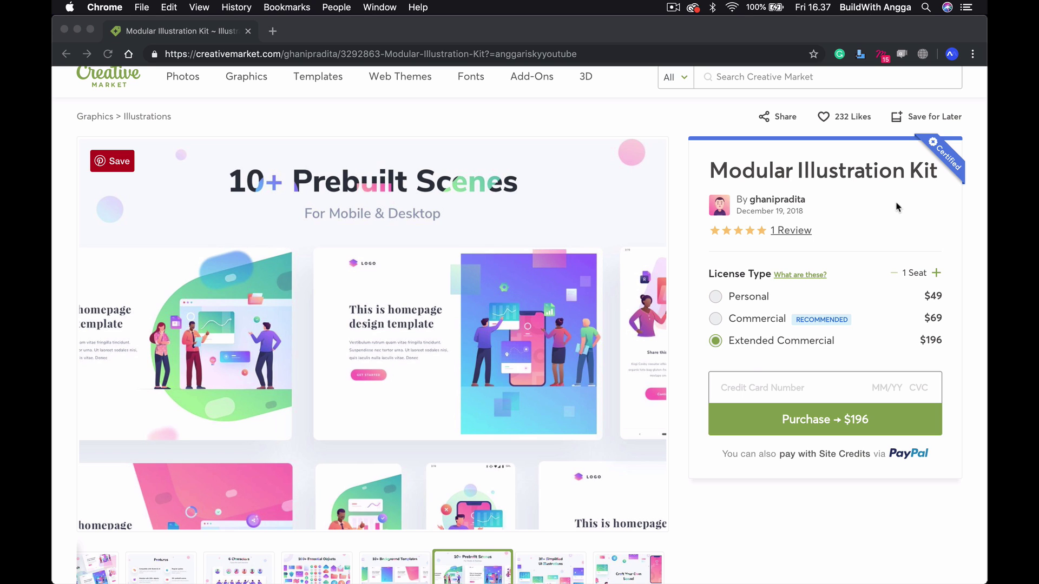
scroll(907, 339, down, 1)
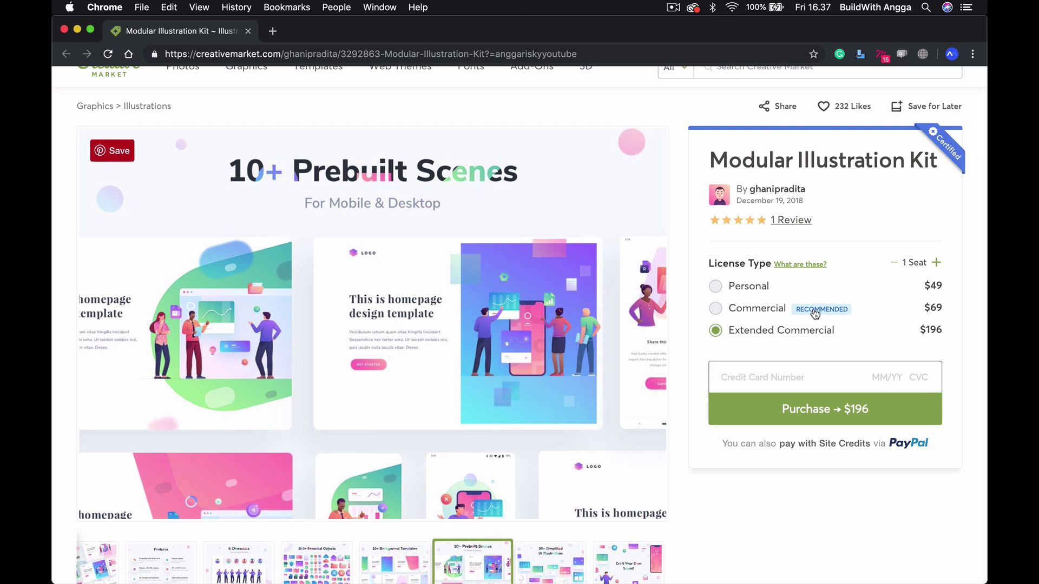
scroll(716, 361, up, 5)
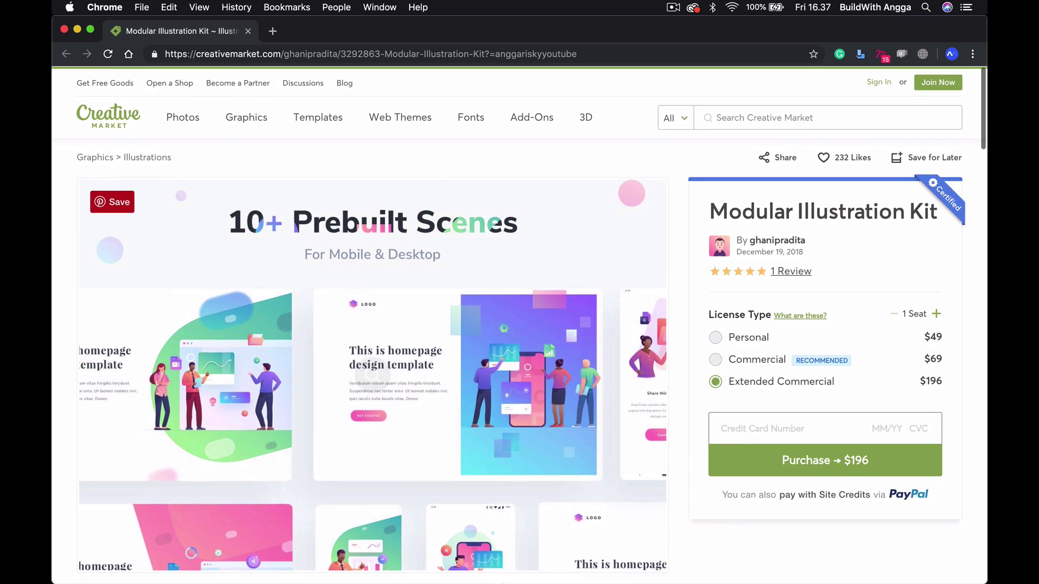
Browse Desktop > Modular_1.4, peeking into AI Files and Fonts, then enter Sketch Files.
click(447, 576)
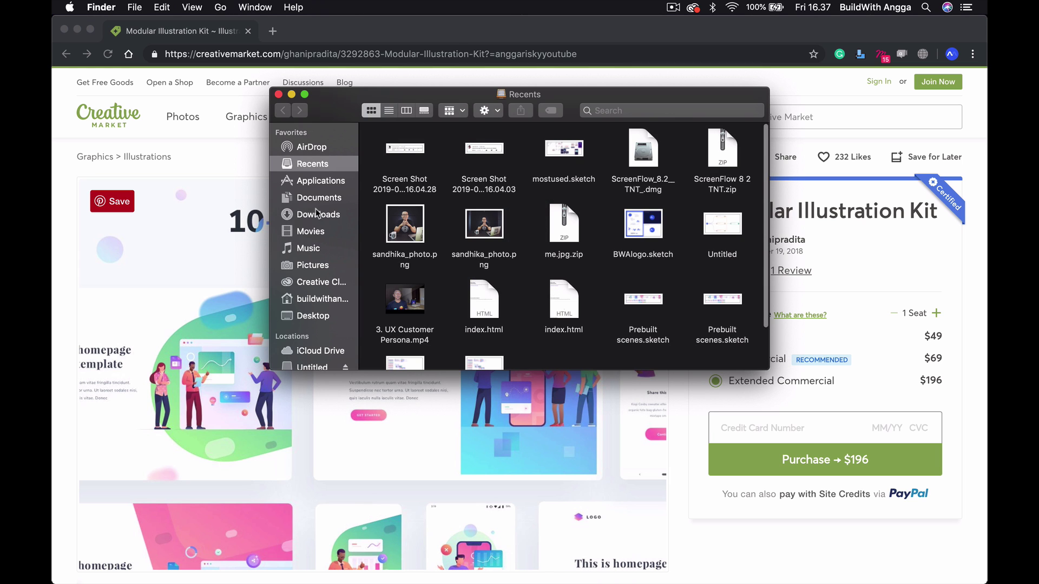
click(318, 319)
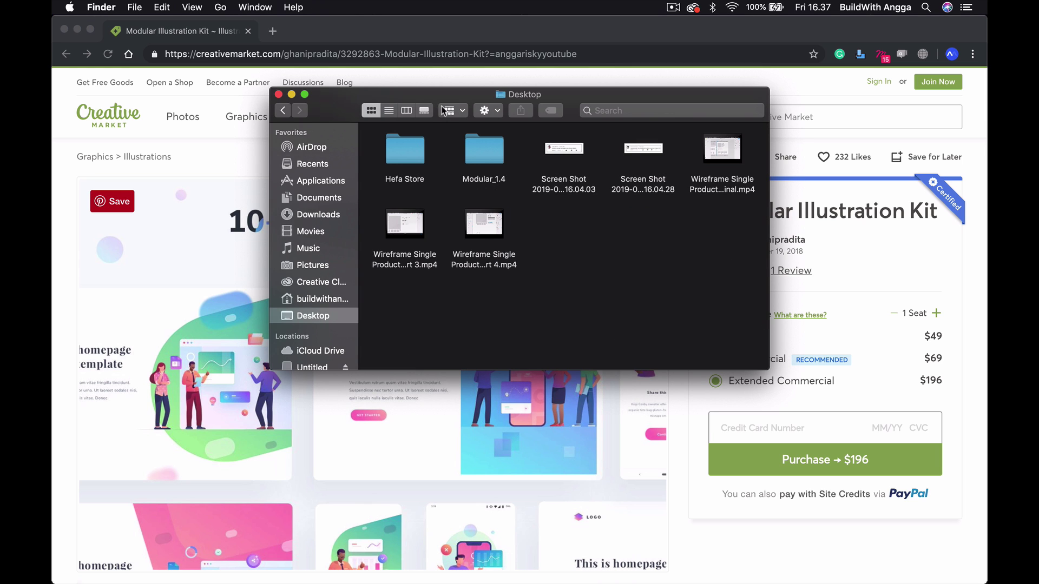
double_click(481, 151)
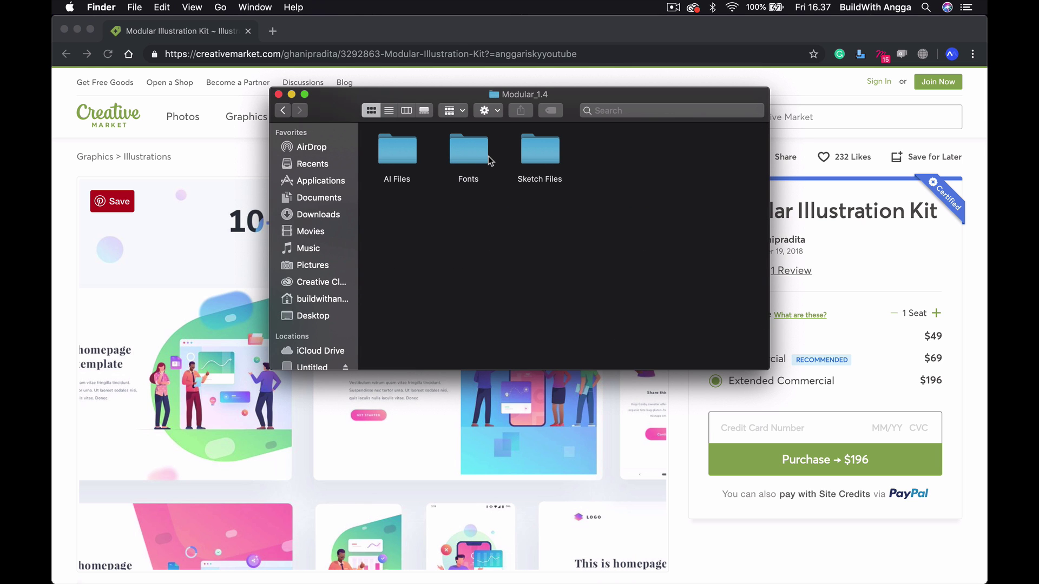
double_click(395, 157)
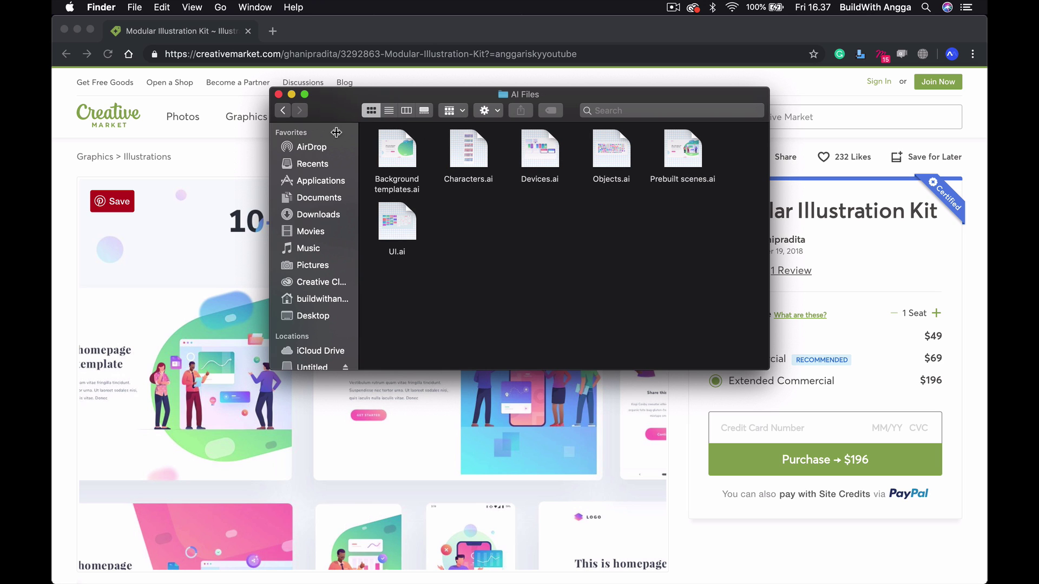
click(283, 112)
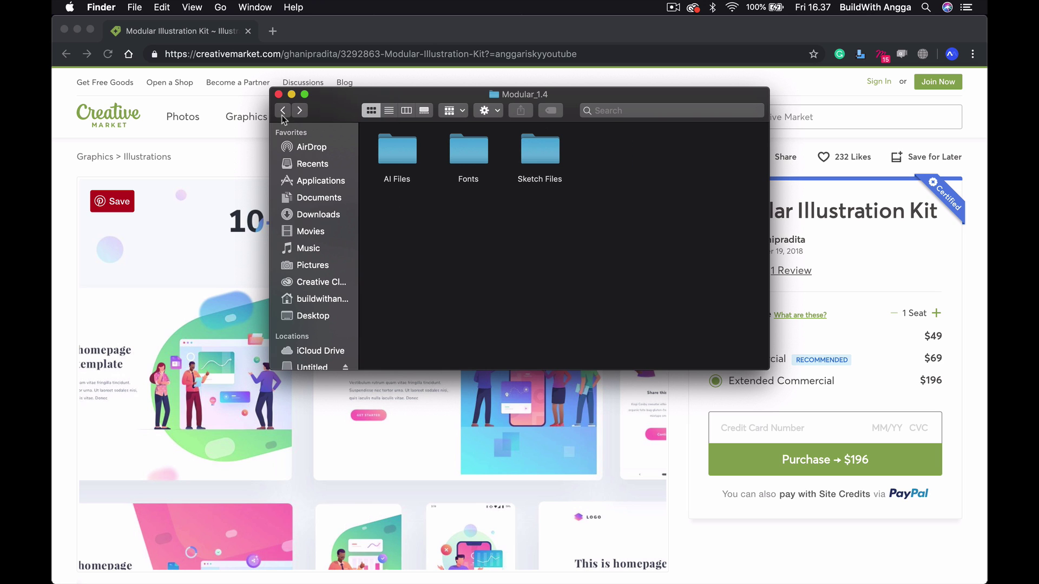
double_click(470, 153)
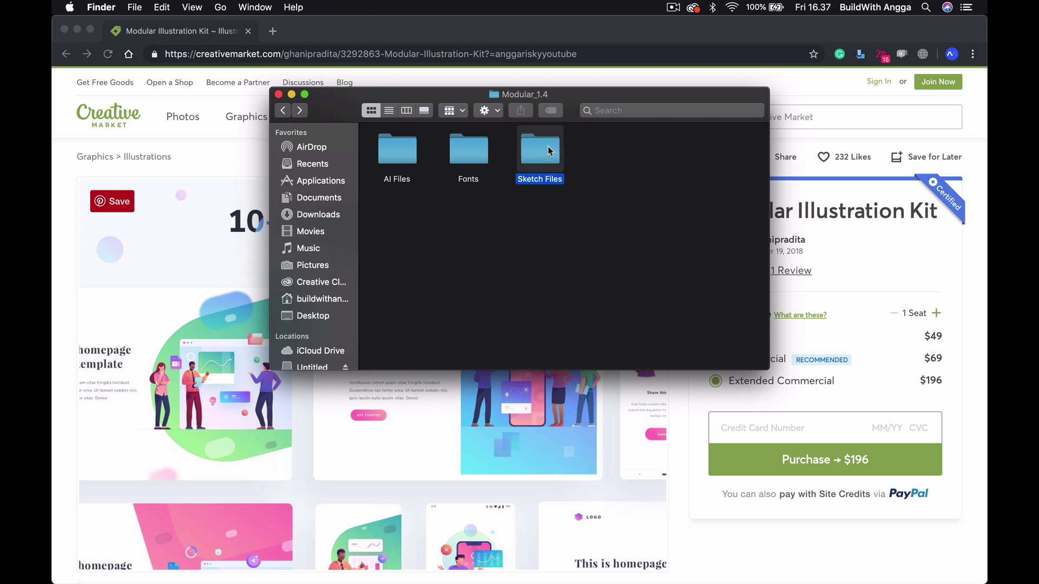
double_click(549, 151)
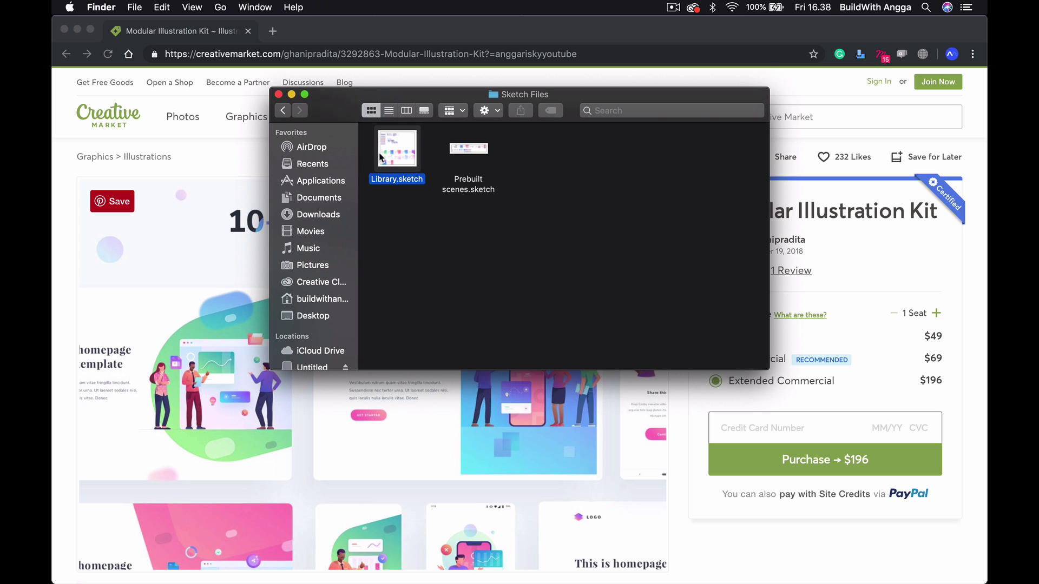
Quick Look Prebuilt scenes.sketch and Library.sketch to inspect their contents.
click(476, 155)
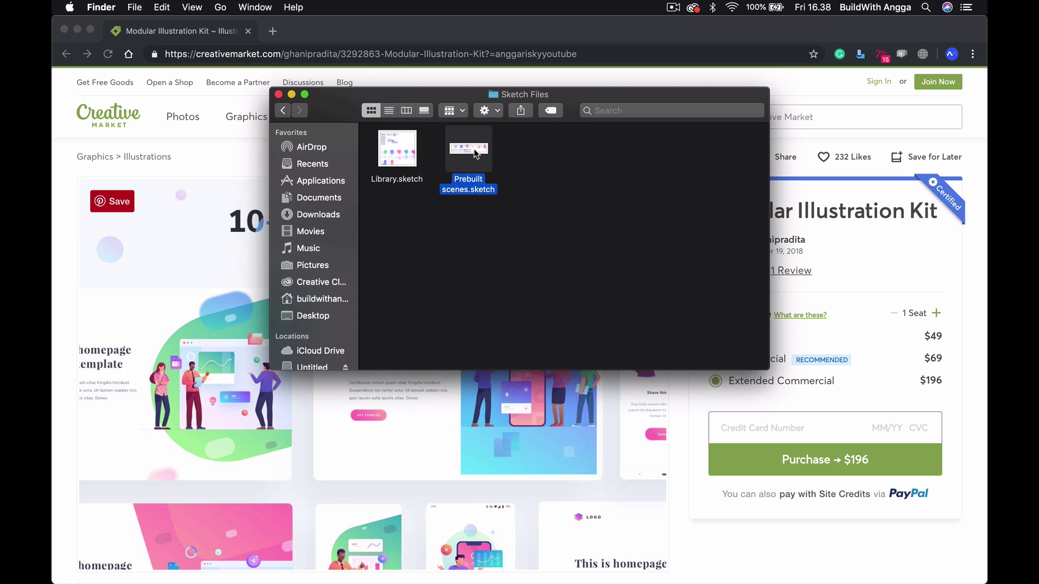
key(space)
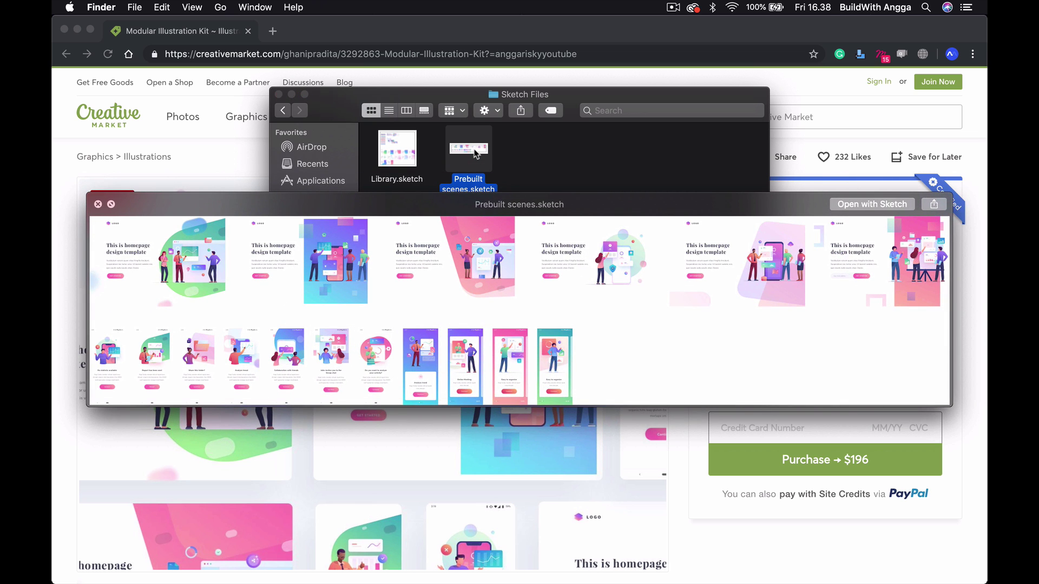
key(space)
click(395, 152)
key(space)
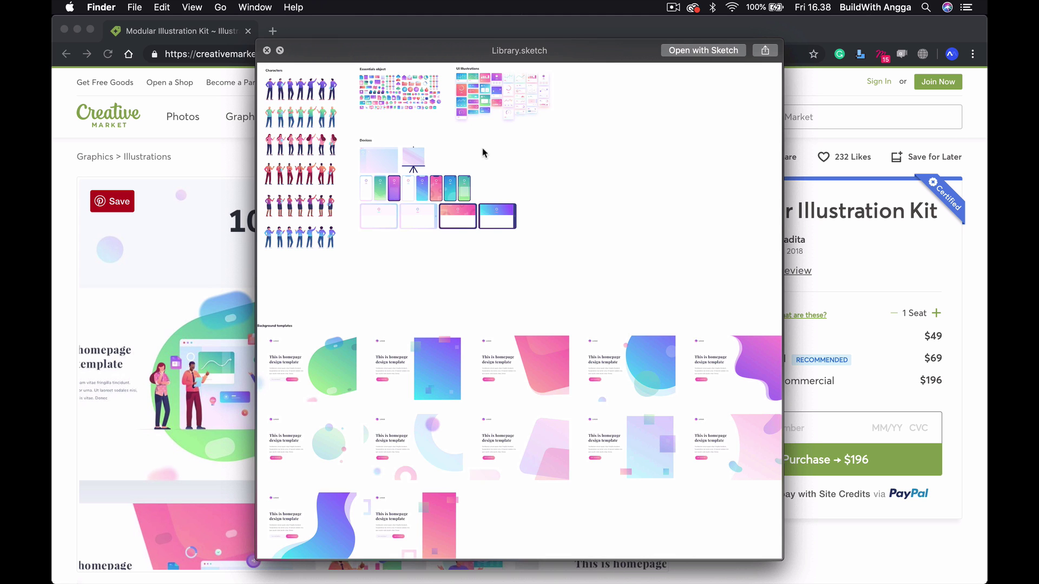
key(space)
mouse_move(532, 568)
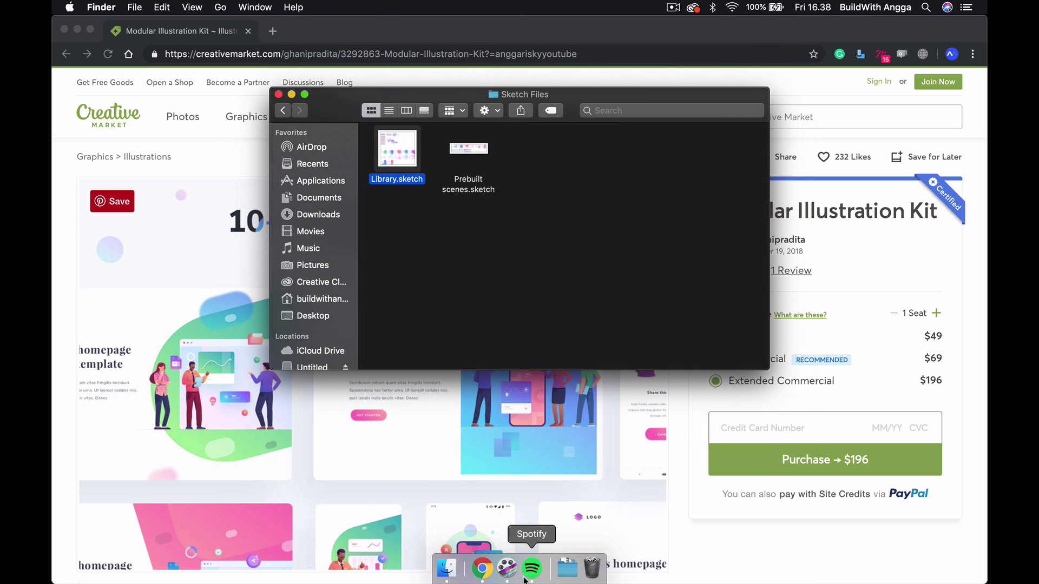
Launch Adobe XD and start a document with the Android Mobile 360×640 preset.
key(super+space)
text(adobe XD)
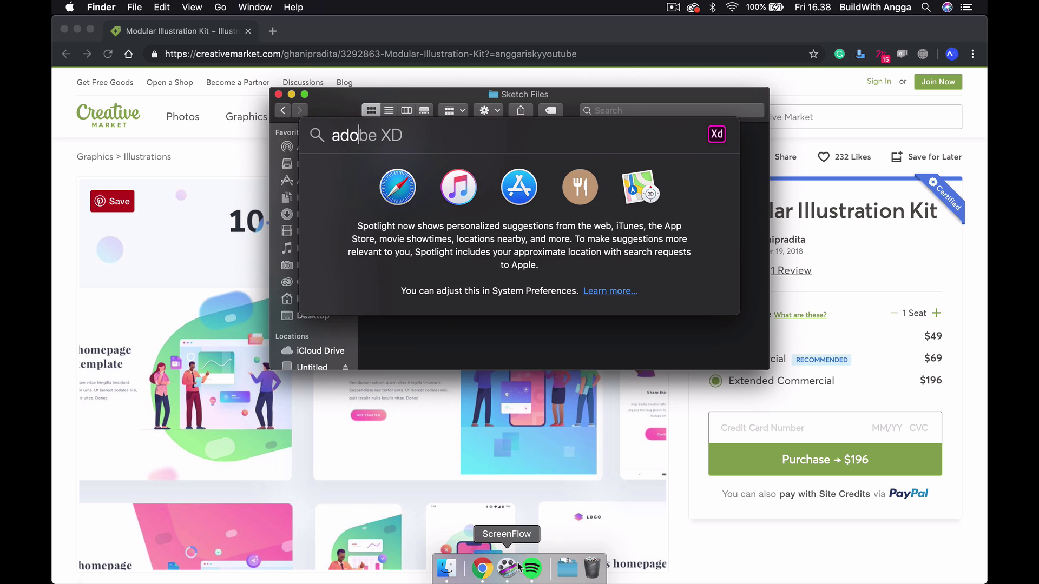
key(Return)
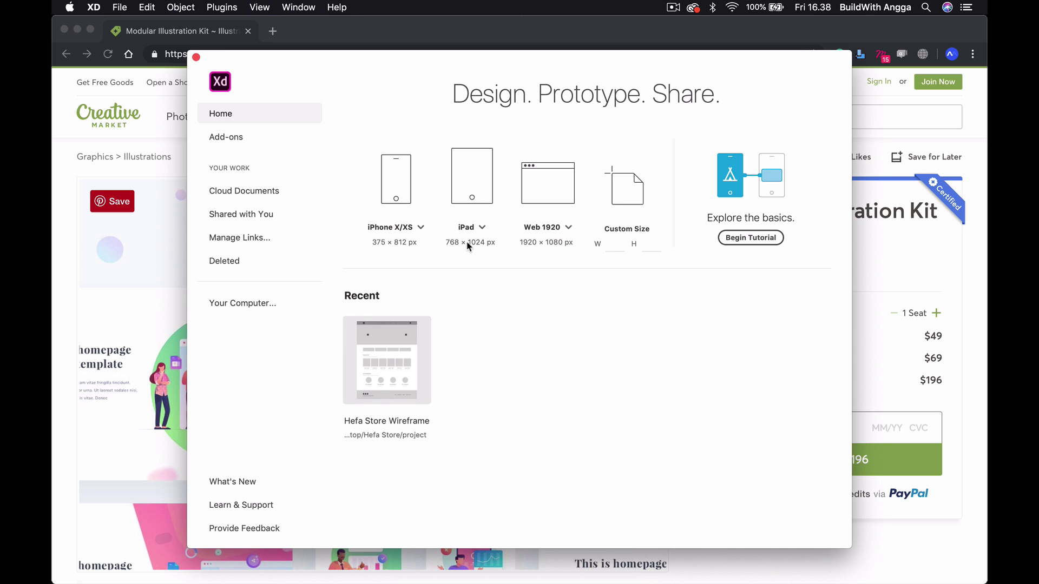
click(420, 231)
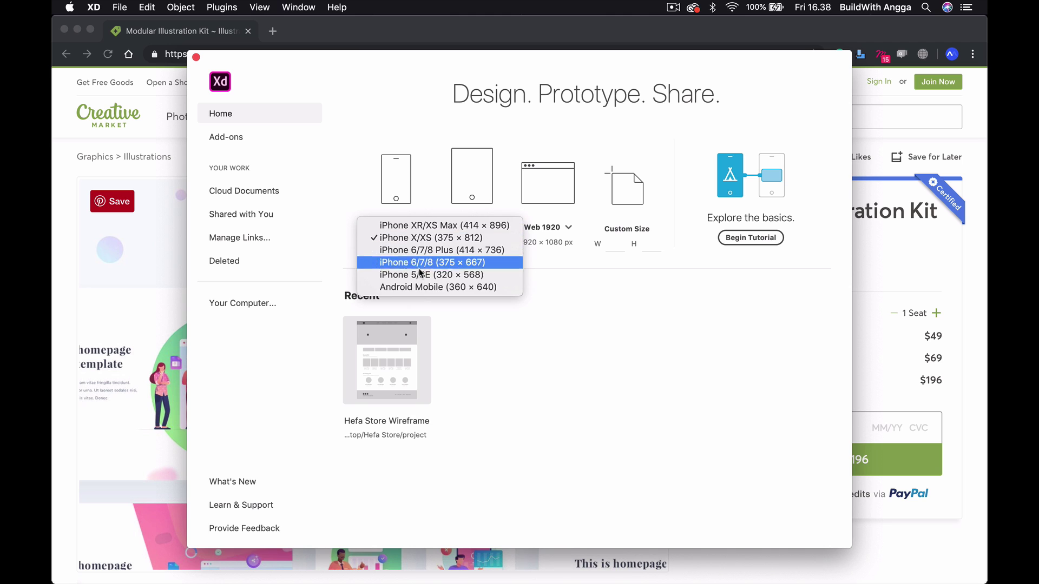
click(420, 287)
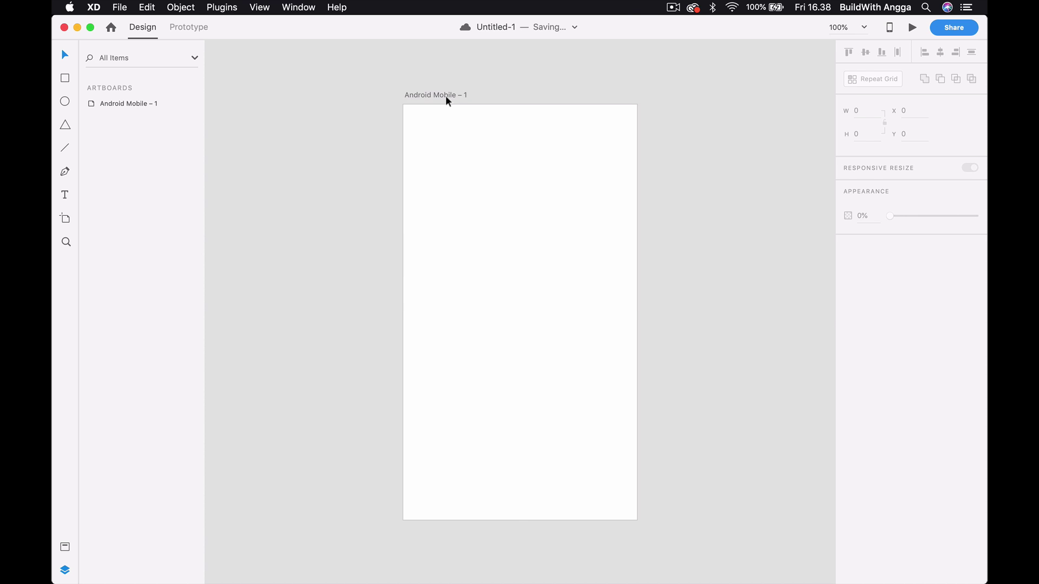
Rename the artboard Empty States and save the document to the cloud as emptystates.
double_click(446, 96)
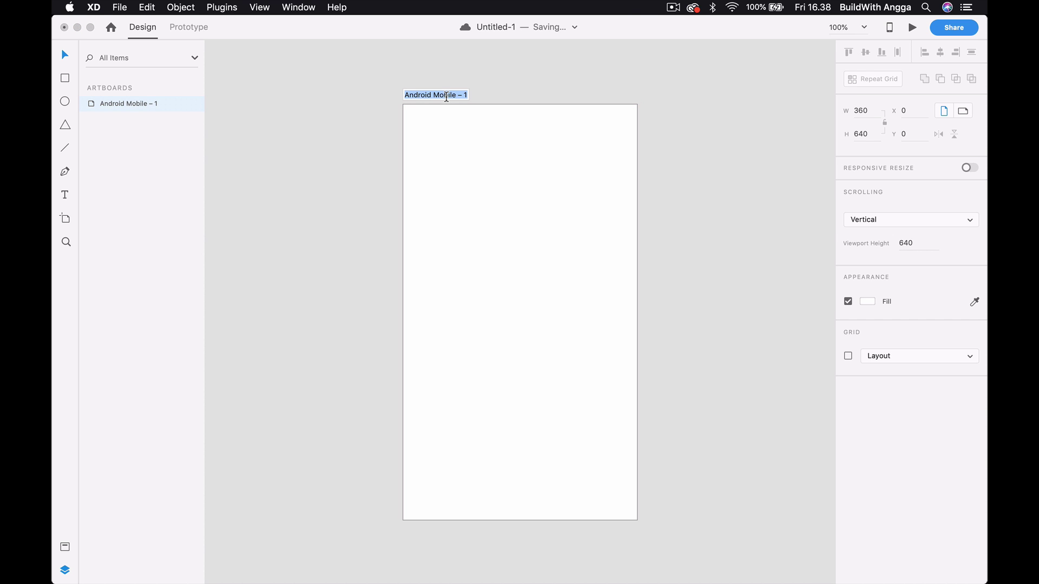
text(Empt)
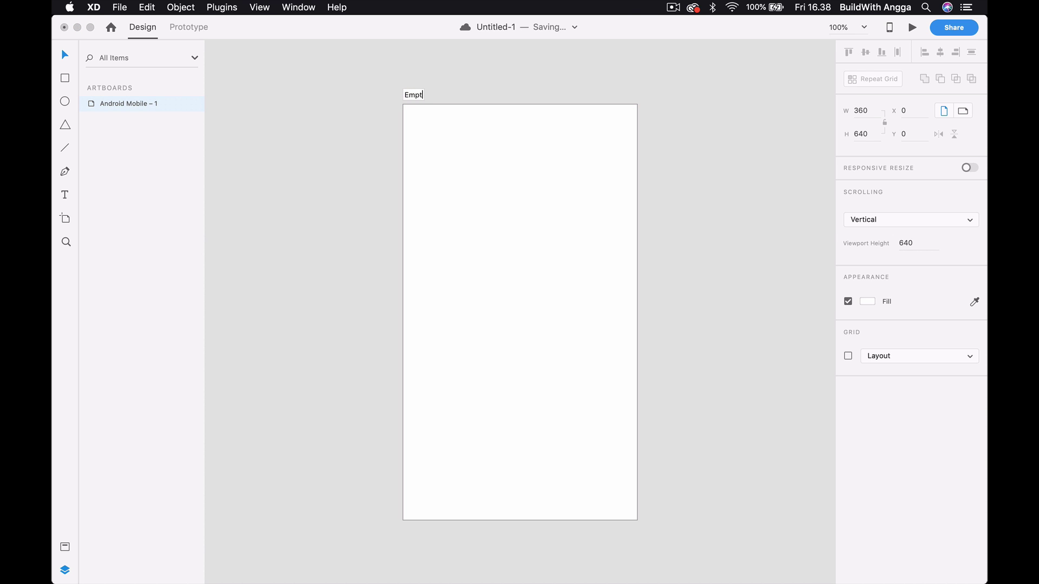
text(y States)
key(Return)
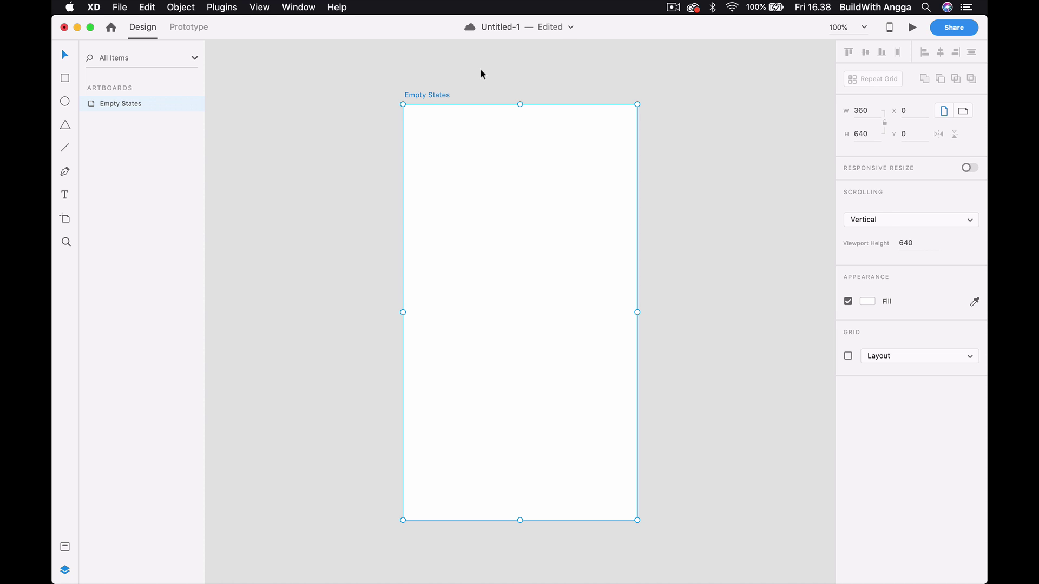
click(480, 69)
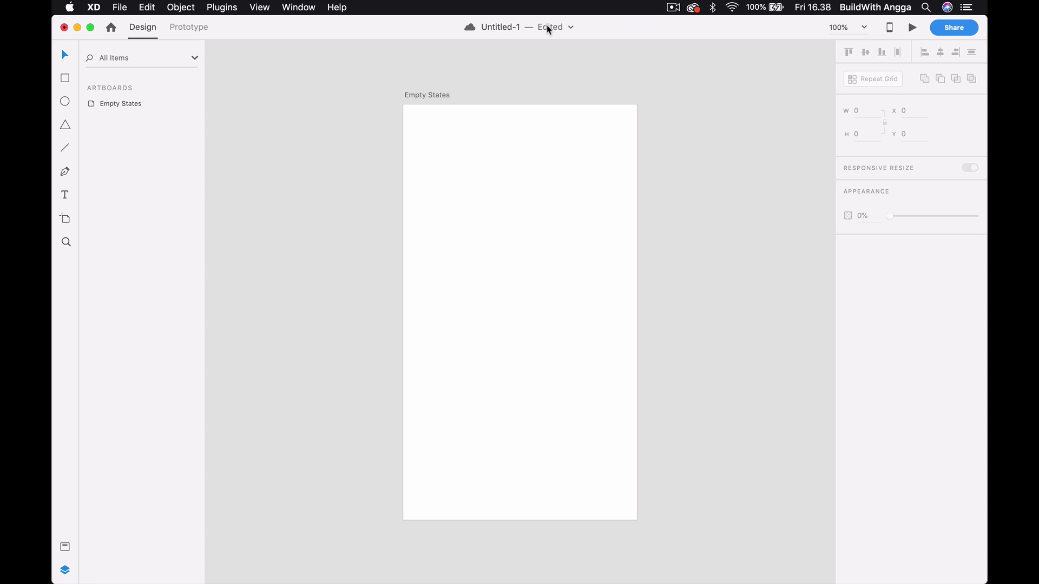
click(570, 27)
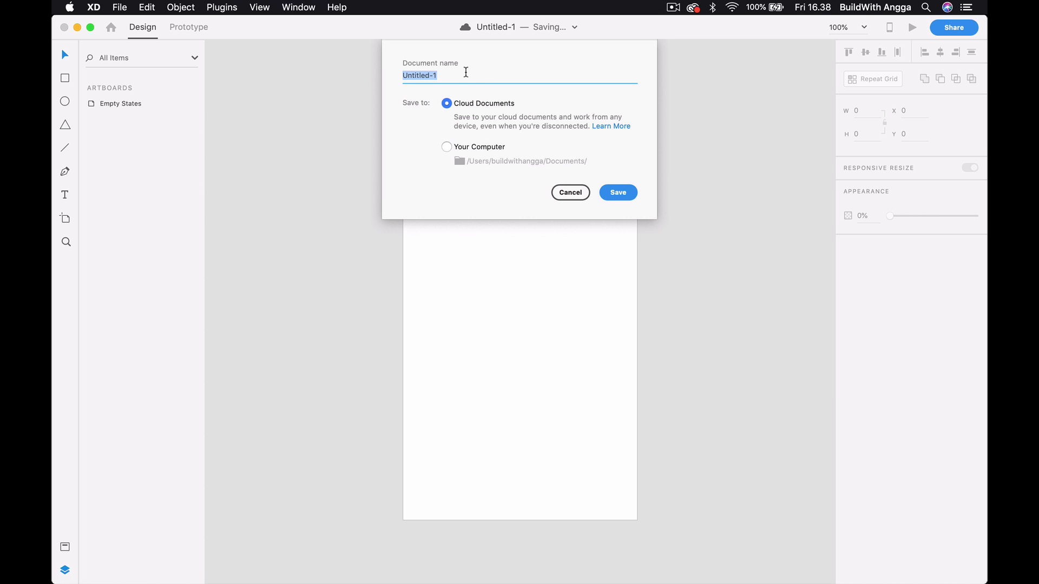
text(emptyst)
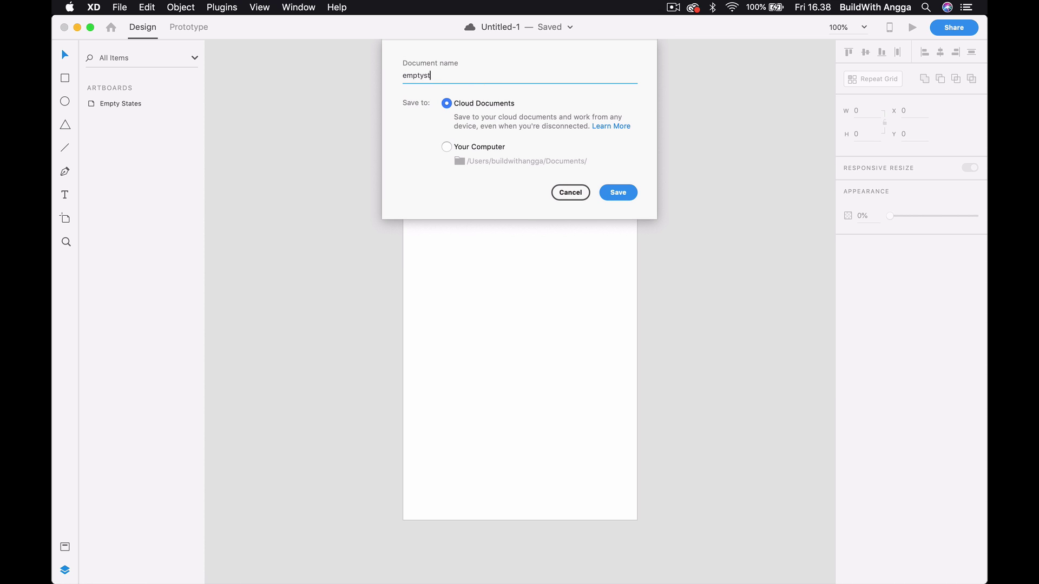
text(ates)
key(Return)
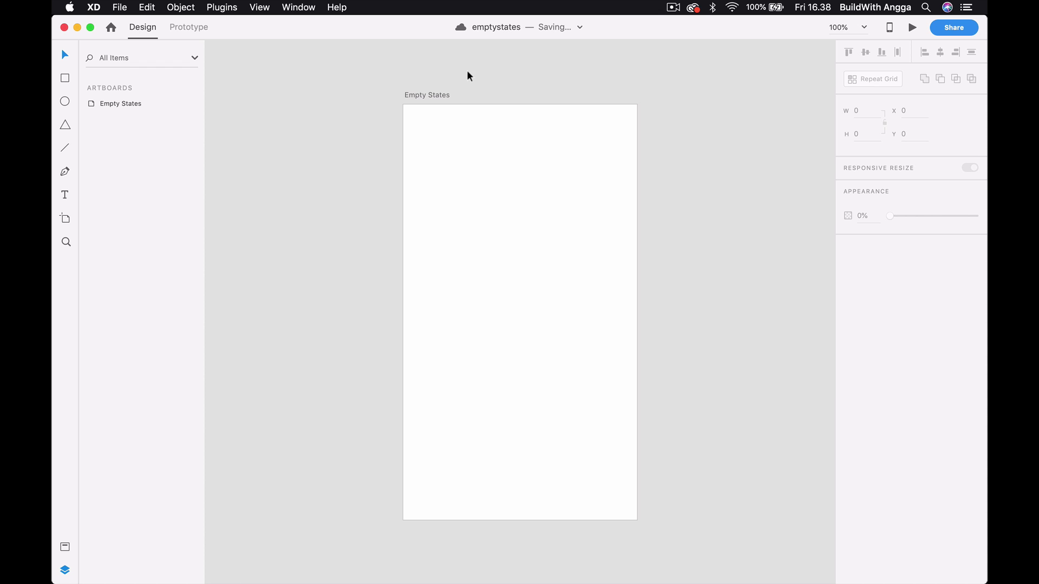
mouse_move(475, 575)
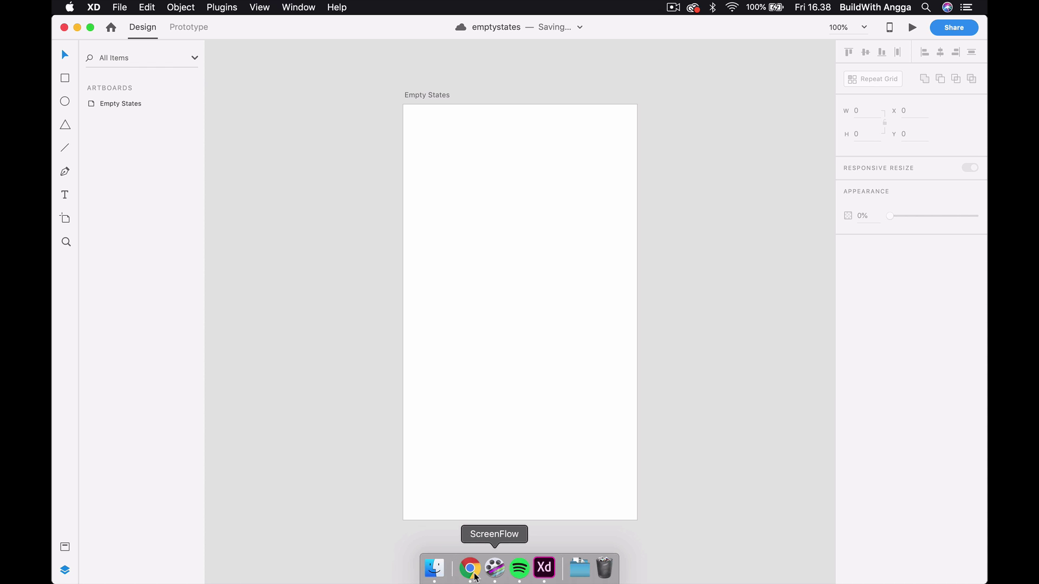
click(435, 568)
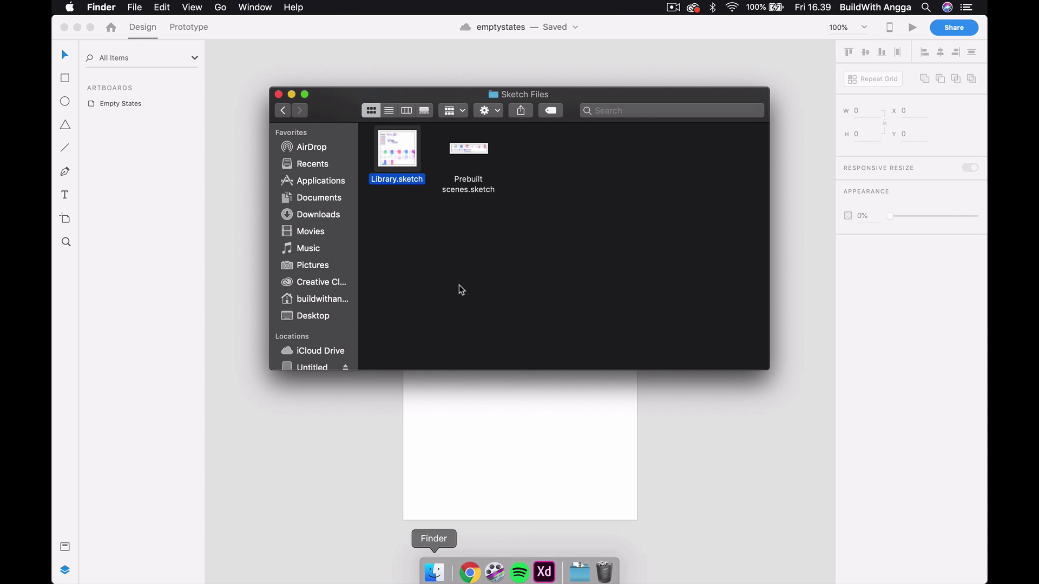
Revisit the AI Files folder, then open Prebuilt scenes.sketch from Sketch Files in Sketch.
click(472, 151)
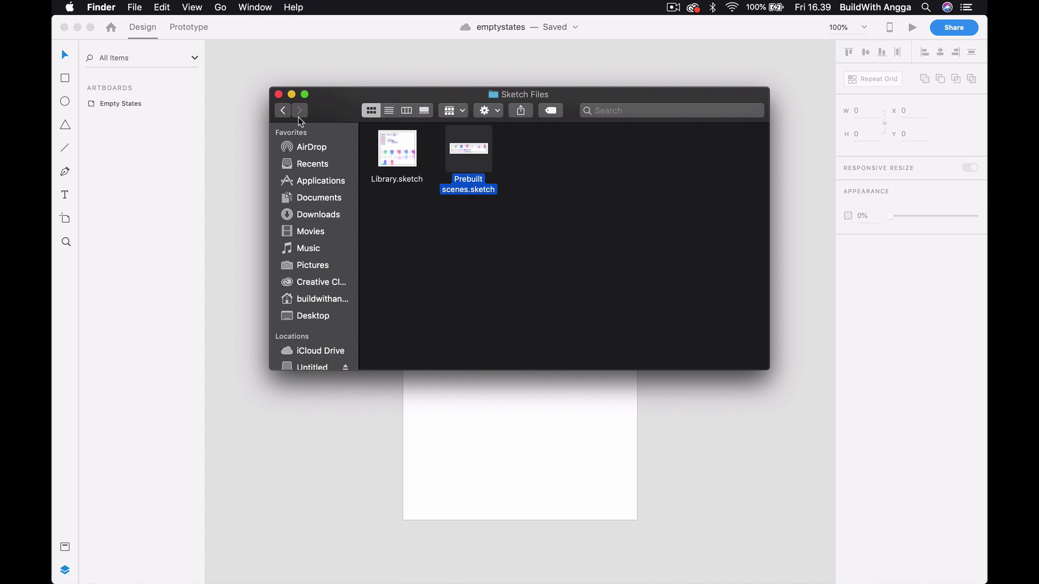
click(286, 110)
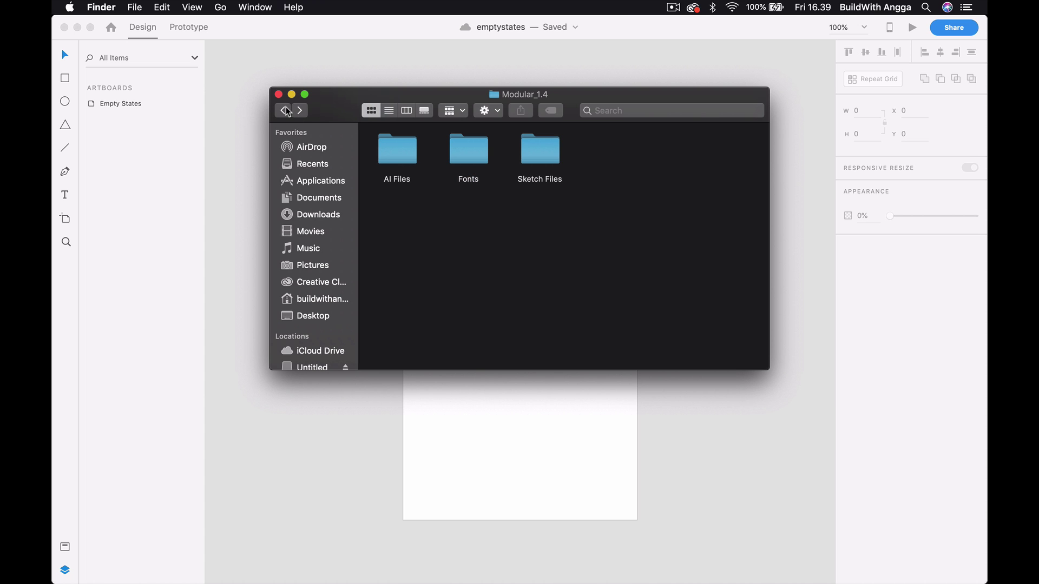
double_click(402, 156)
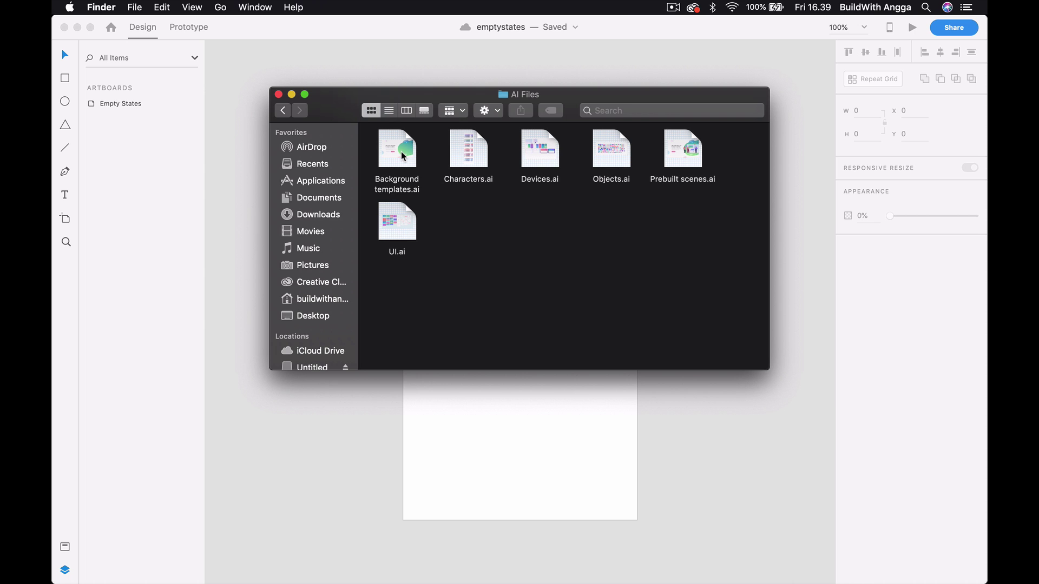
click(283, 110)
double_click(553, 153)
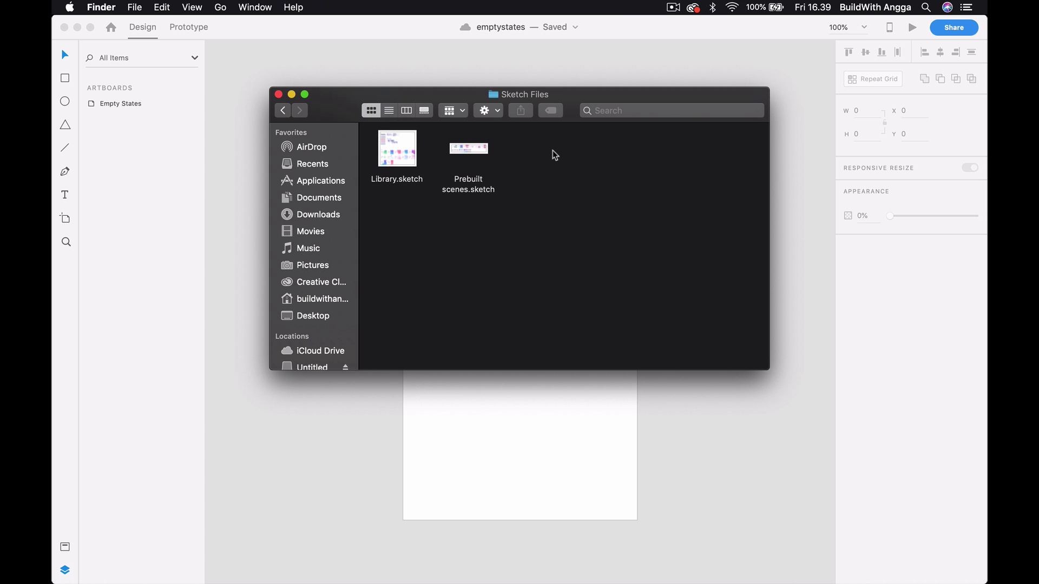
double_click(461, 150)
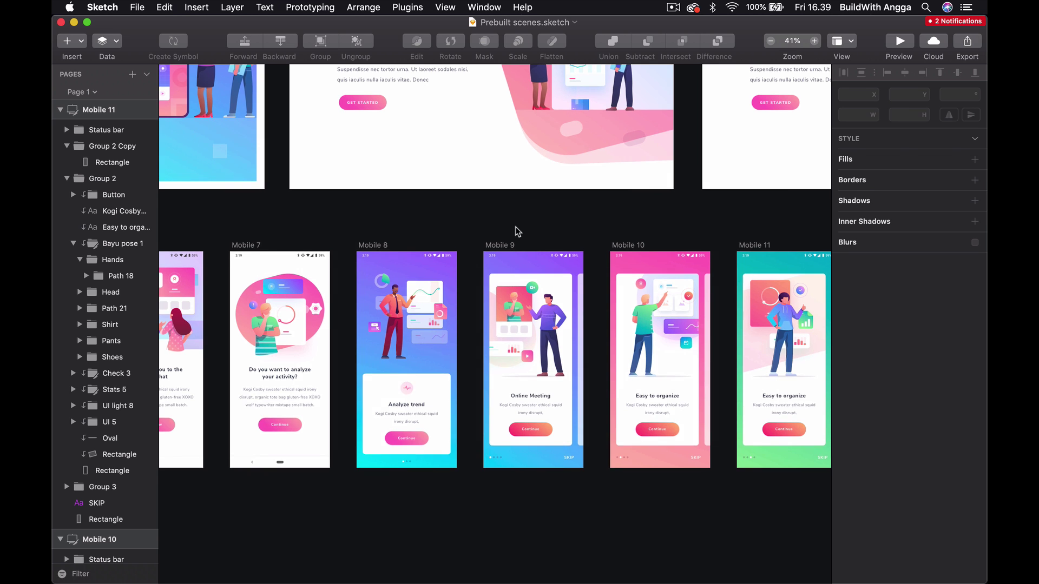
scroll(515, 232, down, 2)
scroll(516, 231, right, 5)
scroll(516, 231, left, 4)
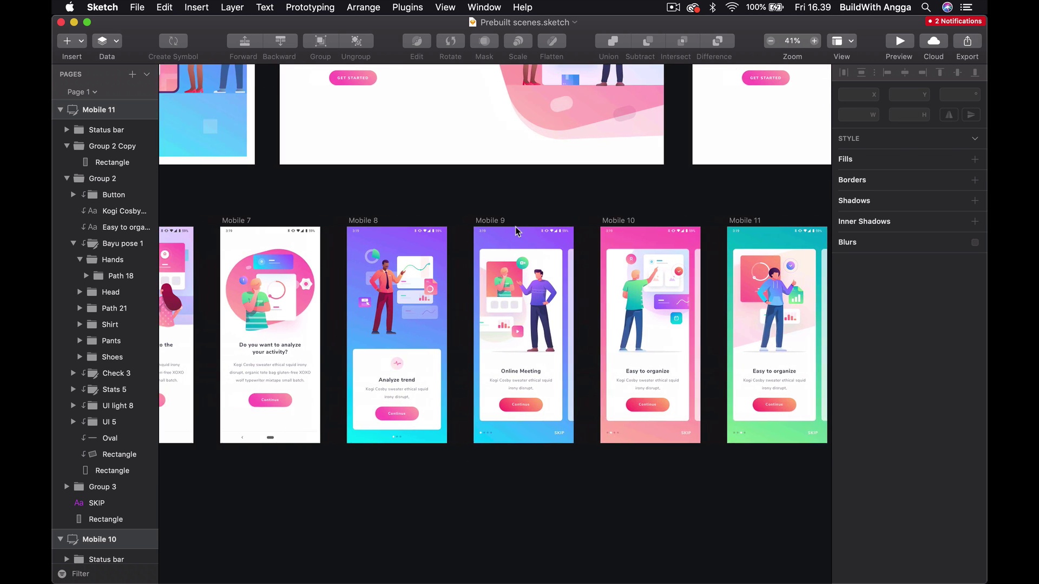
scroll(516, 231, left, 3)
scroll(516, 232, left, 1)
scroll(515, 232, left, 3)
scroll(515, 231, left, 3)
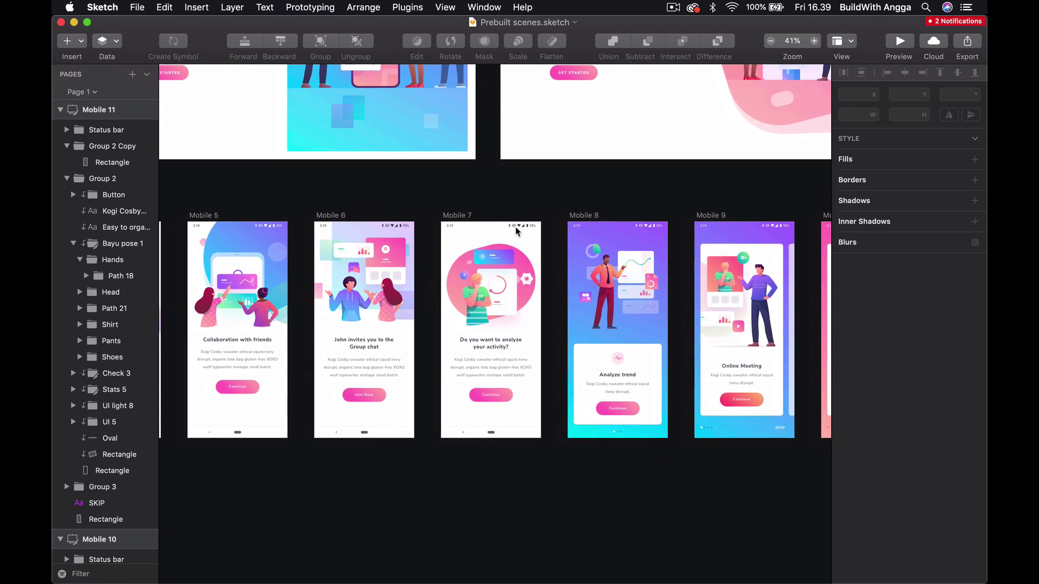
scroll(479, 340, up, 5)
scroll(479, 340, left, 3)
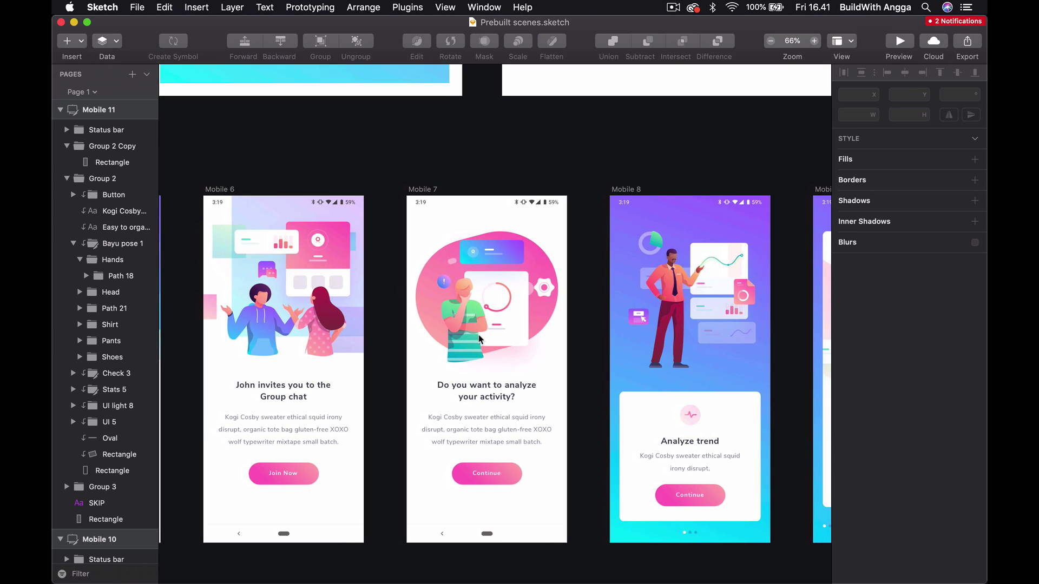
scroll(480, 340, left, 3)
scroll(479, 340, left, 3)
scroll(479, 339, left, 1)
scroll(479, 339, left, 4)
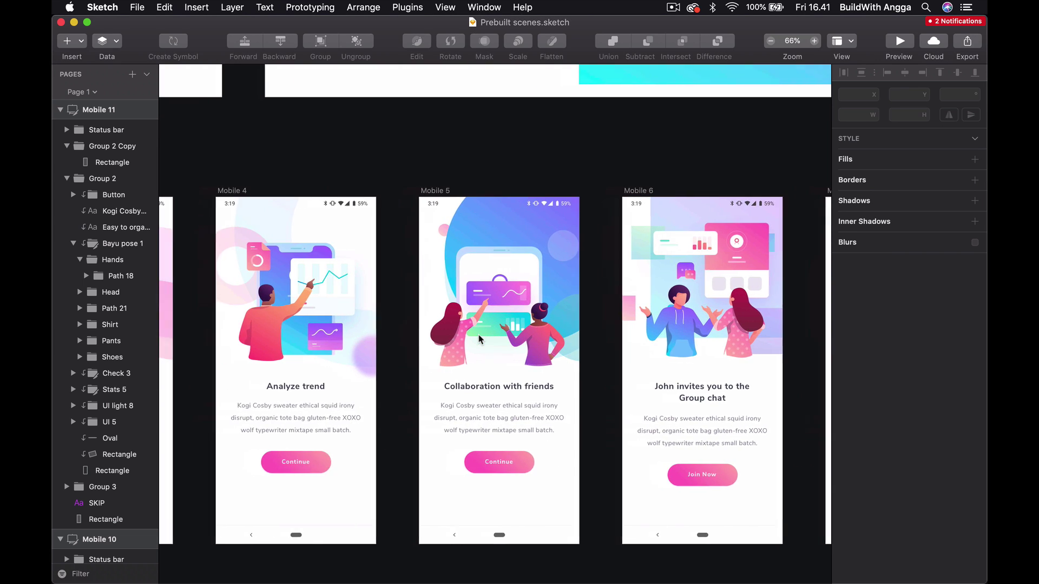
scroll(479, 340, left, 2)
scroll(479, 340, left, 3)
scroll(480, 340, left, 2)
scroll(479, 340, right, 4)
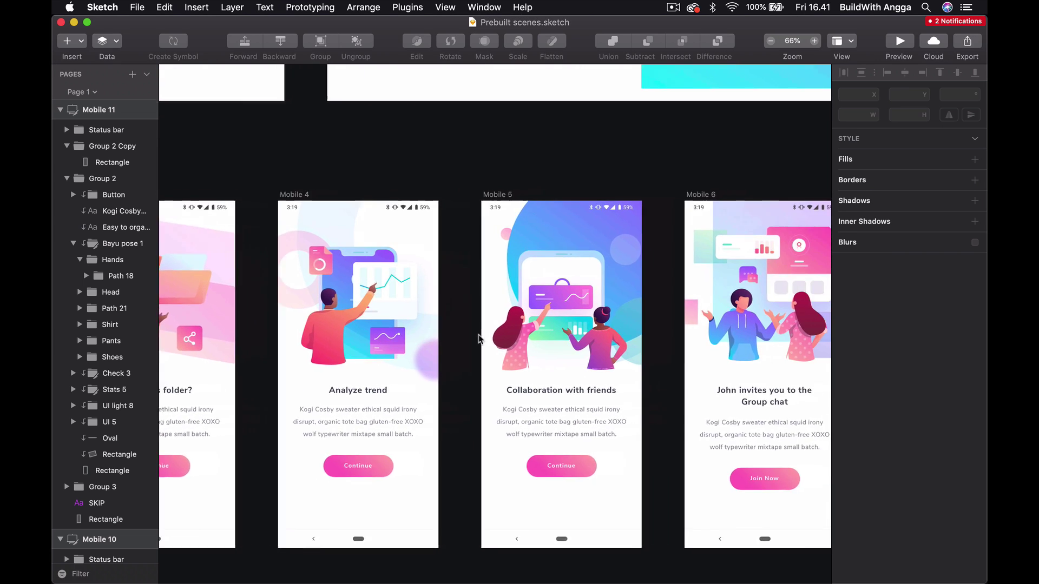
scroll(479, 340, right, 6)
scroll(479, 340, right, 3)
scroll(480, 339, right, 1)
scroll(479, 340, right, 1)
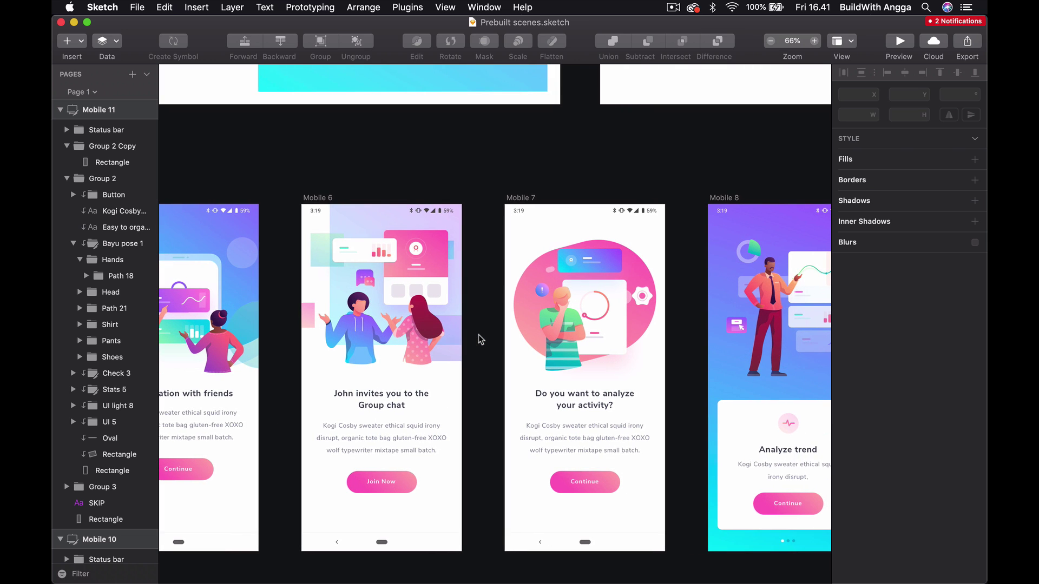
scroll(479, 340, right, 1)
scroll(479, 339, right, 1)
scroll(479, 339, left, 2)
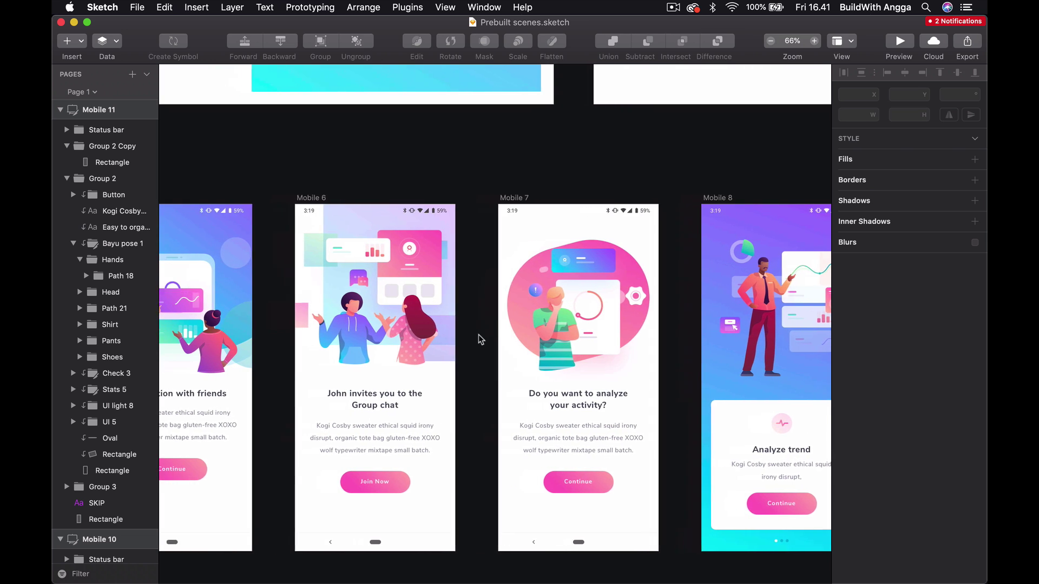
scroll(479, 340, left, 2)
scroll(479, 340, left, 2)
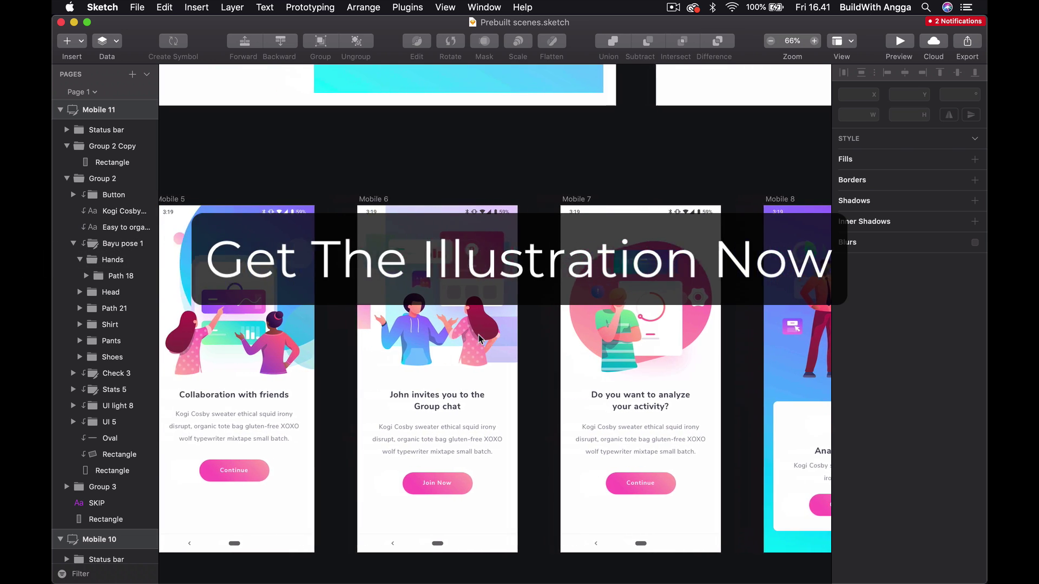
click(464, 305)
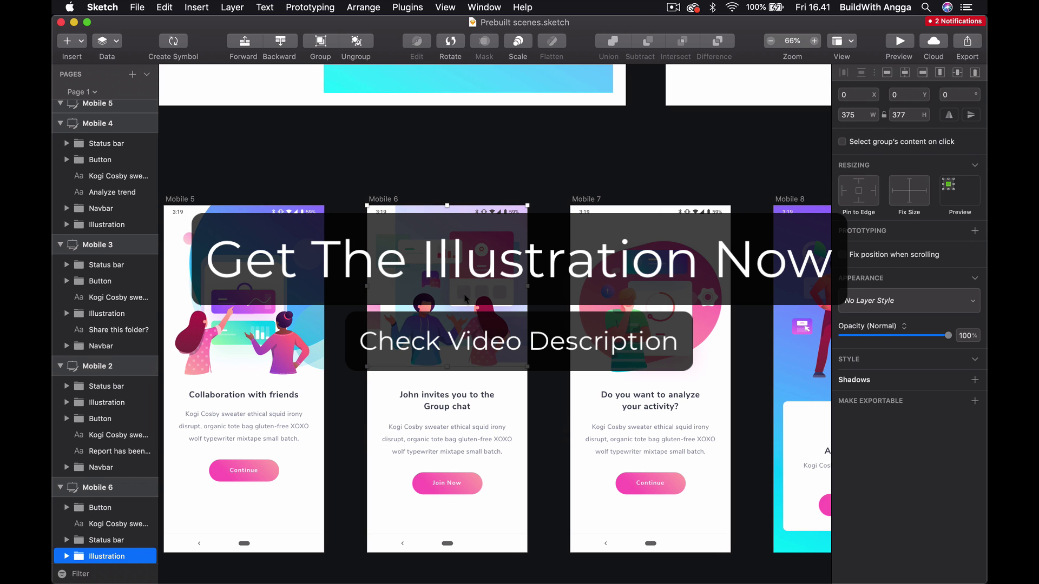
scroll(464, 299, right, 2)
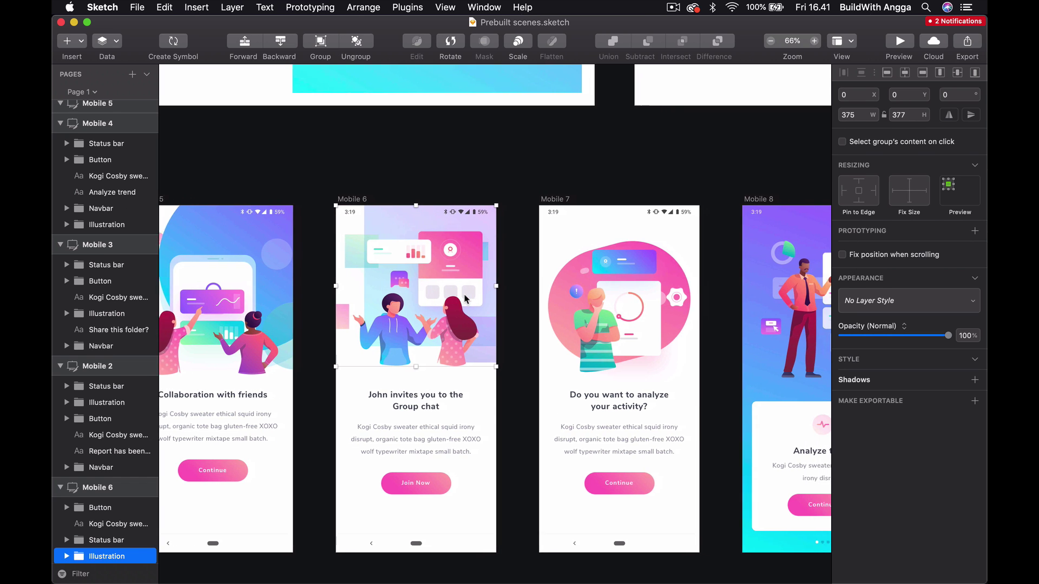
scroll(464, 299, right, 3)
scroll(465, 300, right, 5)
scroll(464, 300, right, 5)
scroll(465, 299, right, 5)
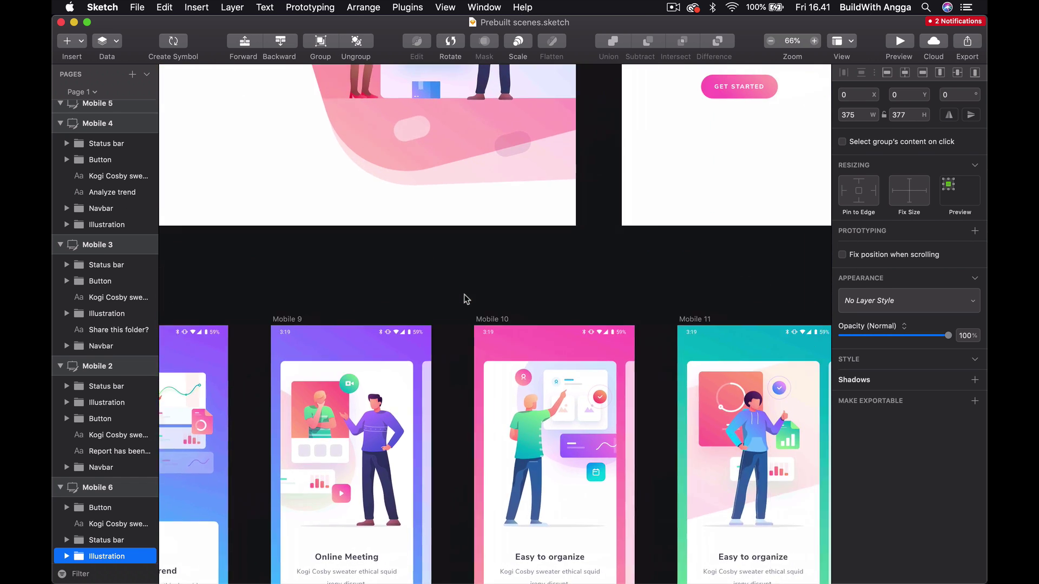
scroll(464, 300, right, 5)
scroll(464, 298, right, 3)
scroll(464, 299, left, 2)
scroll(465, 299, down, 2)
scroll(465, 300, down, 1)
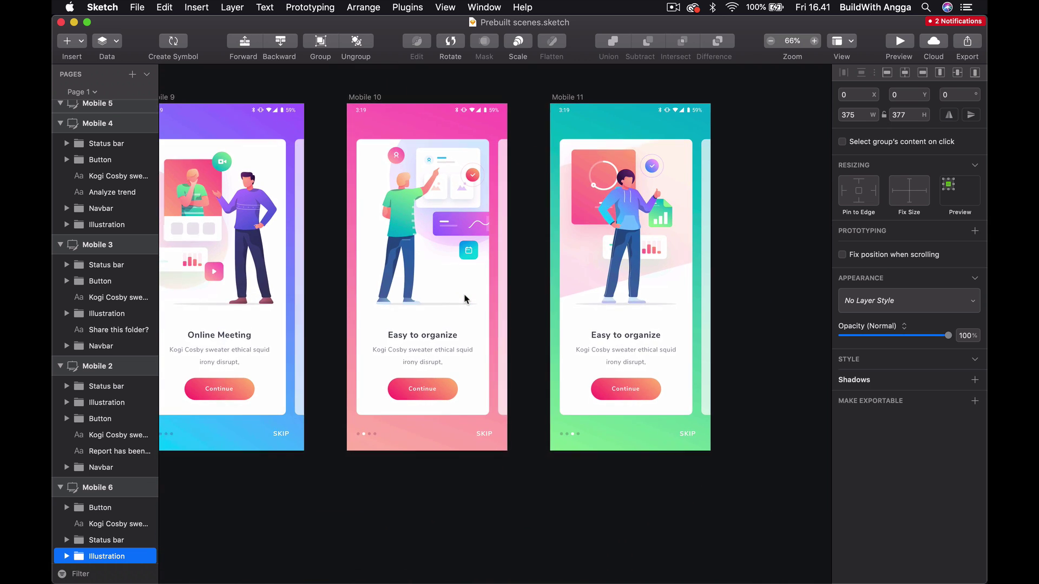
scroll(465, 299, down, 1)
scroll(465, 299, up, 1)
scroll(464, 299, right, 2)
scroll(464, 299, right, 2)
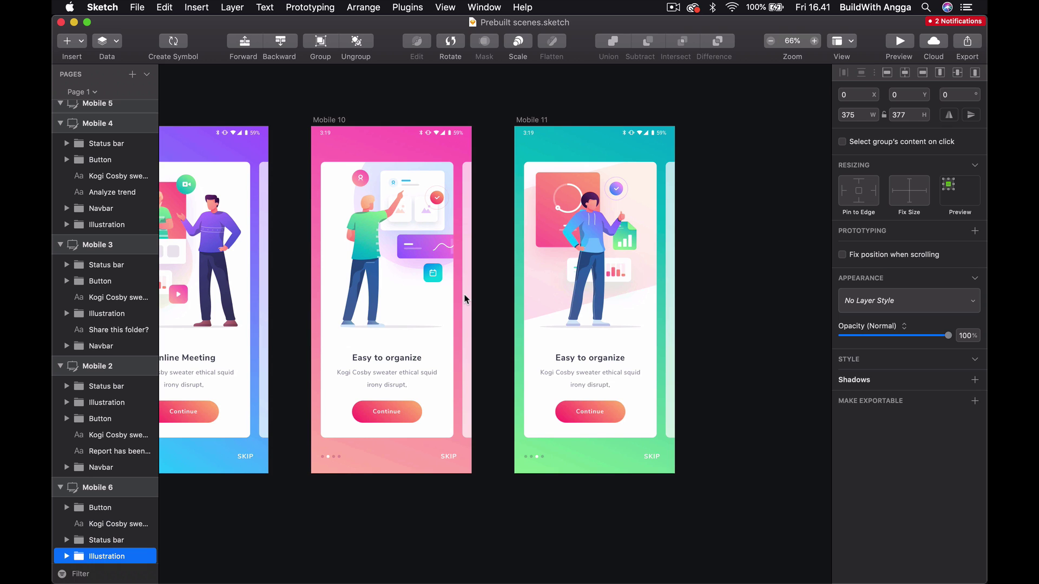
Select Mobile 11's card group, revert an accidental nudge, and deselect it.
click(600, 314)
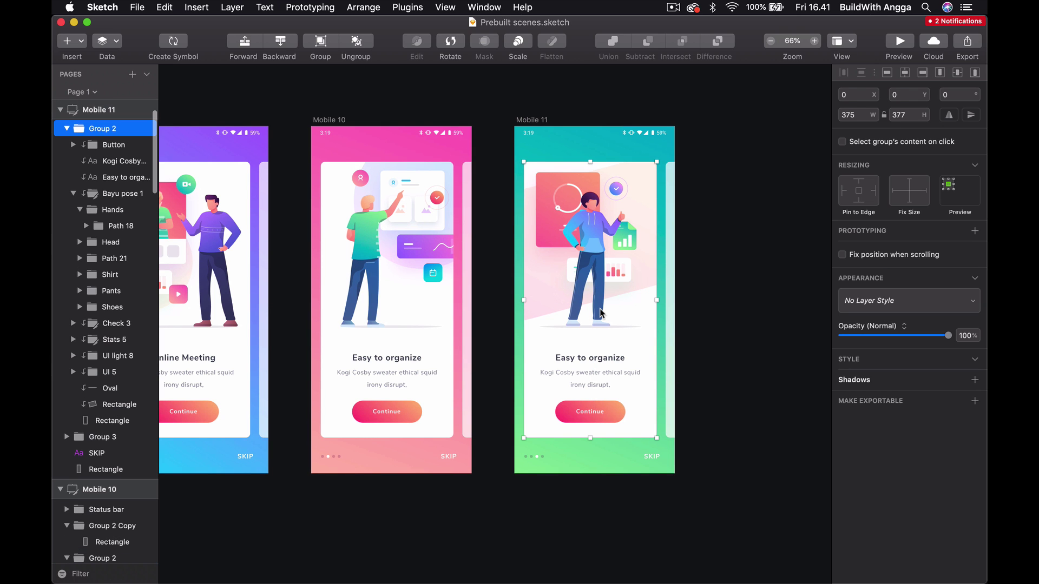
scroll(636, 265, up, 3)
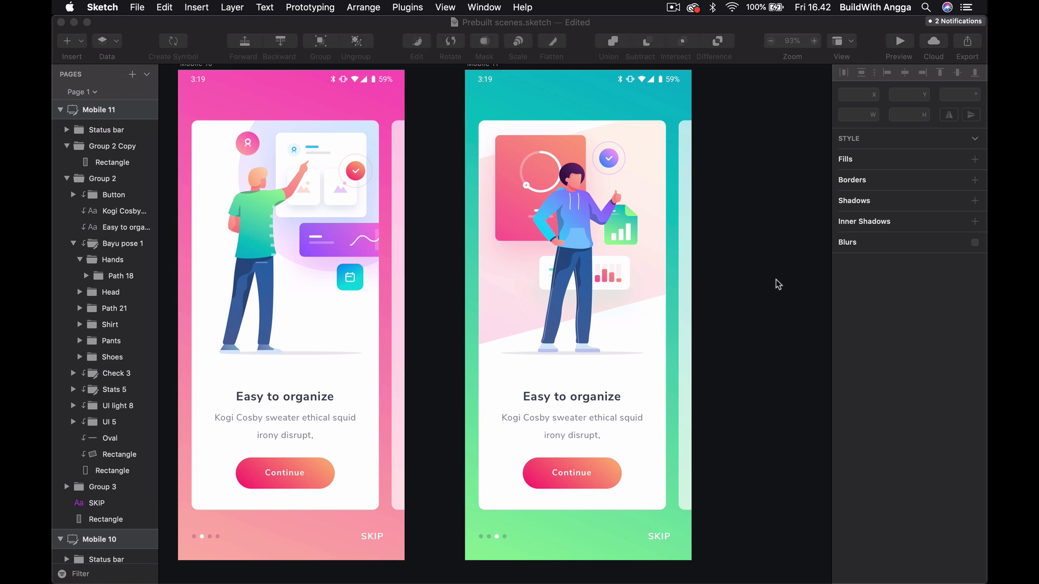
drag(624, 303, 655, 296)
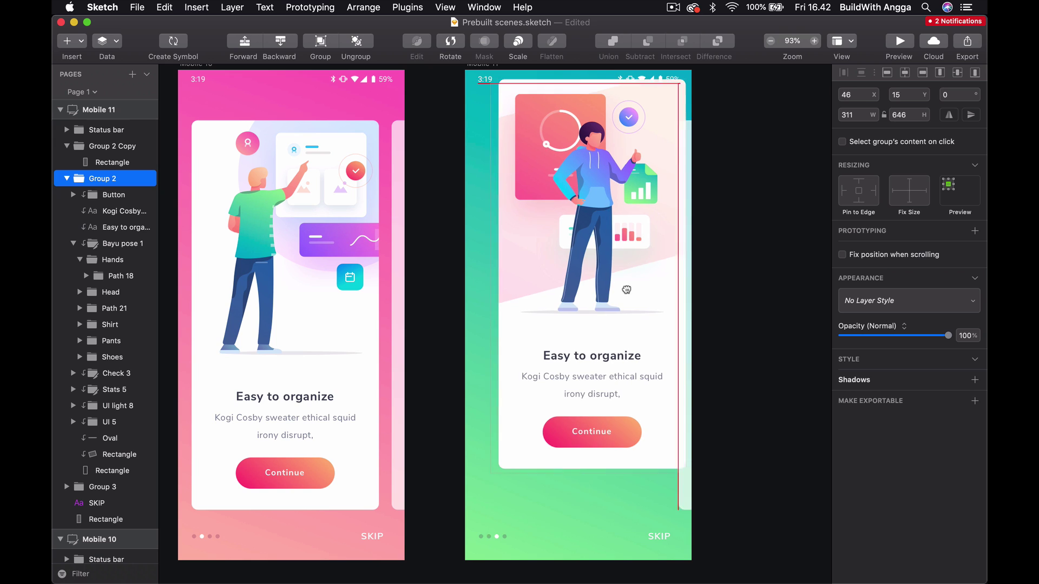
key(Escape)
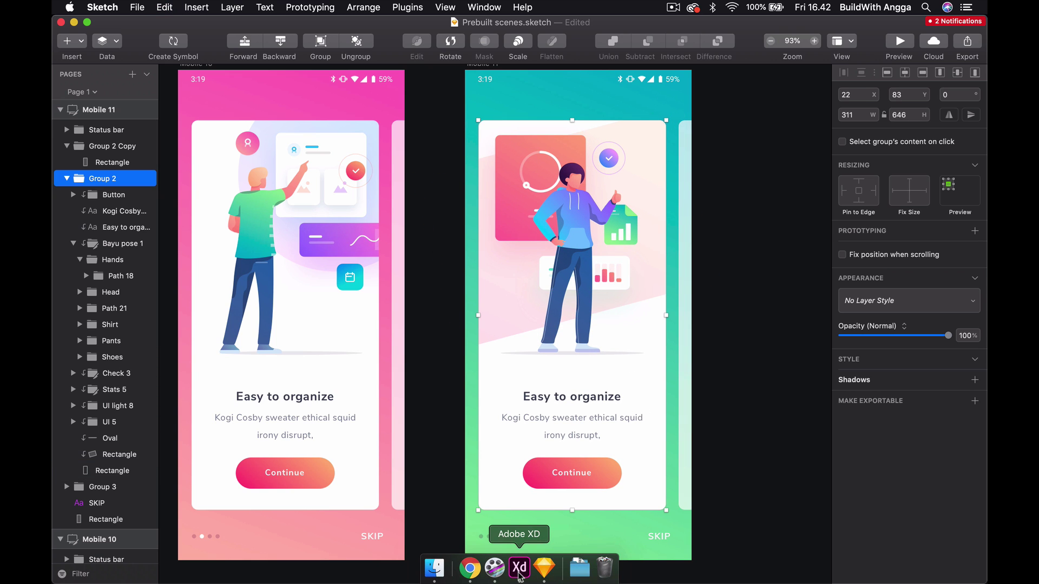
click(749, 276)
scroll(749, 276, down, 3)
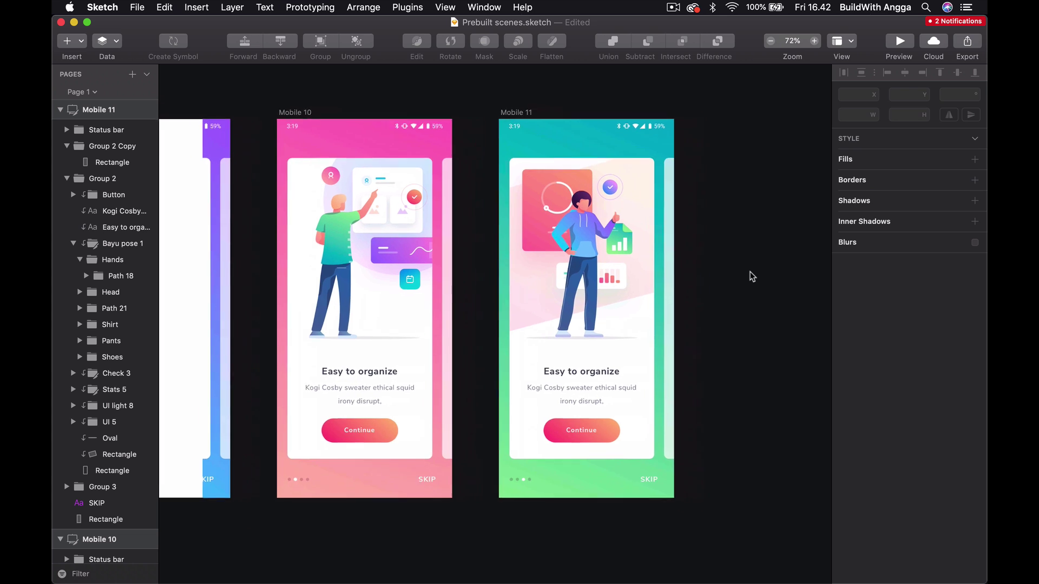
Duplicate Mobile 11 and select the copy's title, description and Continue button.
click(449, 117)
key(super+d)
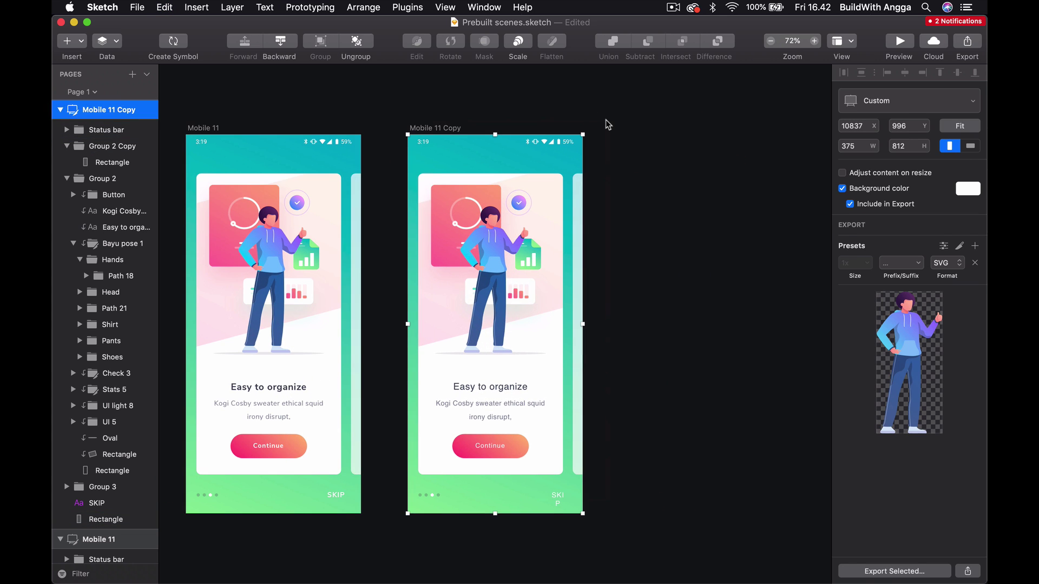
click(606, 120)
scroll(605, 119, up, 5)
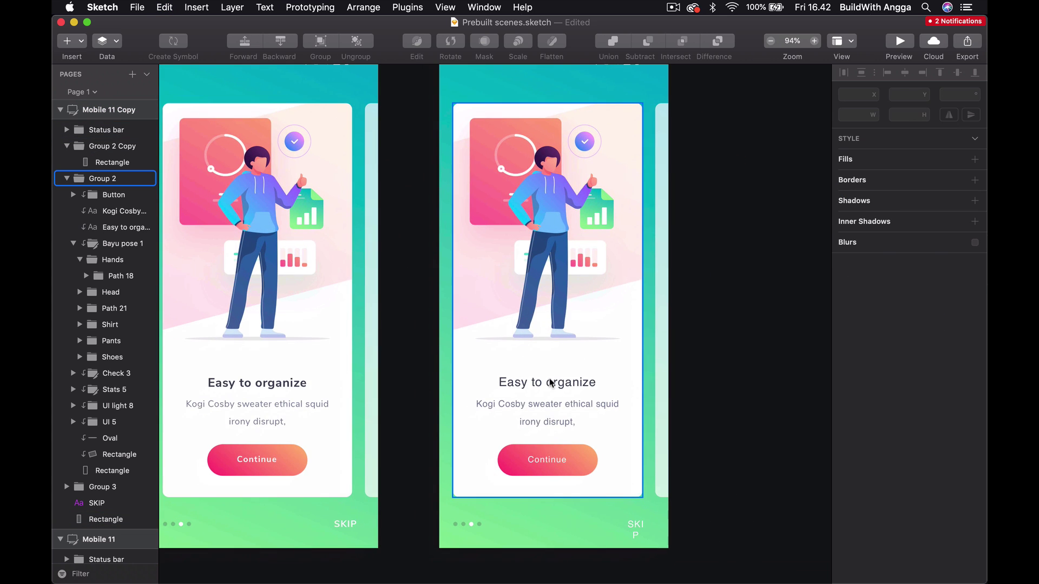
double_click(551, 384)
shift+click(534, 412)
shift+click(539, 459)
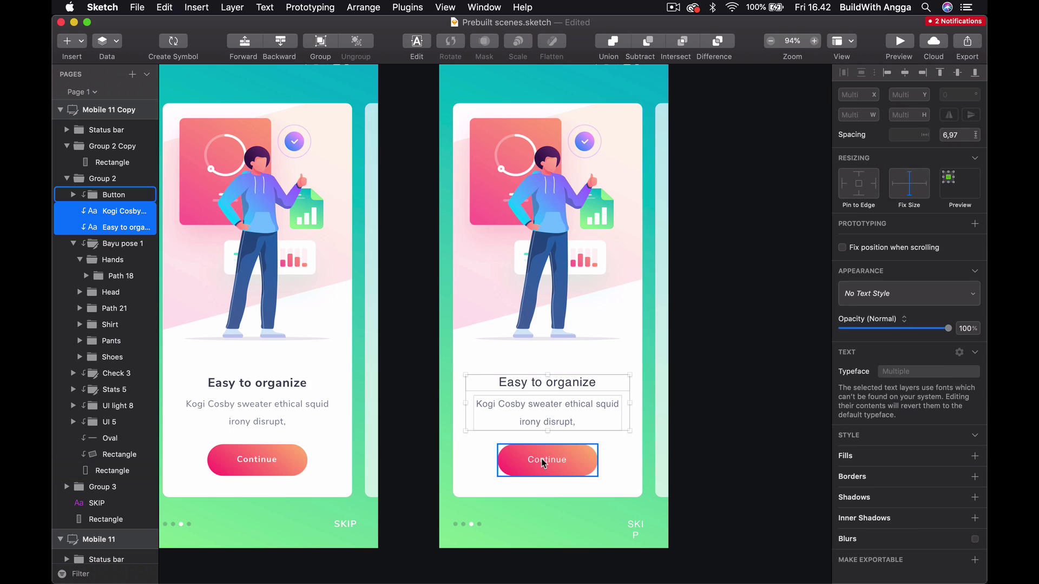
Delete the copy's title, description and button, and nudge the character down.
key(BackSpace)
scroll(551, 412, up, 3)
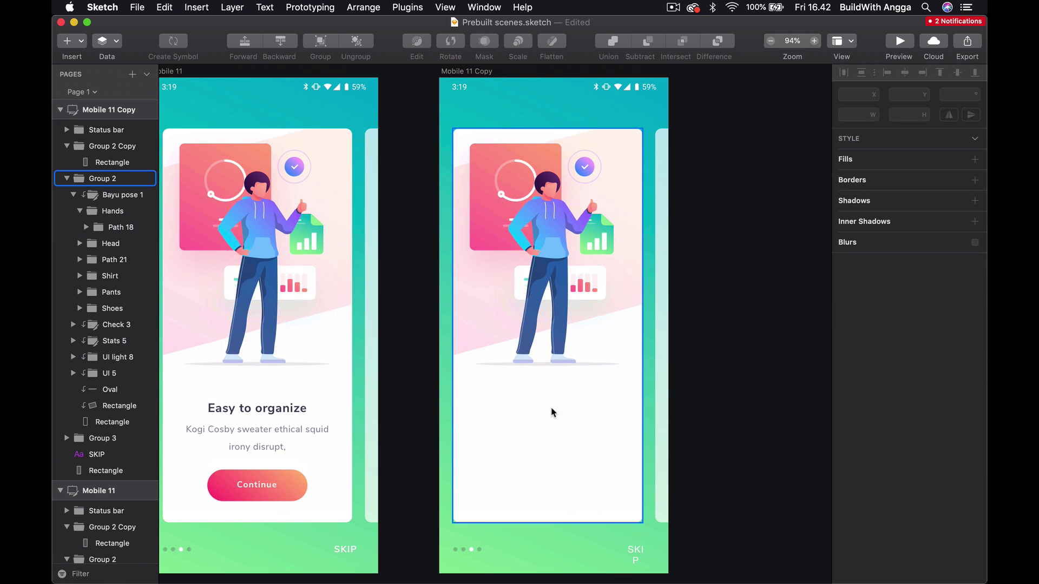
double_click(560, 298)
mouse_move(546, 323)
mouse_down()
mouse_move(548, 341)
mouse_move(543, 316)
mouse_up()
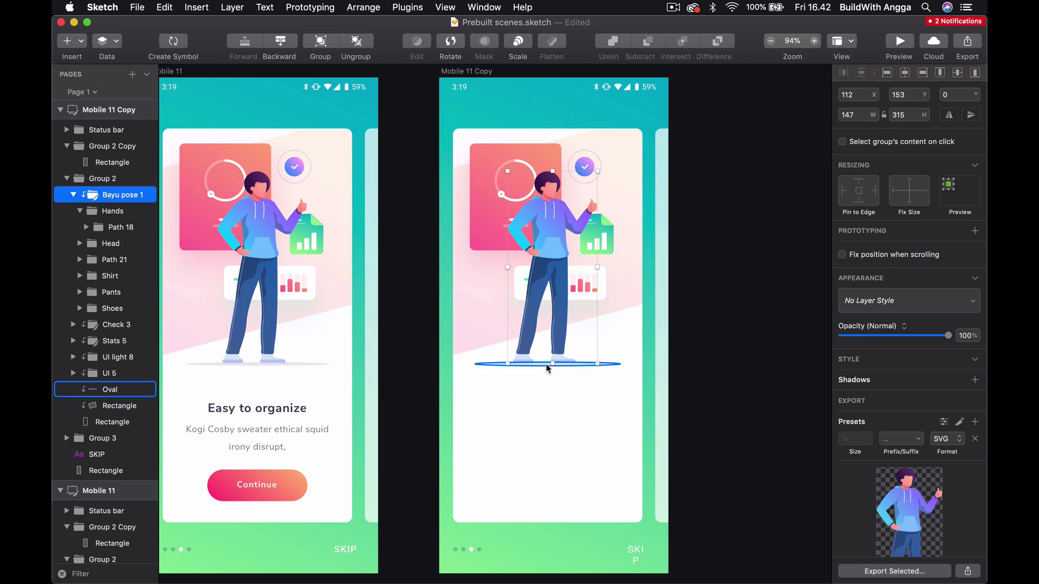
shift+click(546, 365)
click(580, 446)
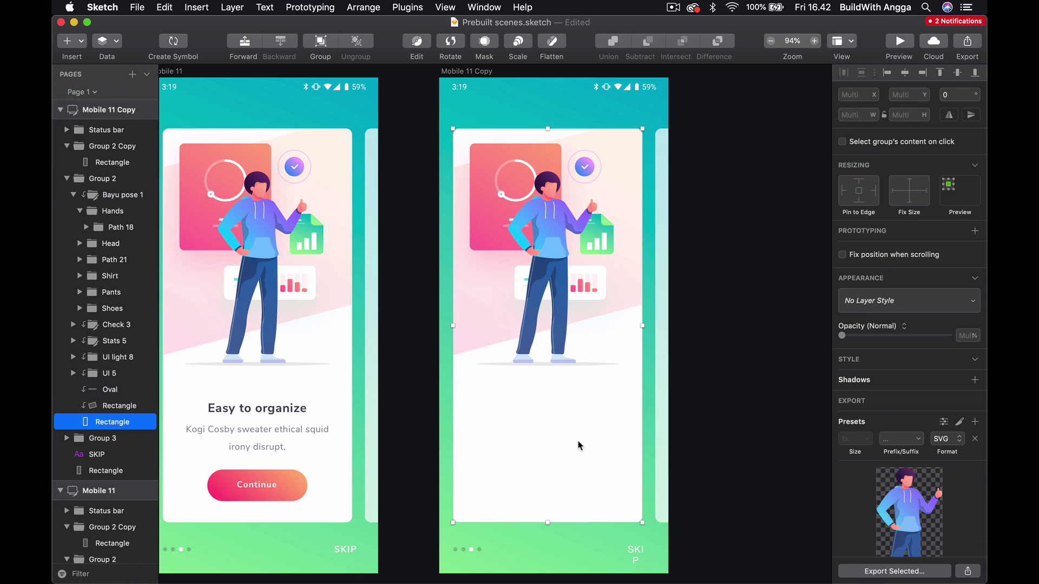
click(557, 322)
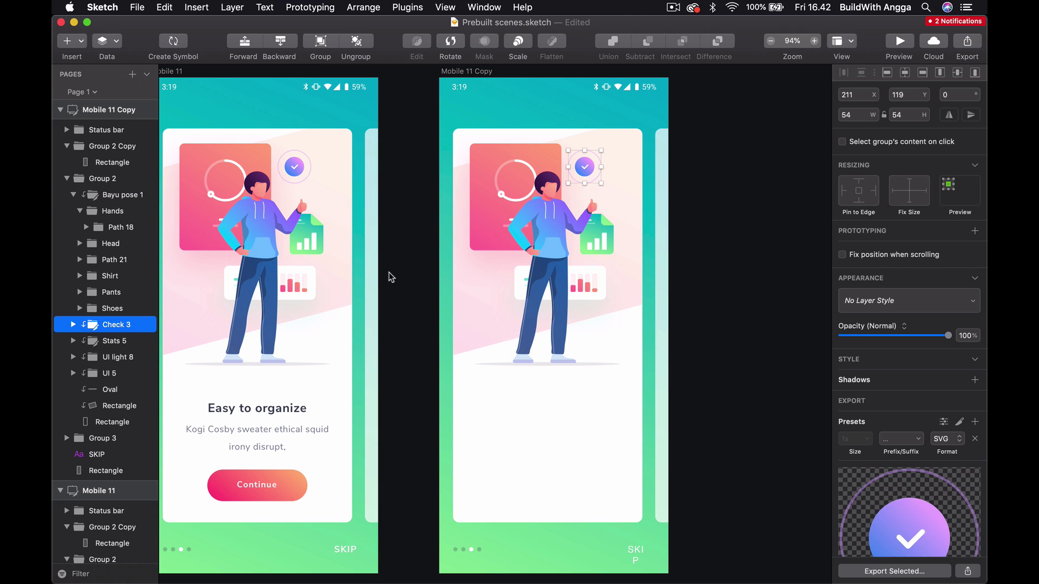
Group the character, check badge, pink square, chart card and chart sheet, undoing an accidental delete.
click(506, 175)
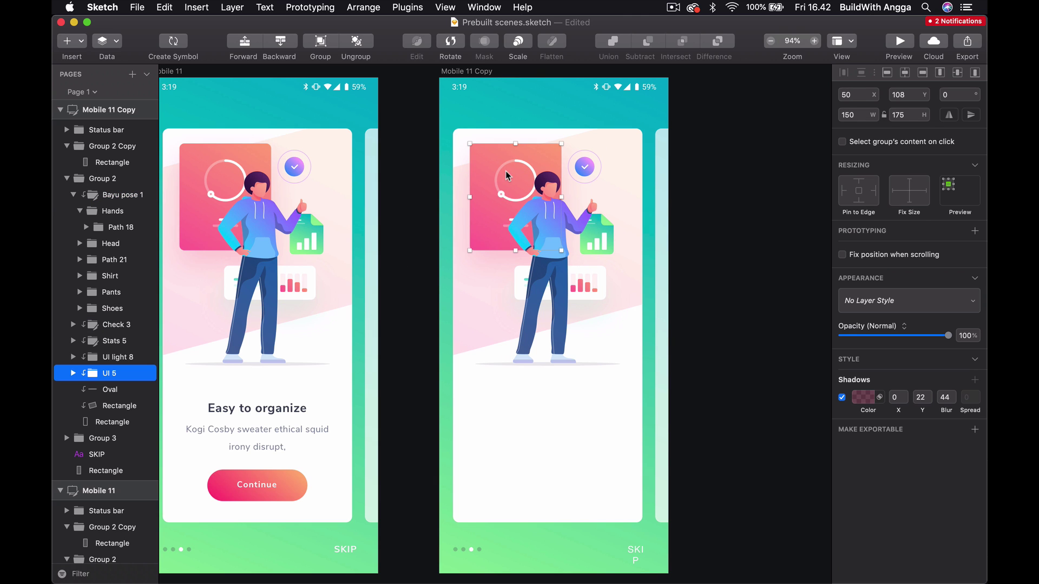
click(582, 163)
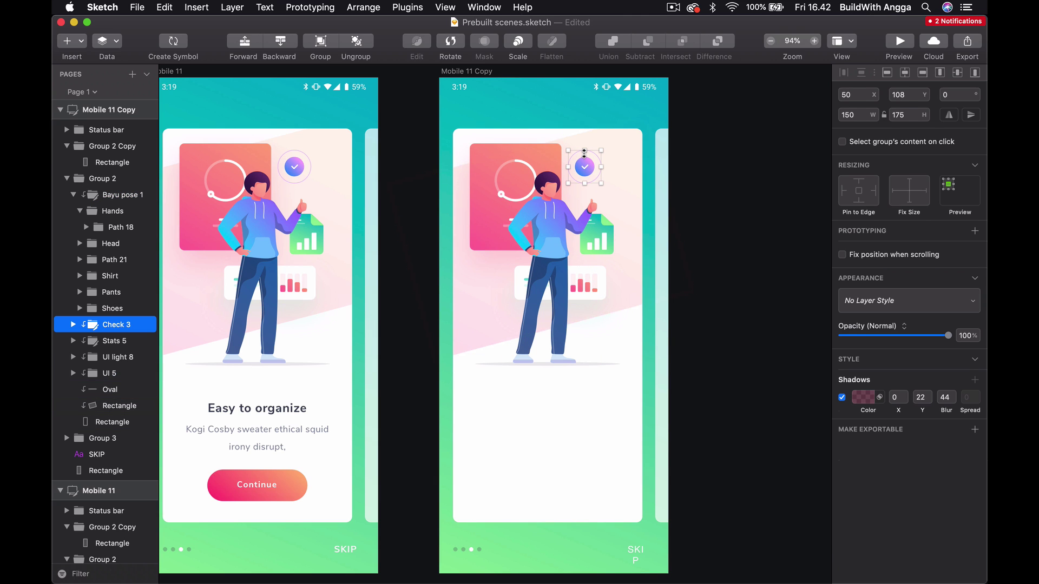
shift+click(530, 156)
shift+click(598, 288)
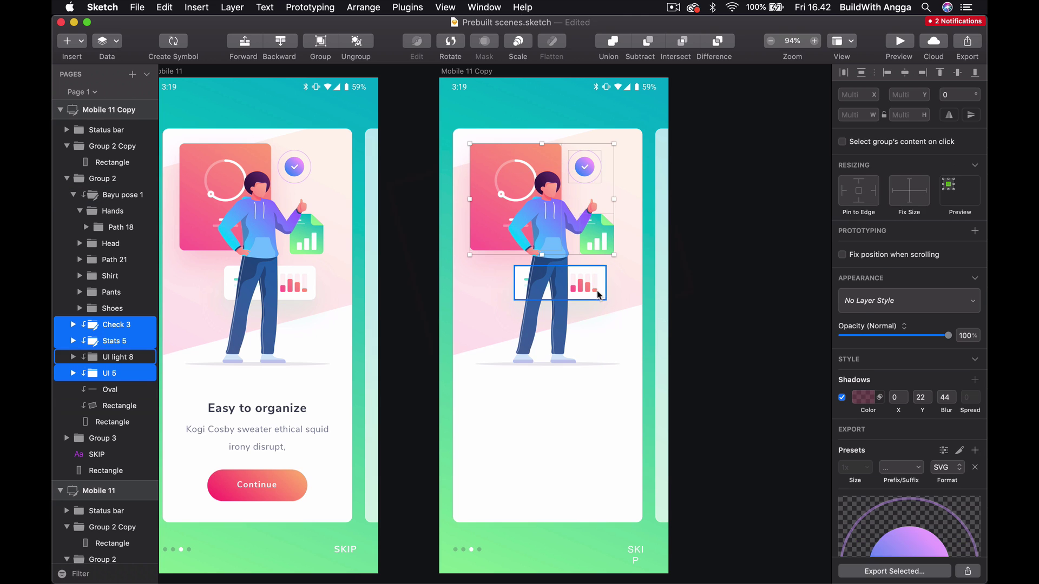
shift+click(602, 280)
shift+click(527, 350)
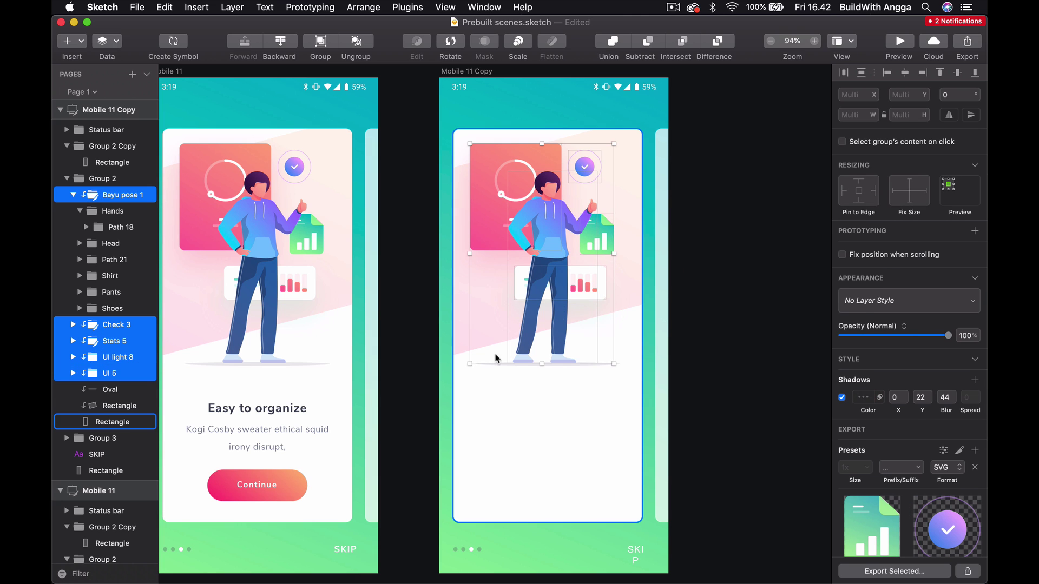
key(super+g)
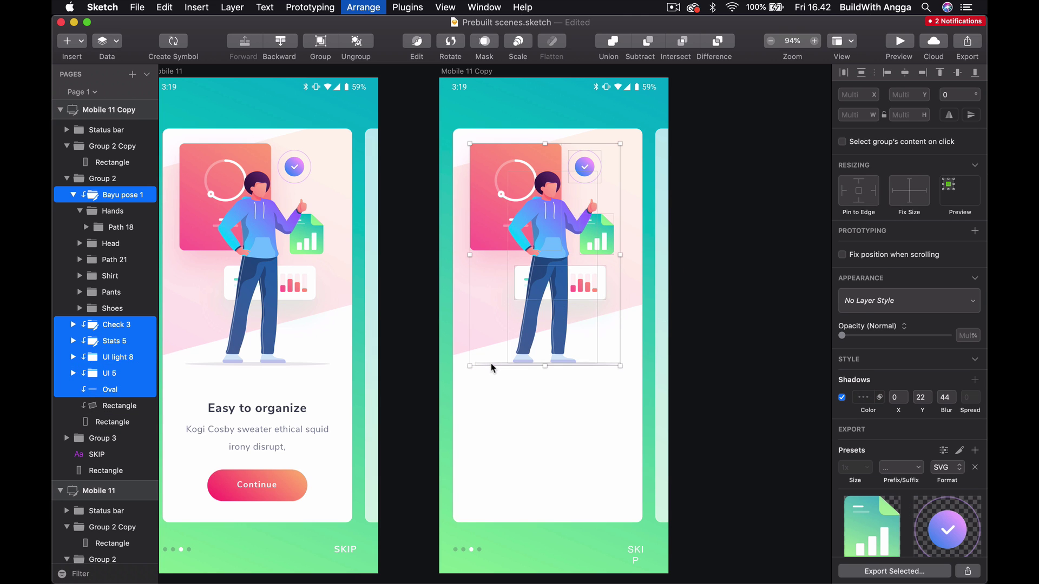
key(Delete)
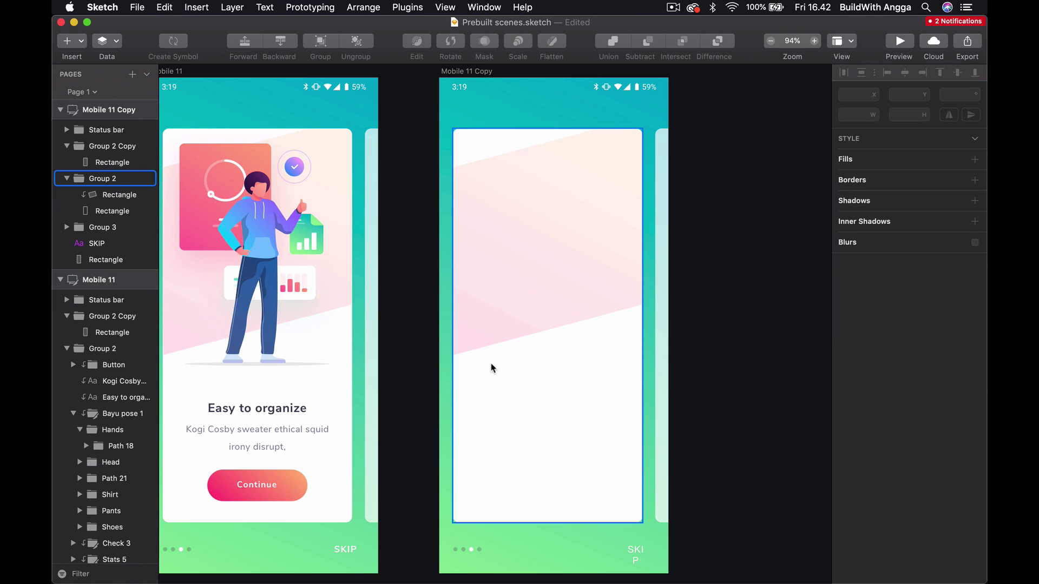
key(super+z)
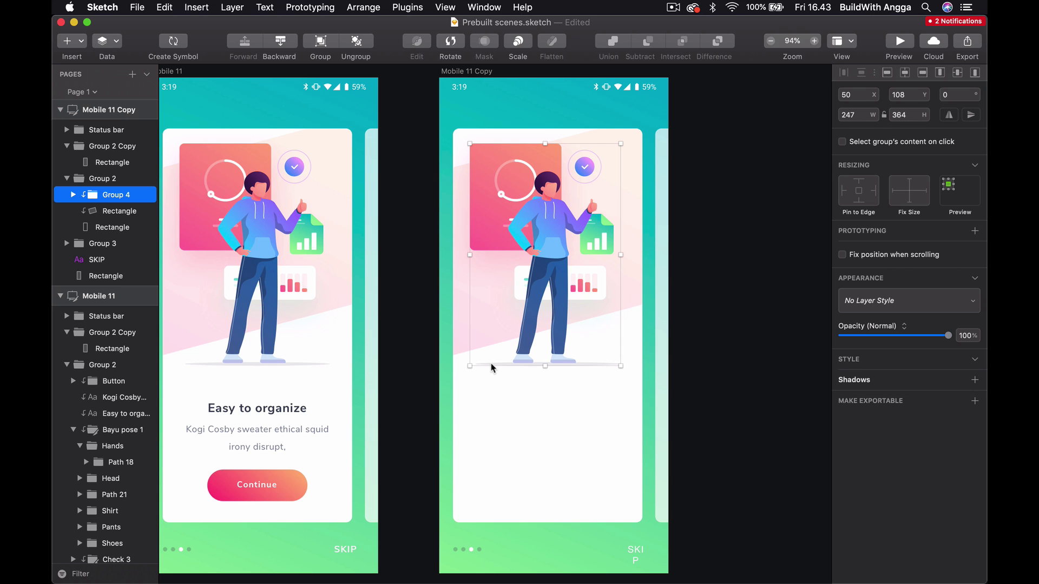
Shorten the white card Rectangle to about 410 px tall, ending below the illustration.
click(524, 460)
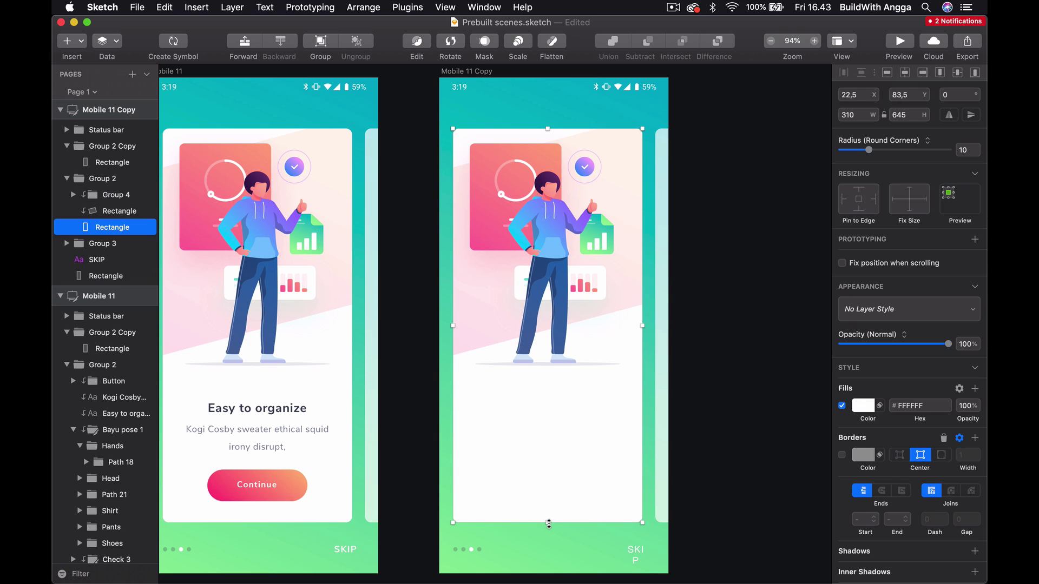
drag(549, 524, 546, 384)
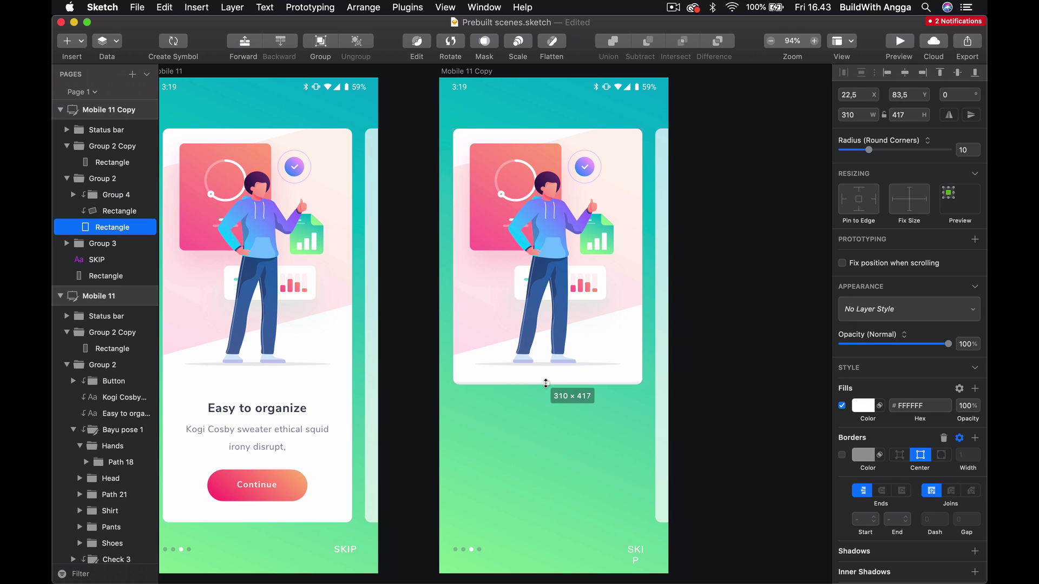
drag(546, 384, 545, 378)
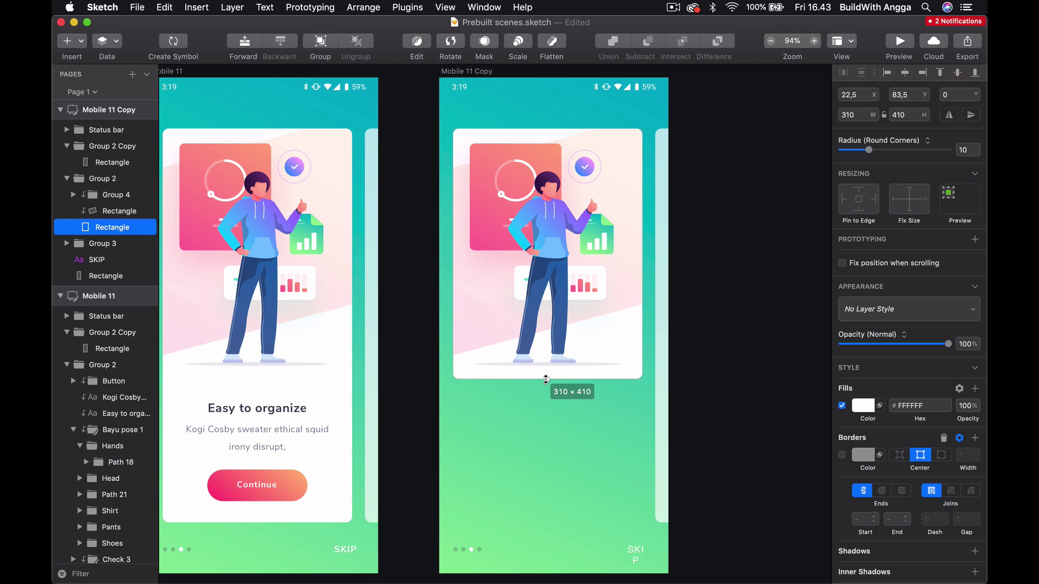
click(714, 308)
scroll(714, 309, up, 1)
scroll(715, 308, up, 1)
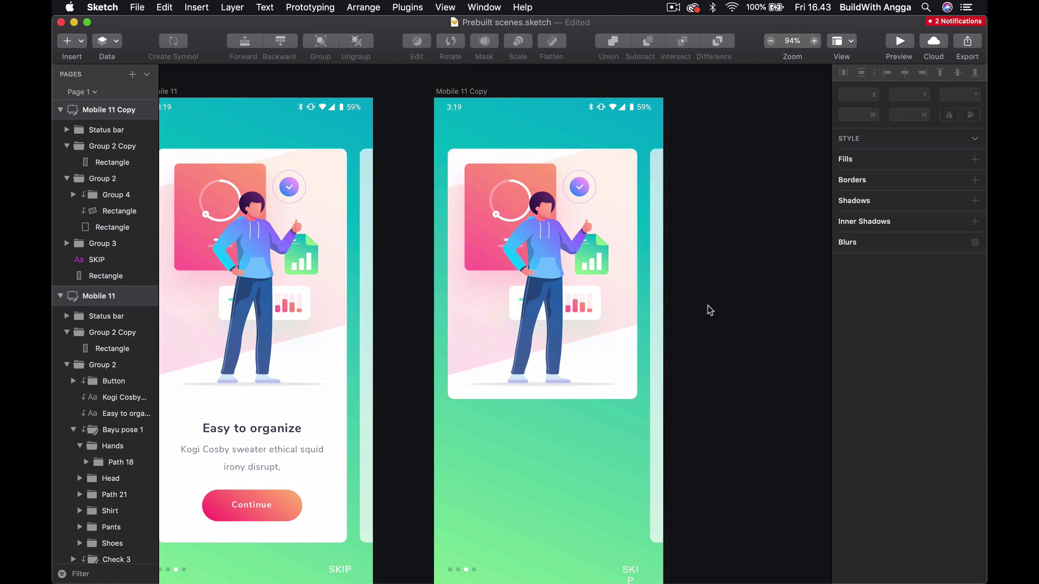
click(598, 305)
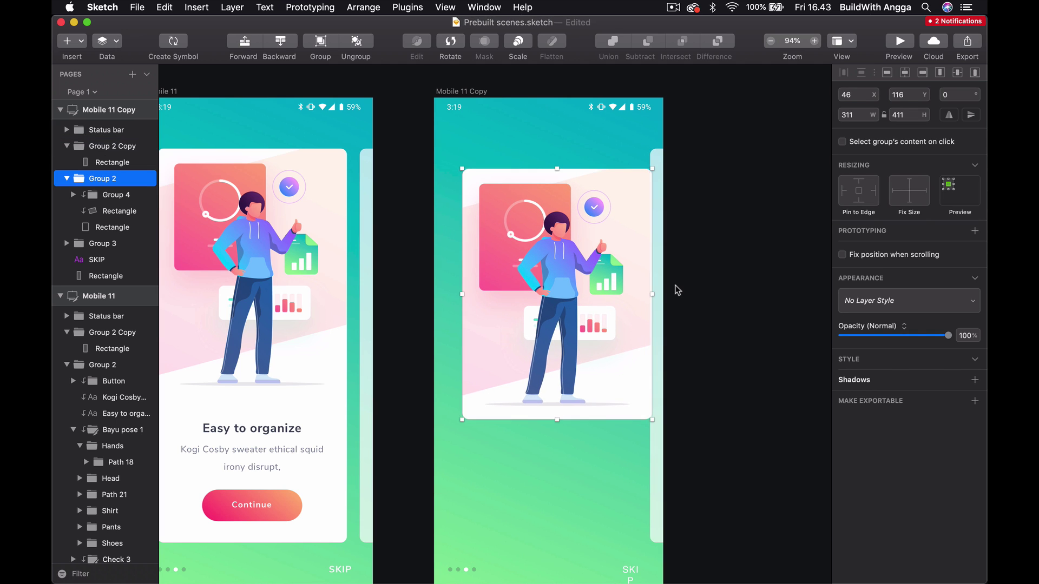
Export Group 2 as a 2x PNG to the Desktop.
click(886, 402)
click(866, 438)
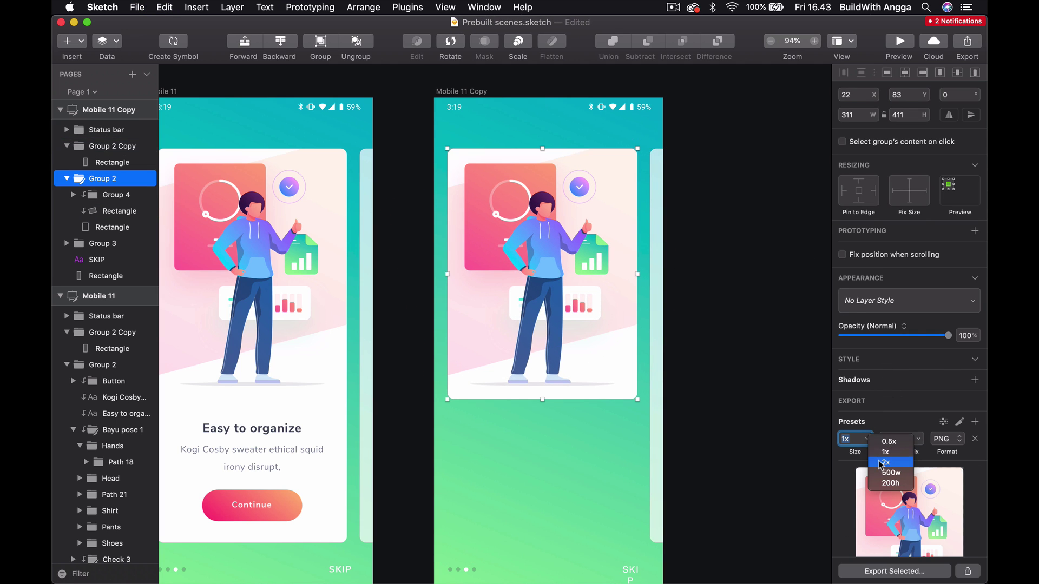
click(865, 460)
scroll(872, 487, down, 3)
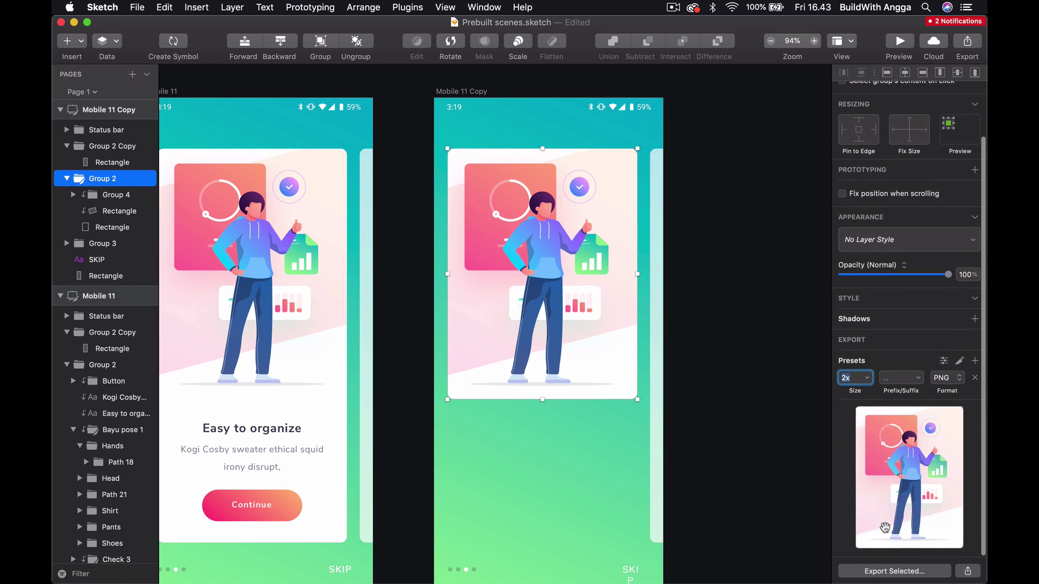
click(882, 571)
scroll(307, 203, down, 3)
scroll(307, 207, down, 3)
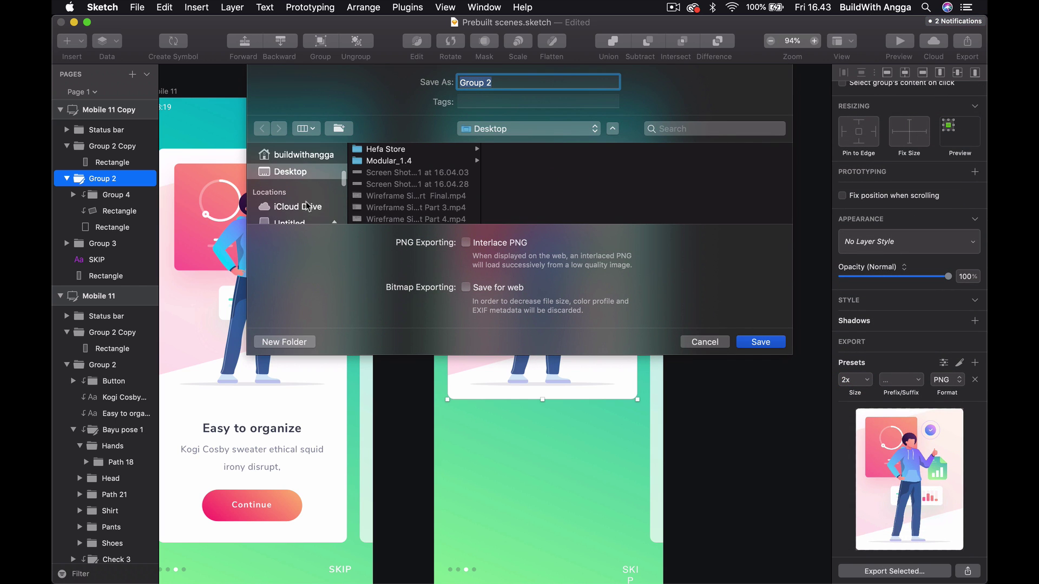
scroll(307, 206, up, 3)
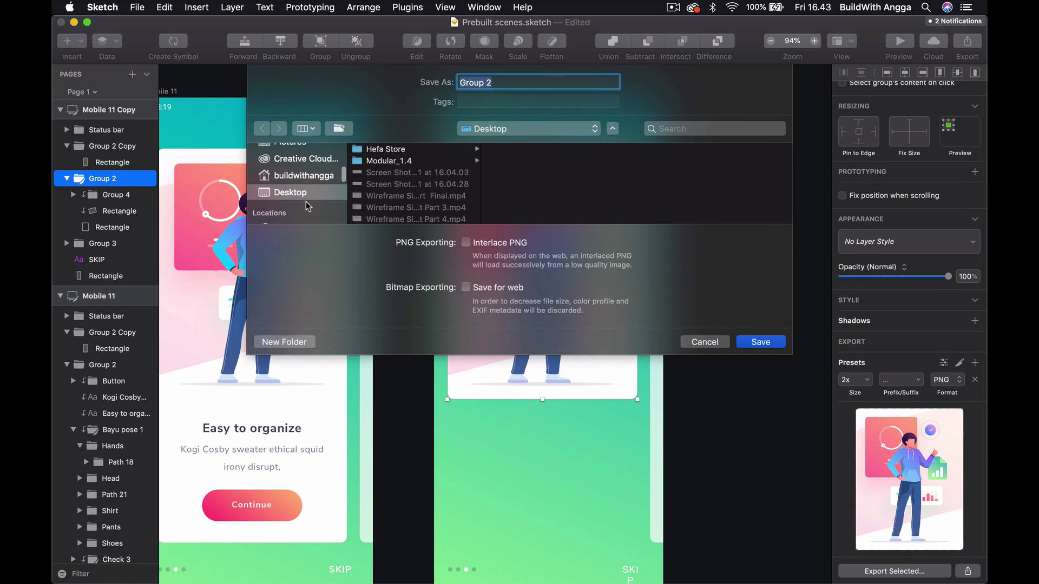
click(763, 344)
Locate the exported Group 2.png on the Desktop in Finder.
click(438, 569)
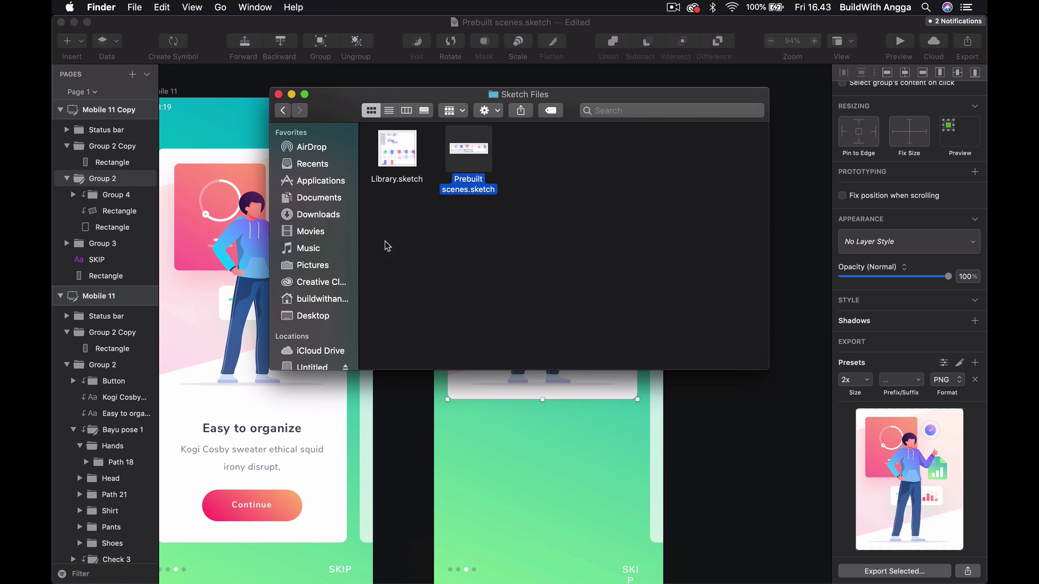
click(333, 316)
click(415, 159)
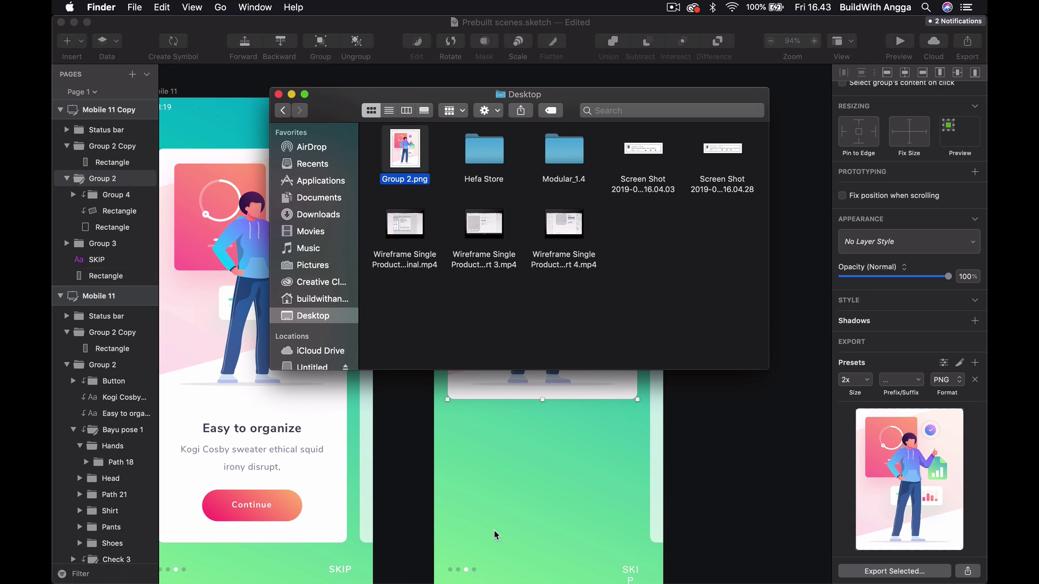
Paste the illustration into XD, resized to 299×395 and centred near the artboard top.
click(519, 568)
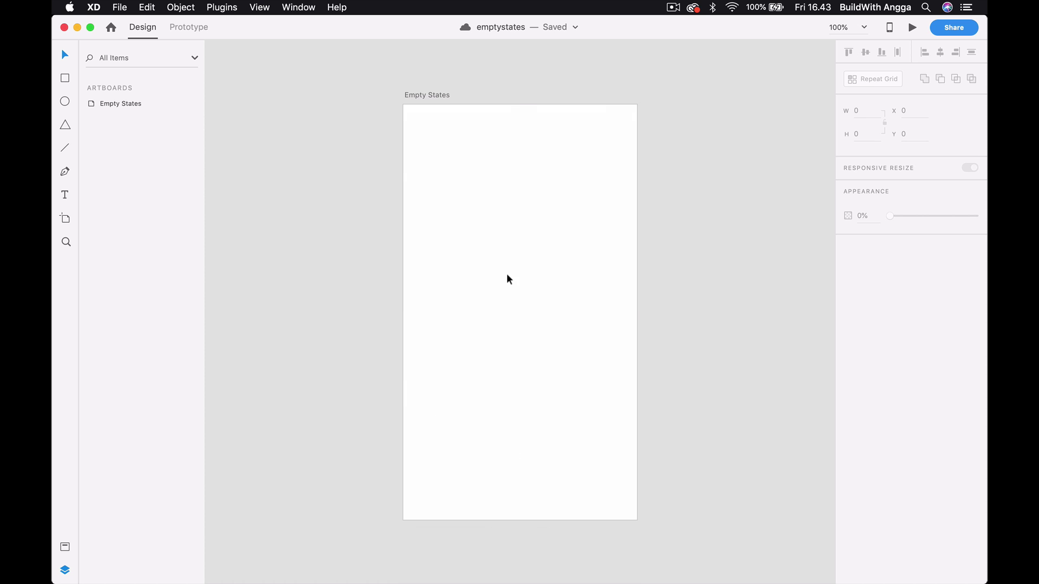
key(super+a)
key(super+v)
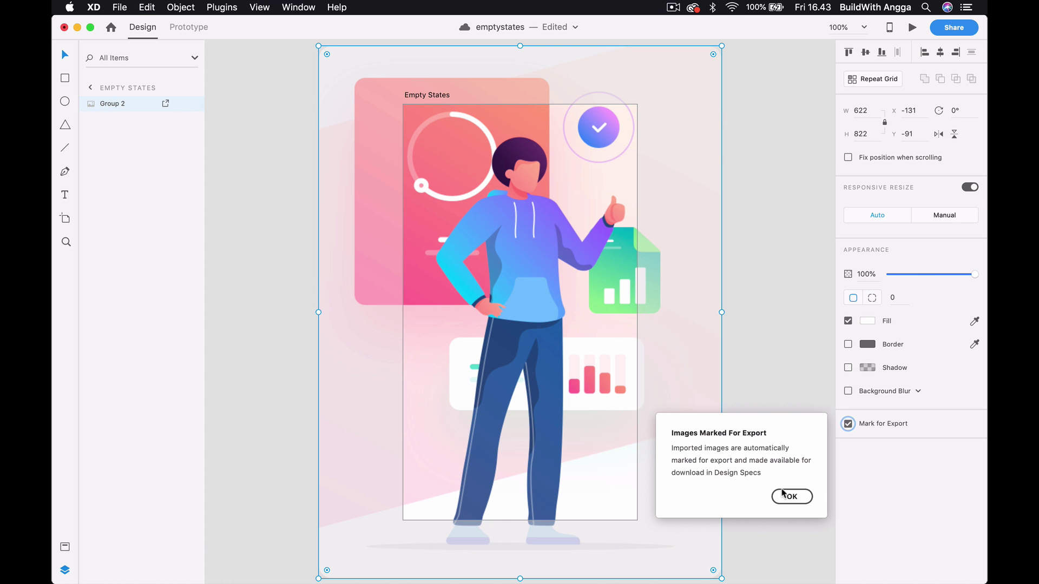
click(785, 495)
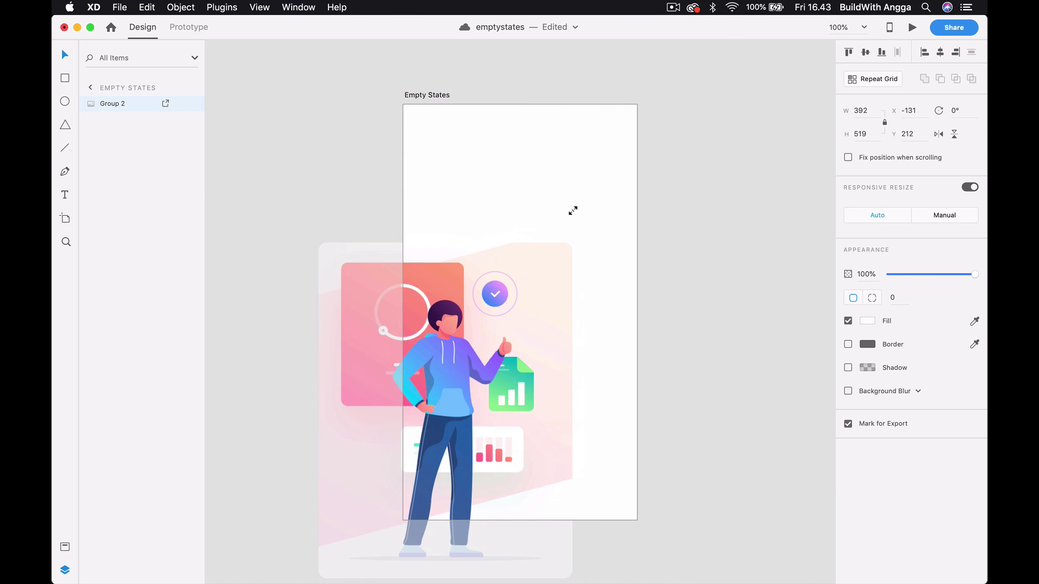
mouse_move(720, 44)
mouse_down()
mouse_move(470, 373)
mouse_move(573, 174)
mouse_up()
mouse_move(594, 347)
mouse_down()
mouse_move(623, 376)
mouse_move(571, 337)
mouse_up()
click(675, 287)
Save the XD document and bring up Sketch's Dock menu to quit it.
key(super+s)
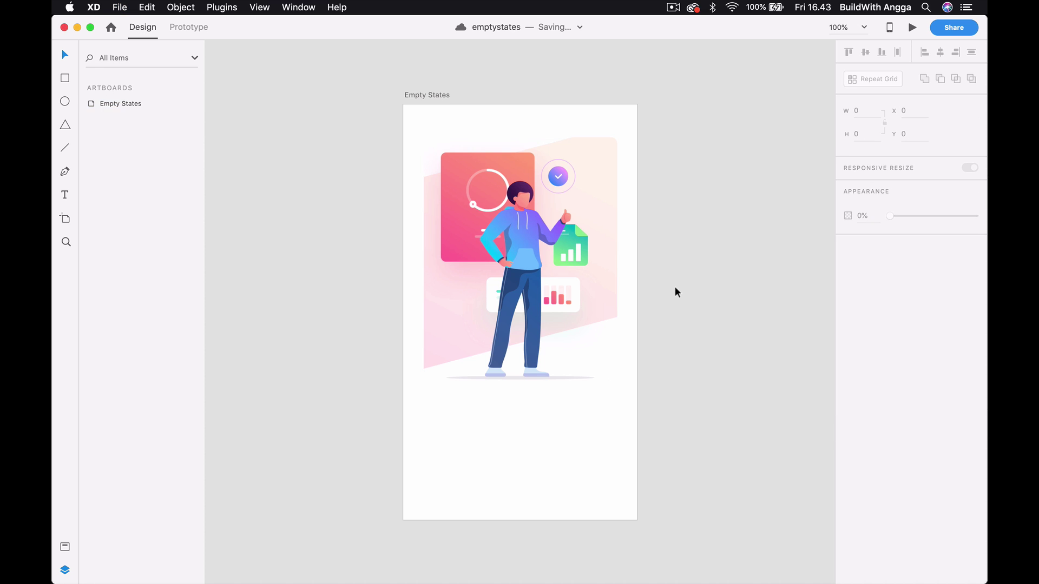
scroll(675, 287, up, 2)
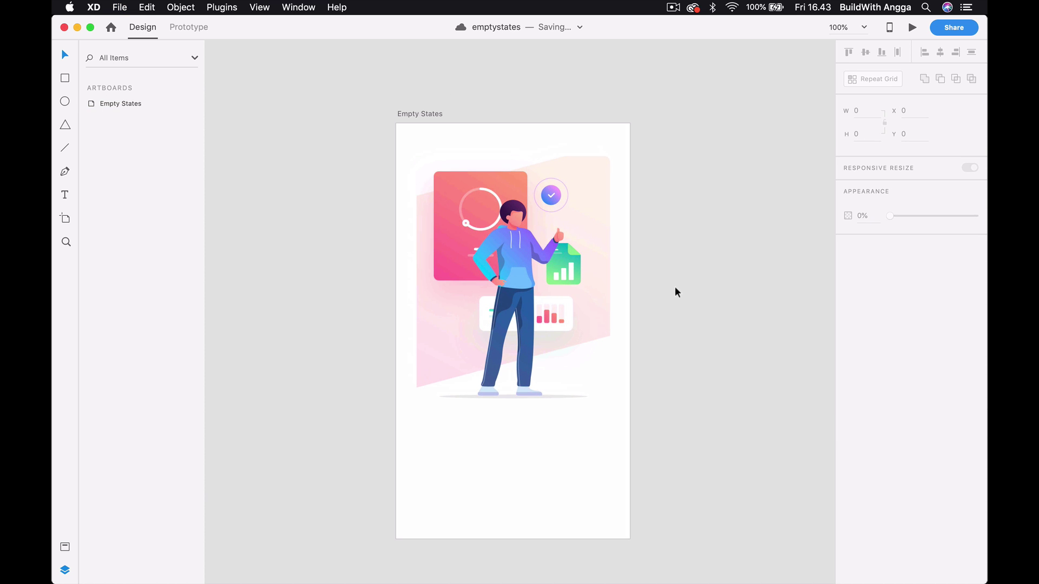
key(super+equal)
key(super+minus)
scroll(674, 286, down, 2)
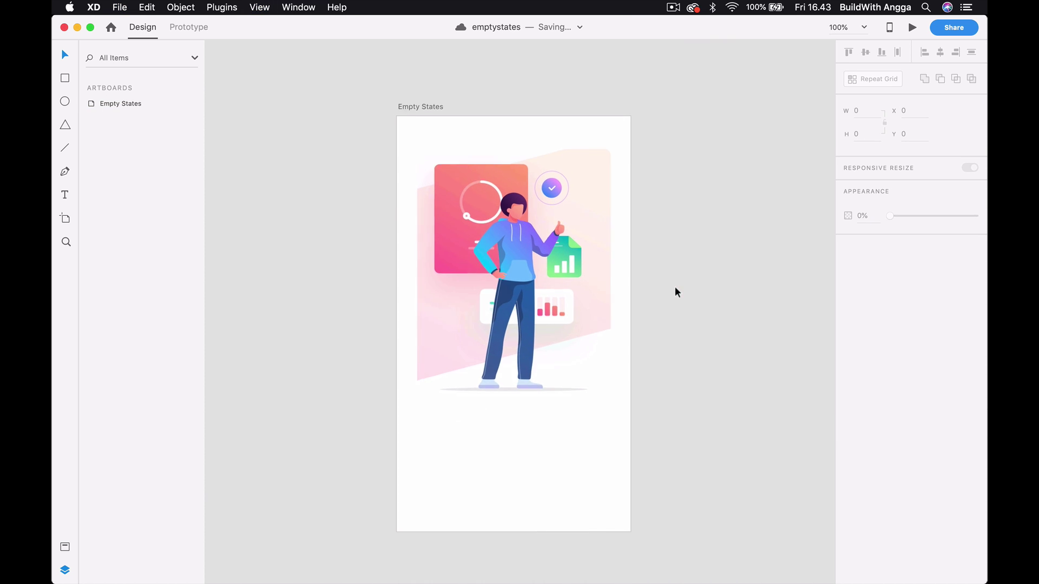
right_click(546, 575)
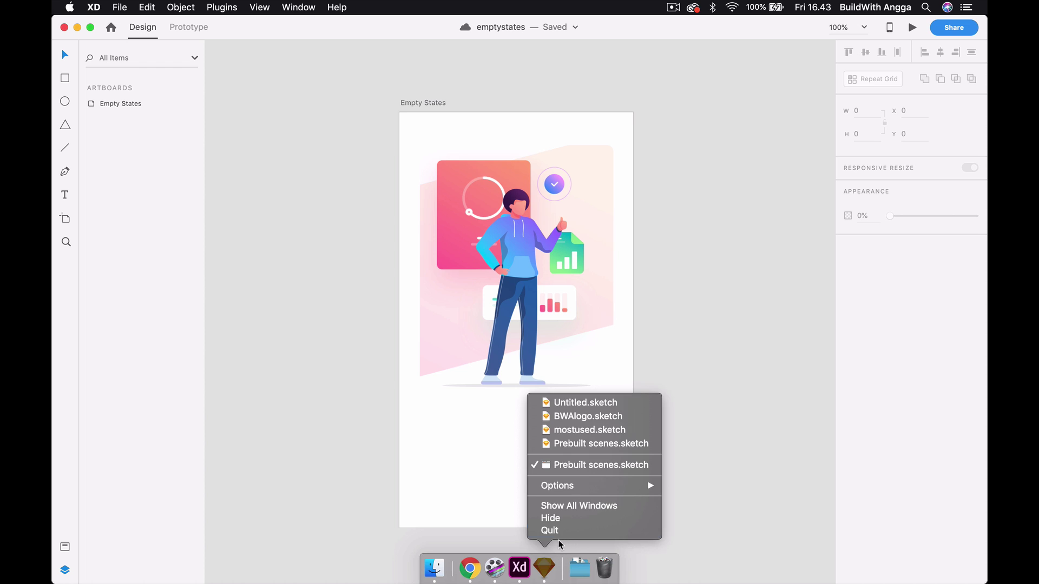
Quit Sketch and fill the Empty States artboard with dark navy #111543.
click(560, 528)
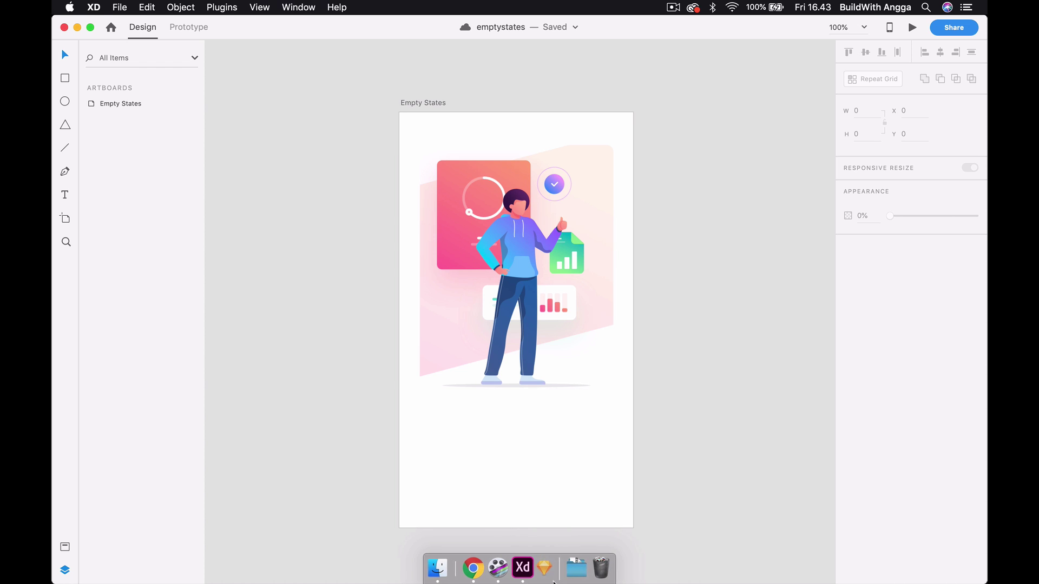
click(544, 288)
click(423, 102)
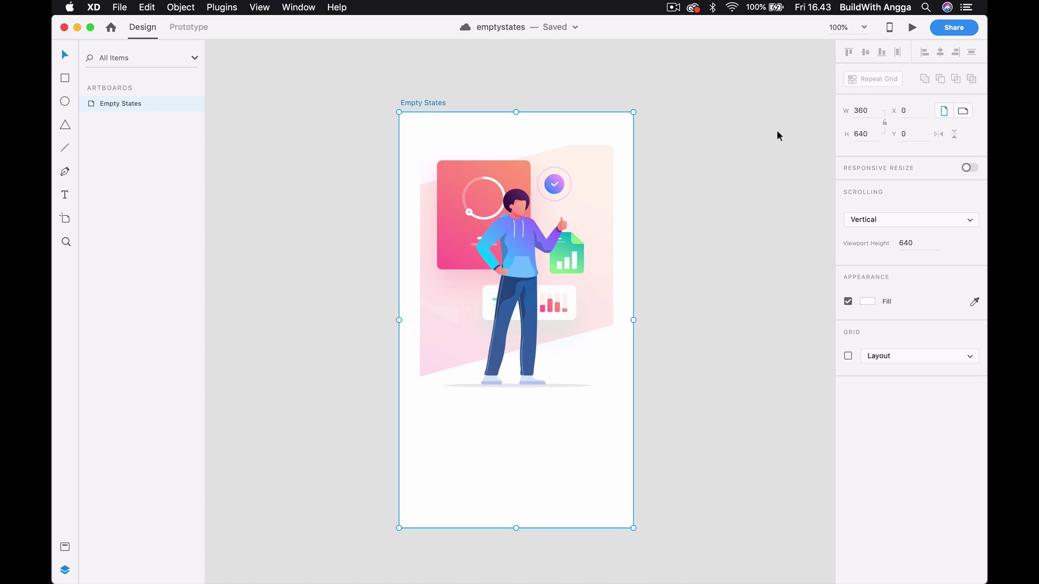
click(868, 302)
click(823, 277)
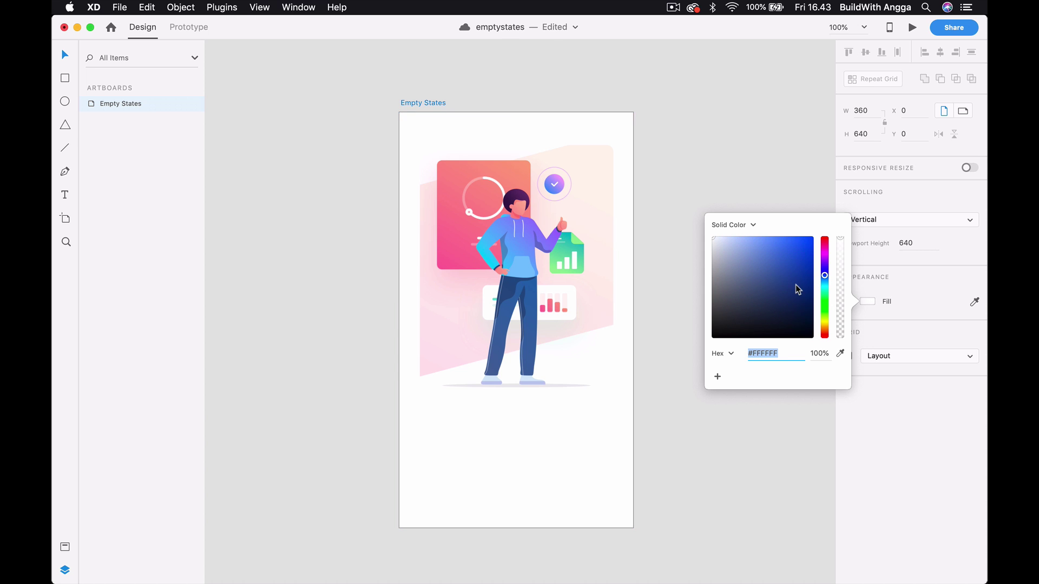
mouse_move(796, 287)
mouse_down()
mouse_move(794, 334)
mouse_move(788, 311)
mouse_up()
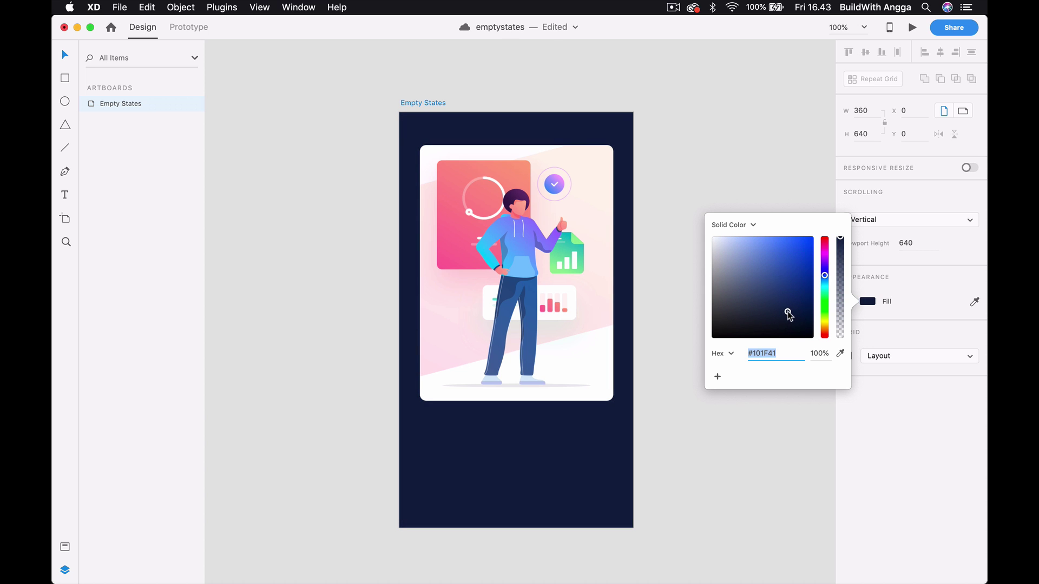
drag(823, 276, 823, 270)
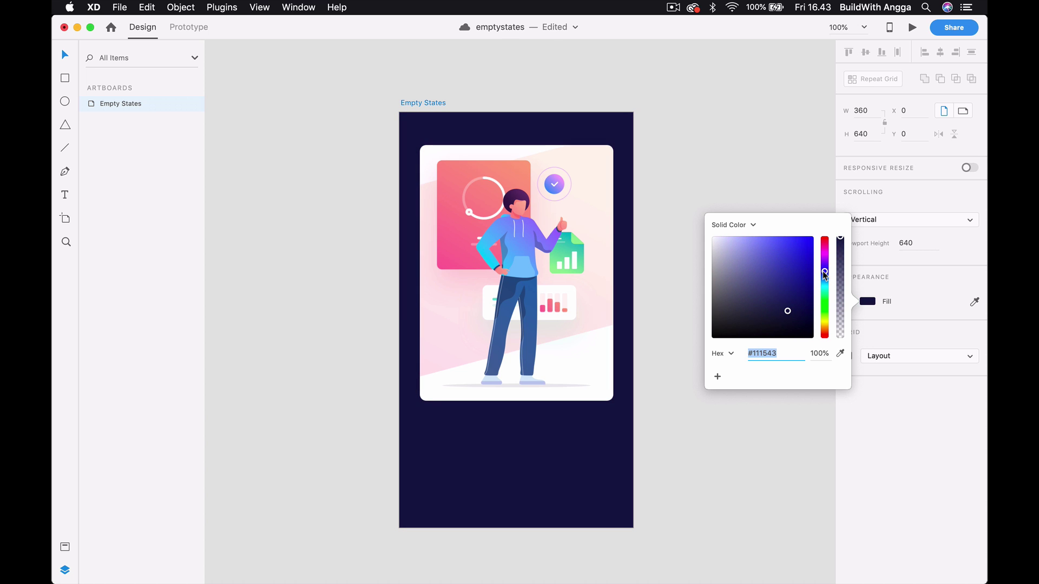
click(787, 313)
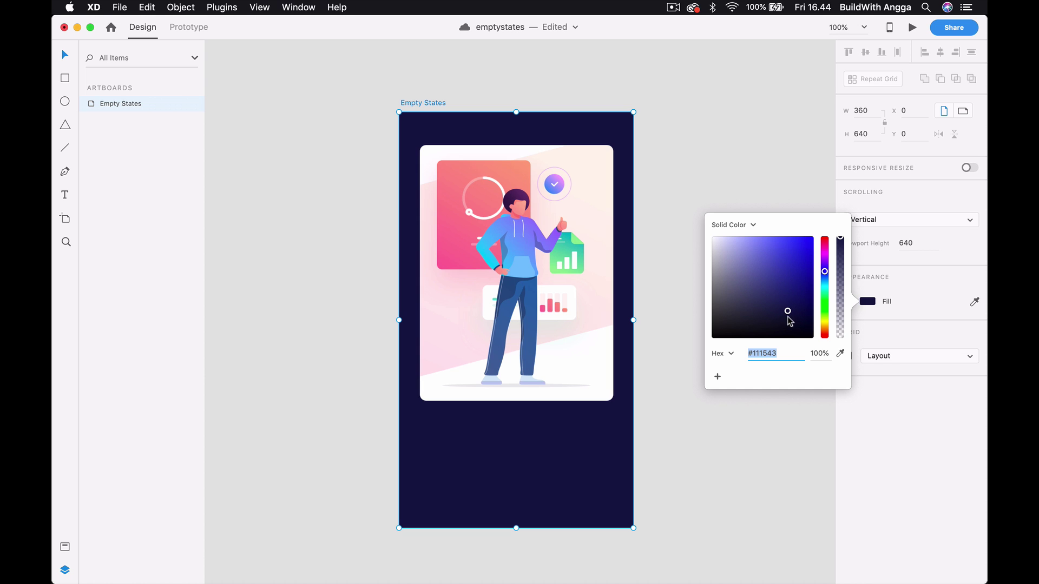
click(692, 142)
Move the illustration card (Group 2) slightly lower on the artboard.
click(576, 201)
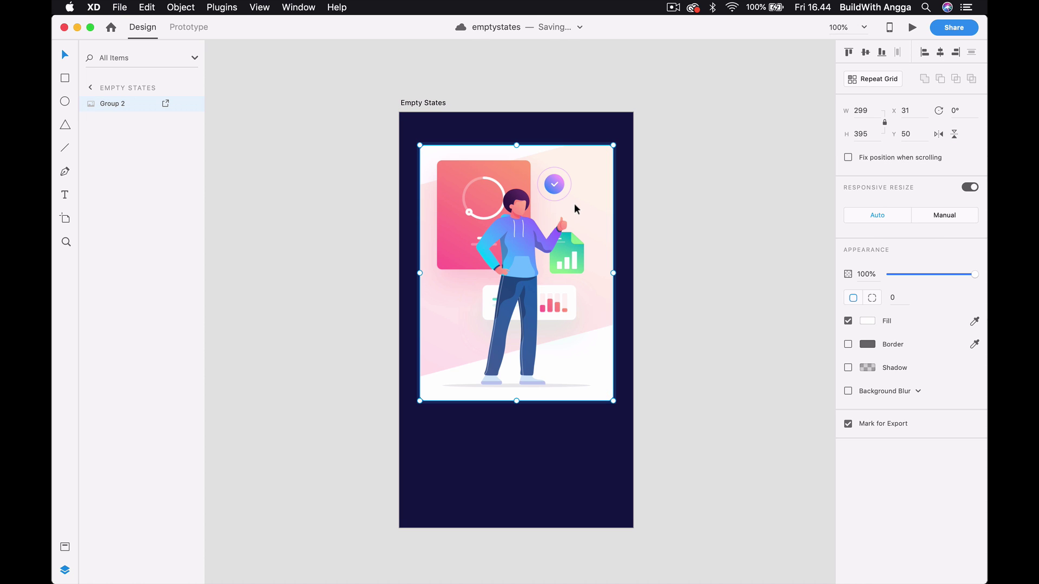
click(668, 206)
drag(549, 251, 549, 277)
click(682, 183)
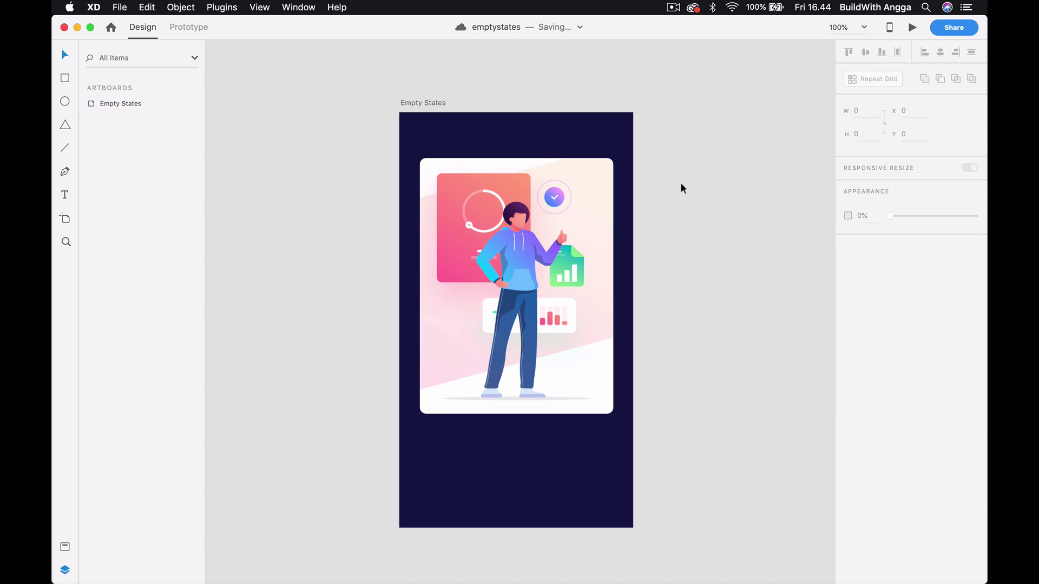
scroll(682, 188, up, 2)
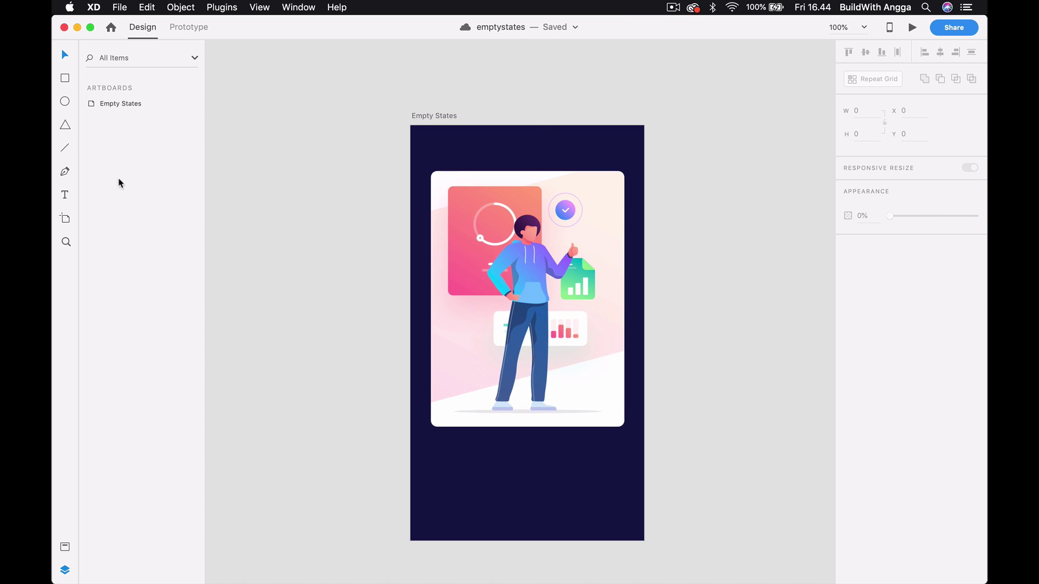
Add an INTRODUCTION text layer near the artboard top in Montserrat Medium.
click(512, 148)
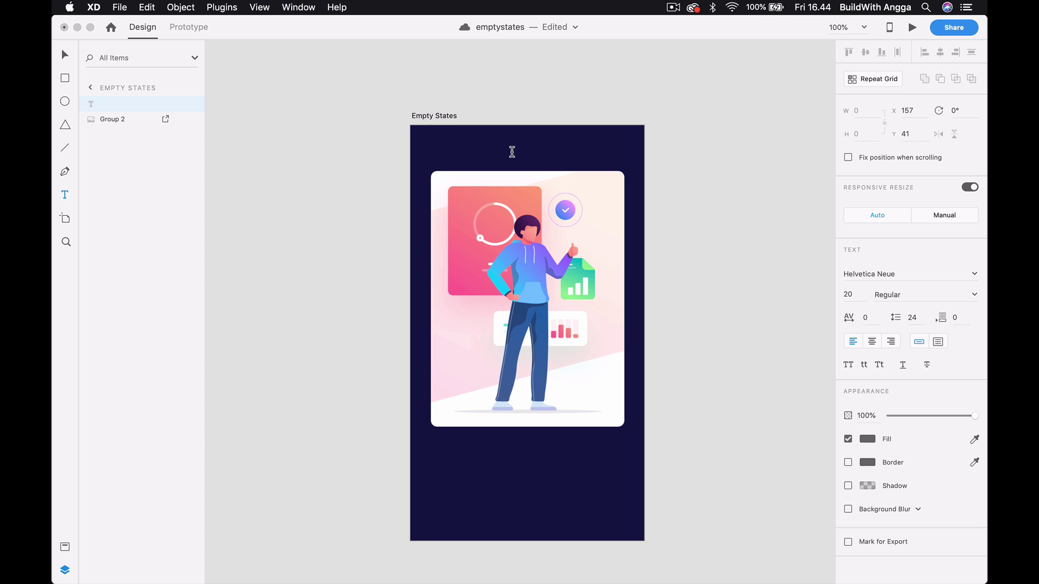
text(INTRODUCTIO)
text(N)
key(Escape)
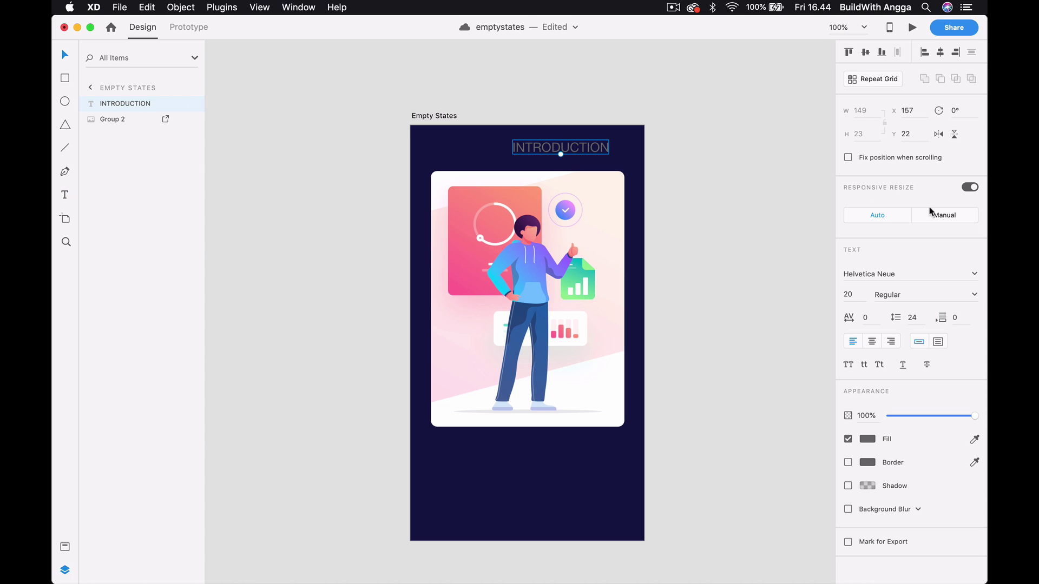
click(883, 273)
text(Montserrat)
key(Return)
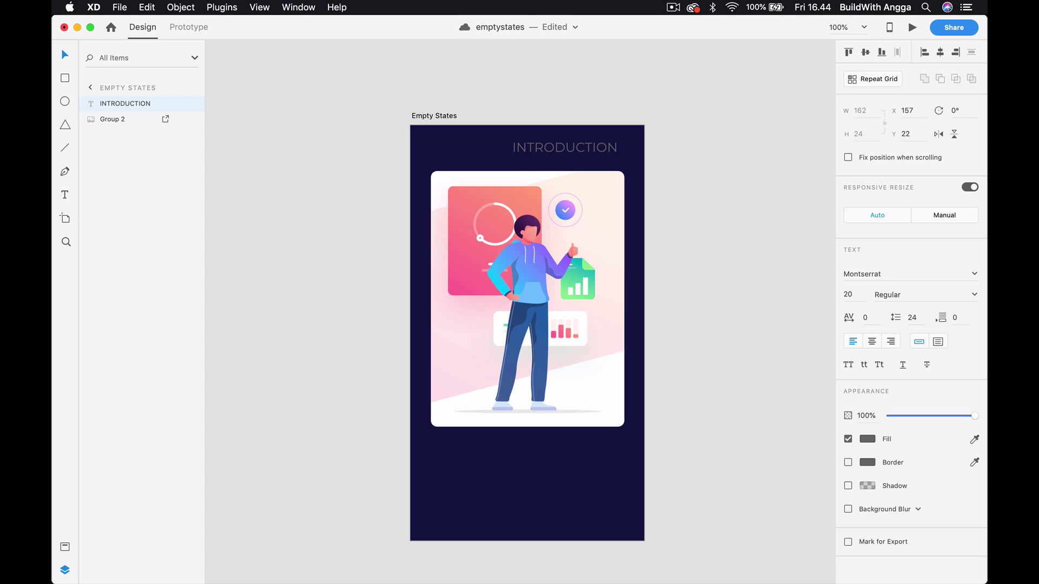
click(889, 292)
text(R)
key(Return)
click(974, 296)
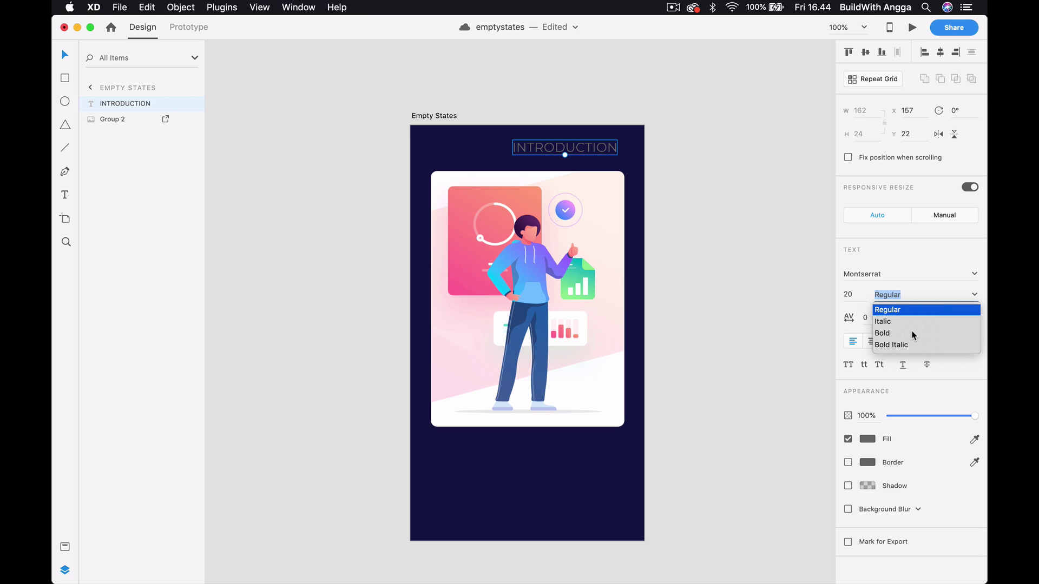
key(Return)
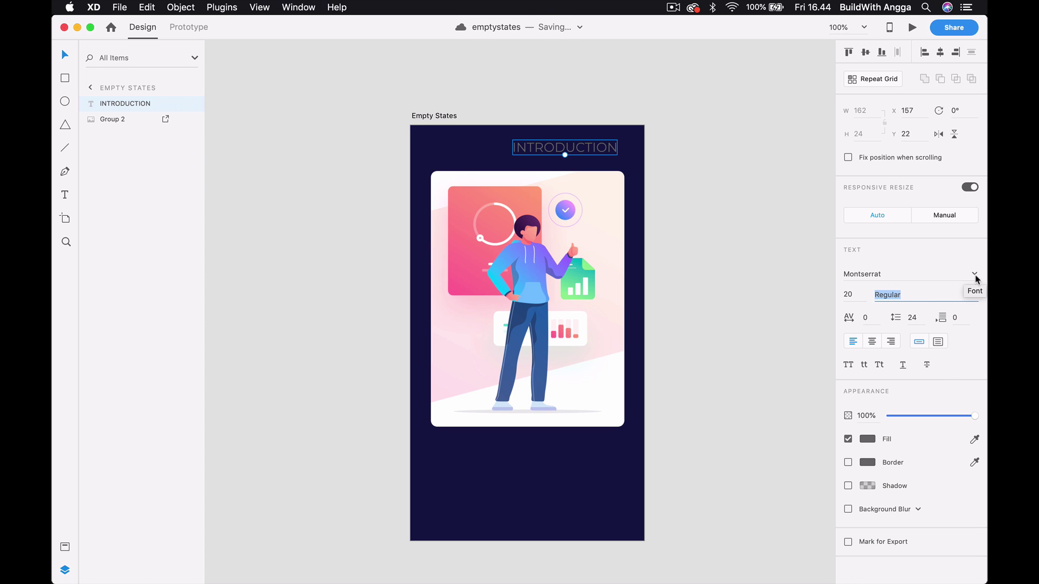
click(975, 276)
click(900, 350)
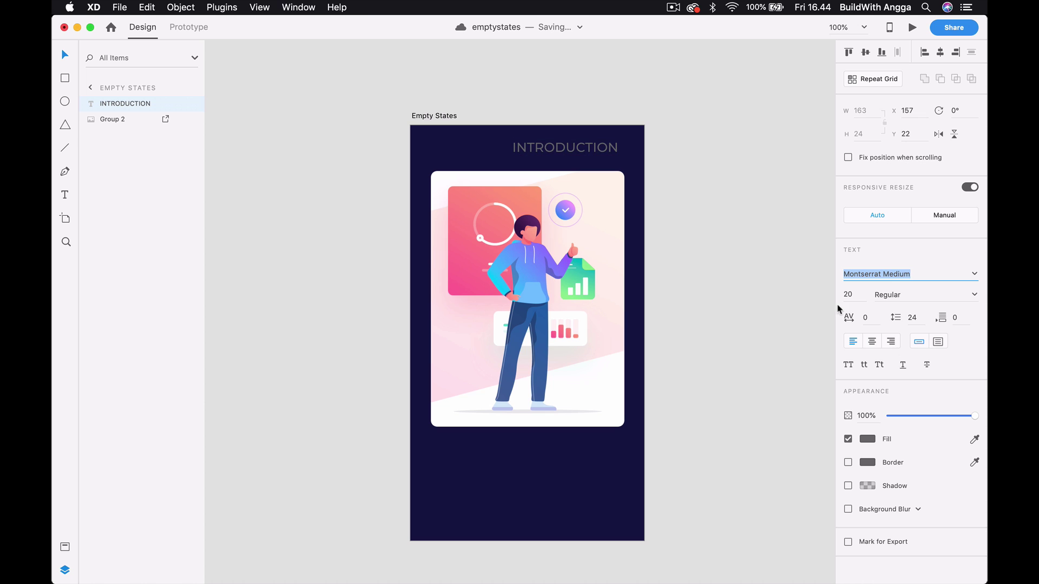
Make the INTRODUCTION title white and centre-aligned.
click(867, 439)
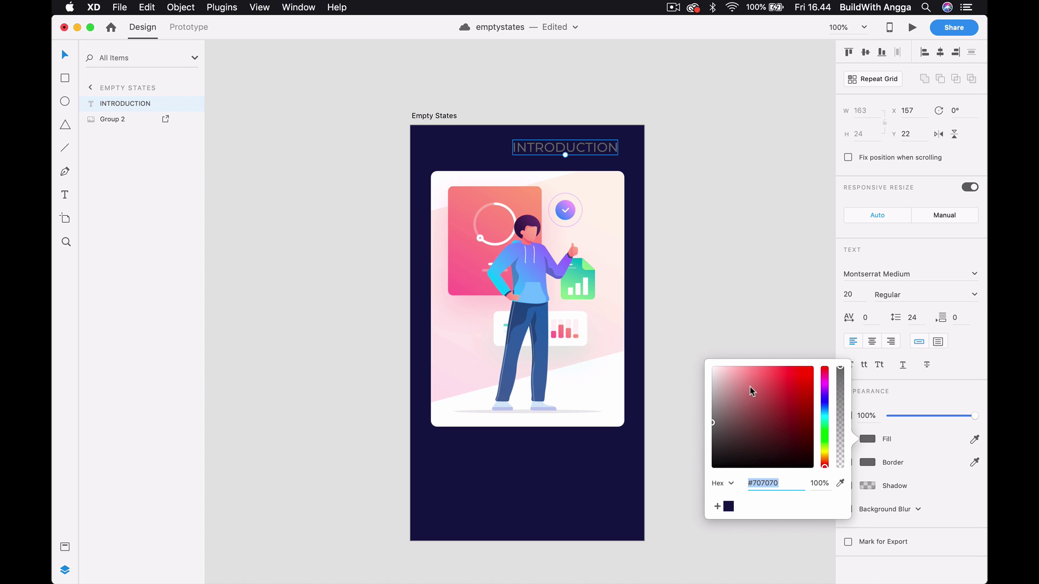
drag(750, 386, 722, 358)
click(874, 342)
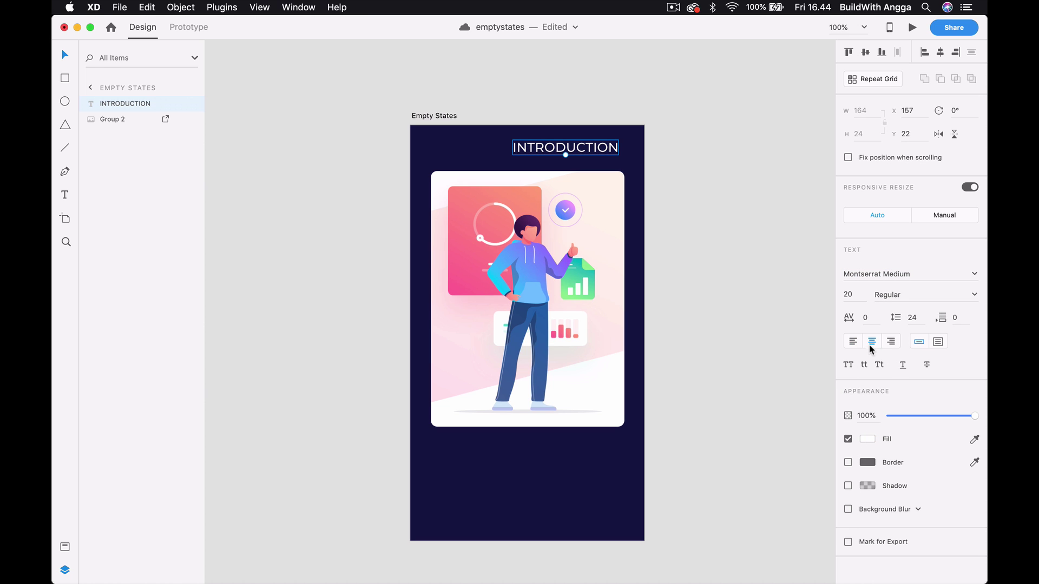
click(940, 53)
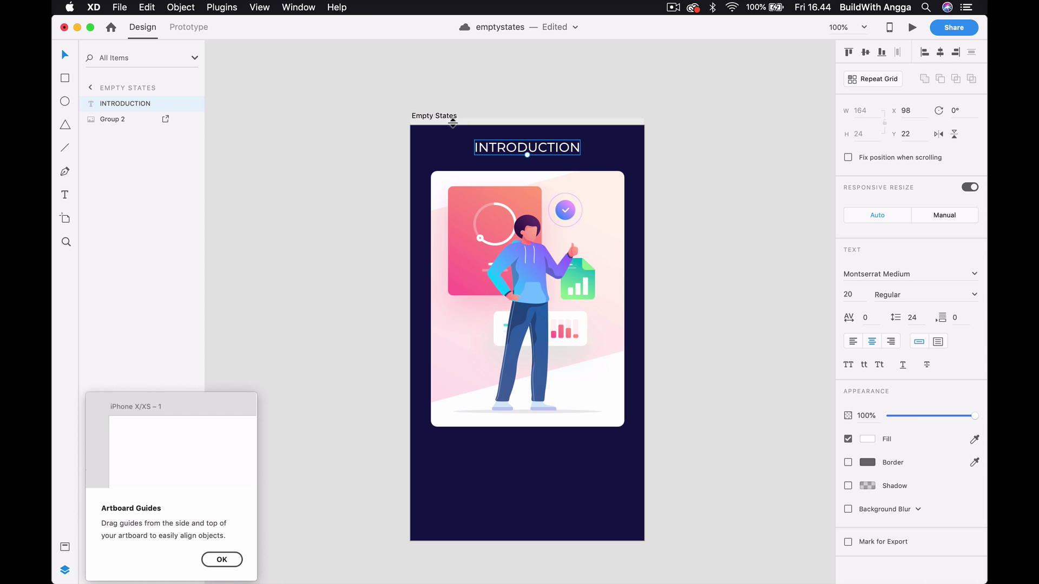
Nudge the title down two steps and the illustration card down one.
click(482, 129)
click(495, 152)
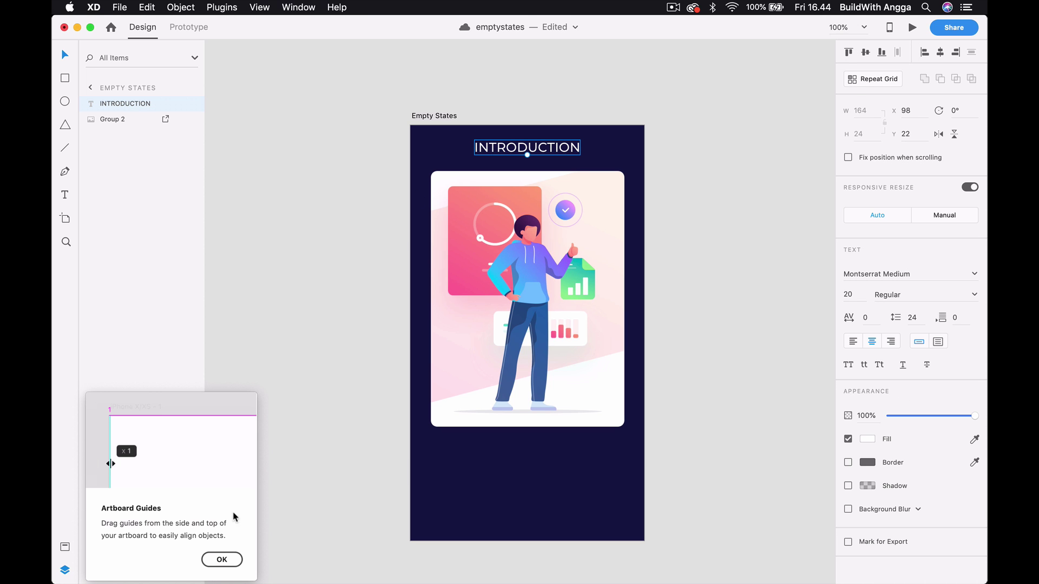
click(220, 560)
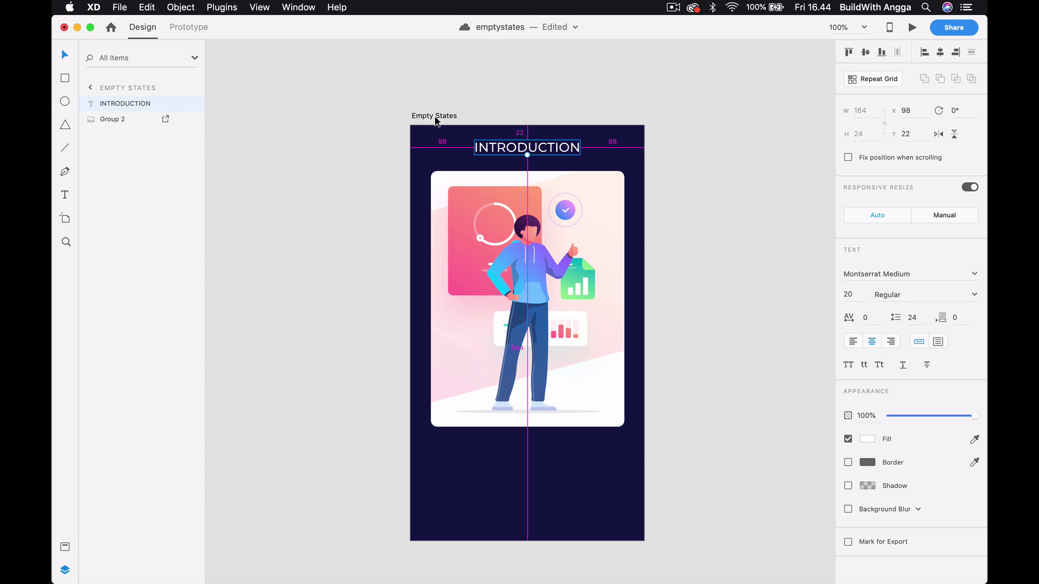
key(Down)
key(Down)
key(Down)
key(Down)
key(Down)
key(Down)
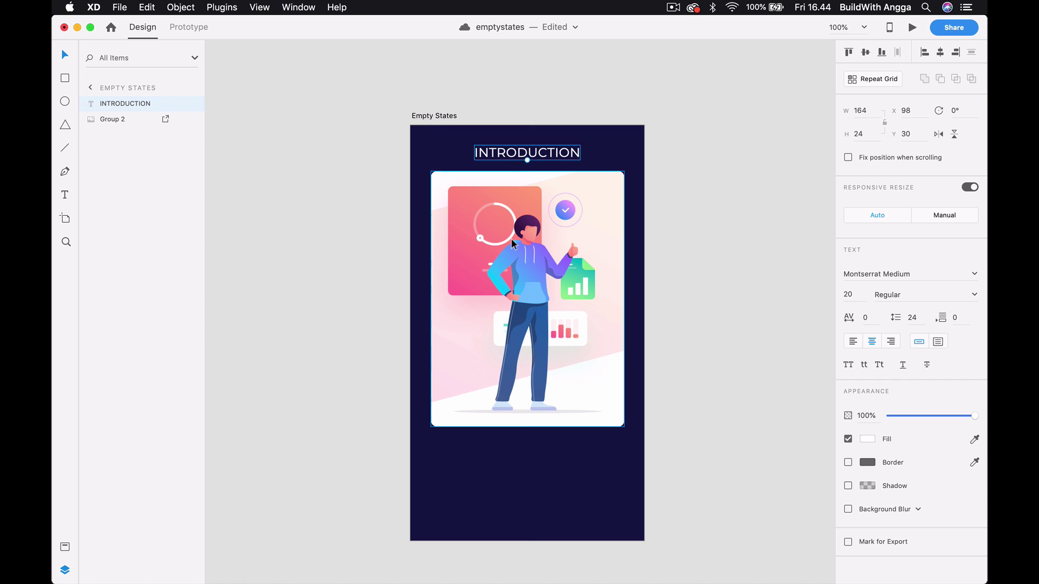
key(Tab)
key(Down)
key(Down)
key(Down)
key(Down)
key(Down)
key(Down)
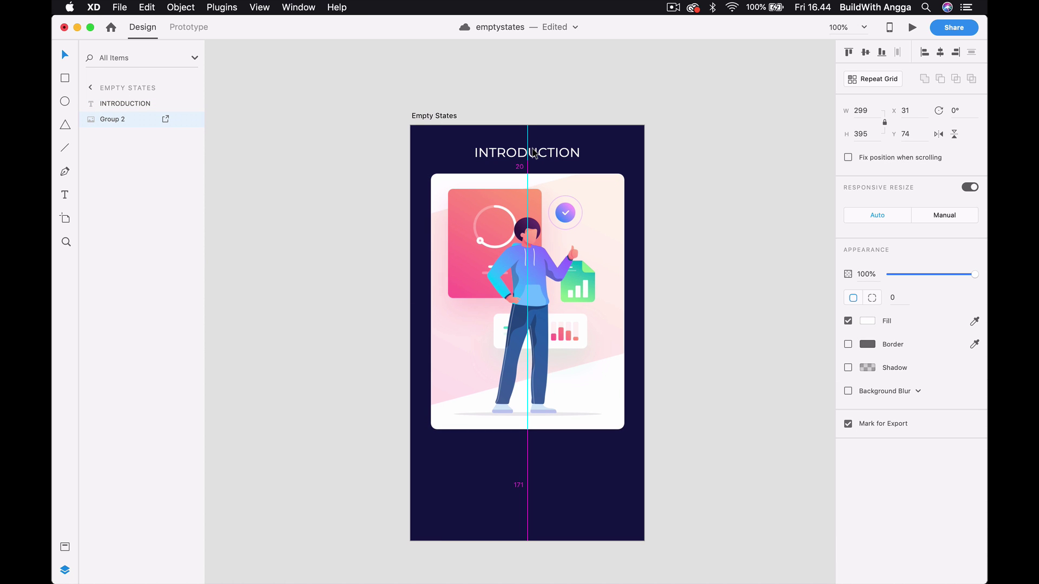
key(Down)
key(Down)
key(Down)
click(672, 101)
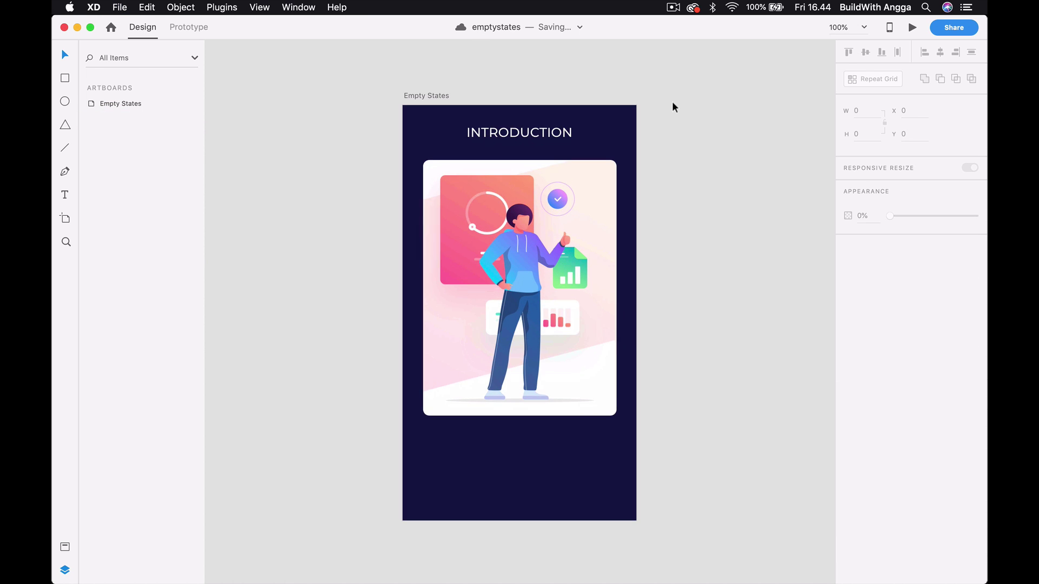
scroll(672, 101, down, 2)
scroll(673, 105, down, 1)
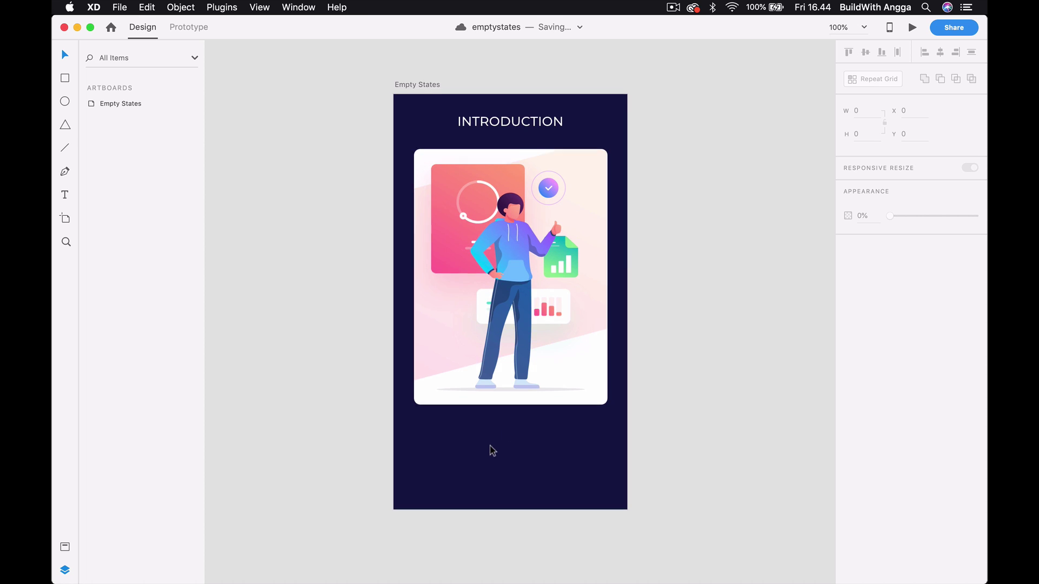
scroll(492, 450, up, 3)
Alt-drag an INTRODUCTION copy below the card, nudge it up and set it to 16 pt.
click(532, 157)
mouse_move(524, 158)
mouse_down()
mouse_move(507, 378)
mouse_move(522, 469)
mouse_up()
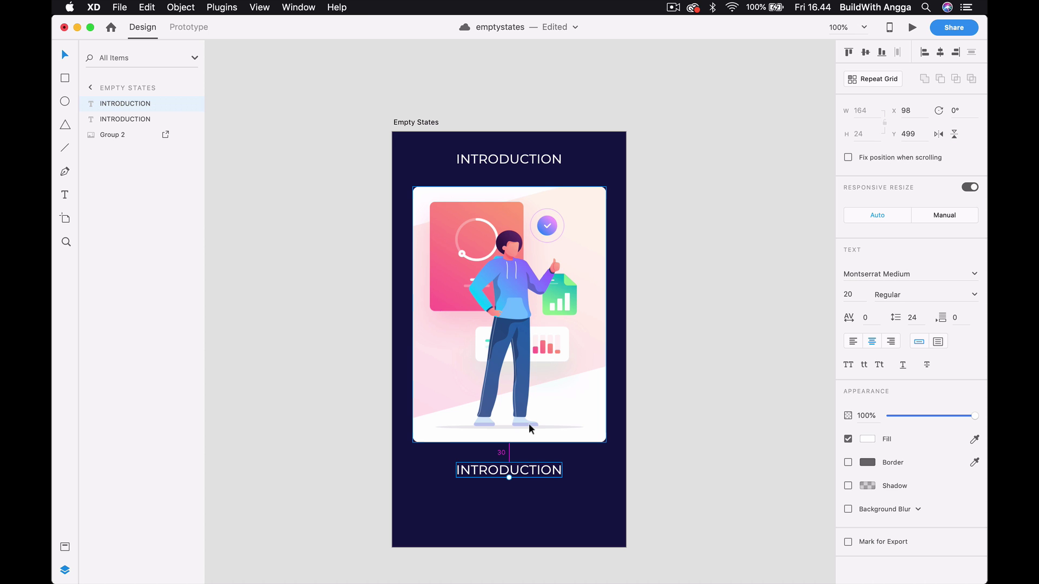
key(shift+Up)
scroll(528, 424, down, 3)
scroll(528, 425, down, 2)
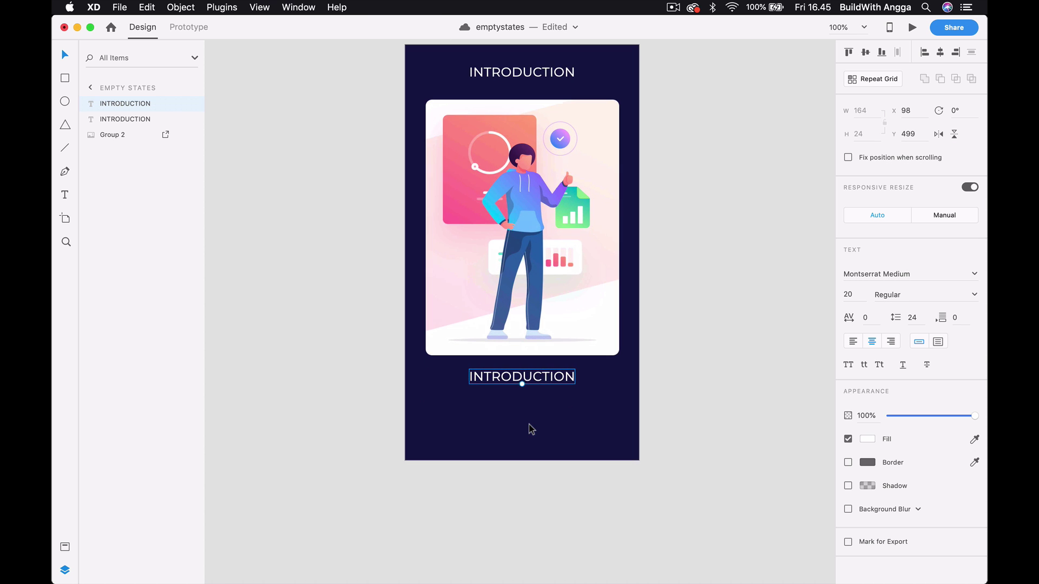
key(super+equal)
scroll(601, 393, down, 2)
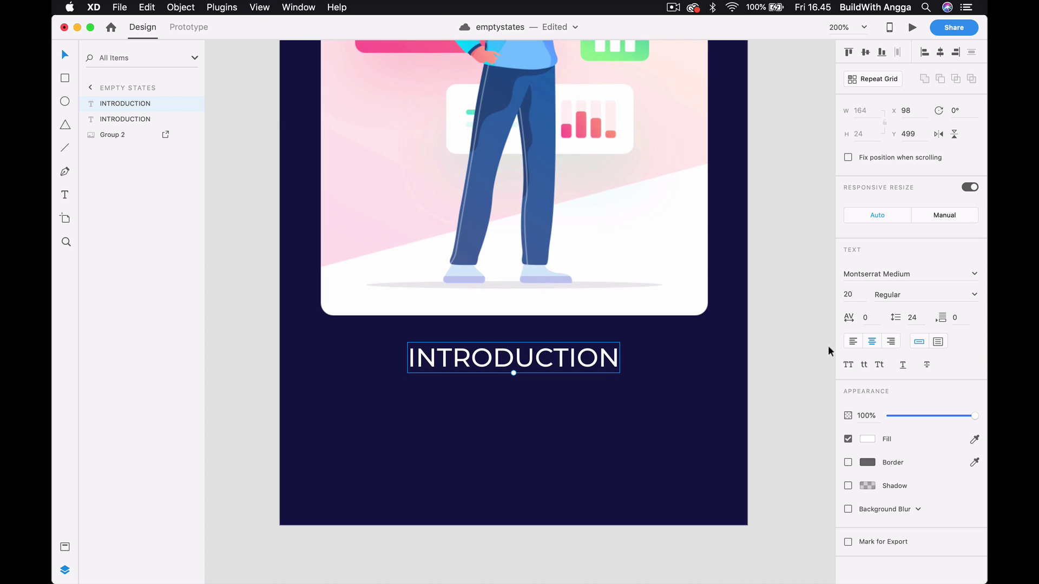
click(852, 296)
text(16)
key(Return)
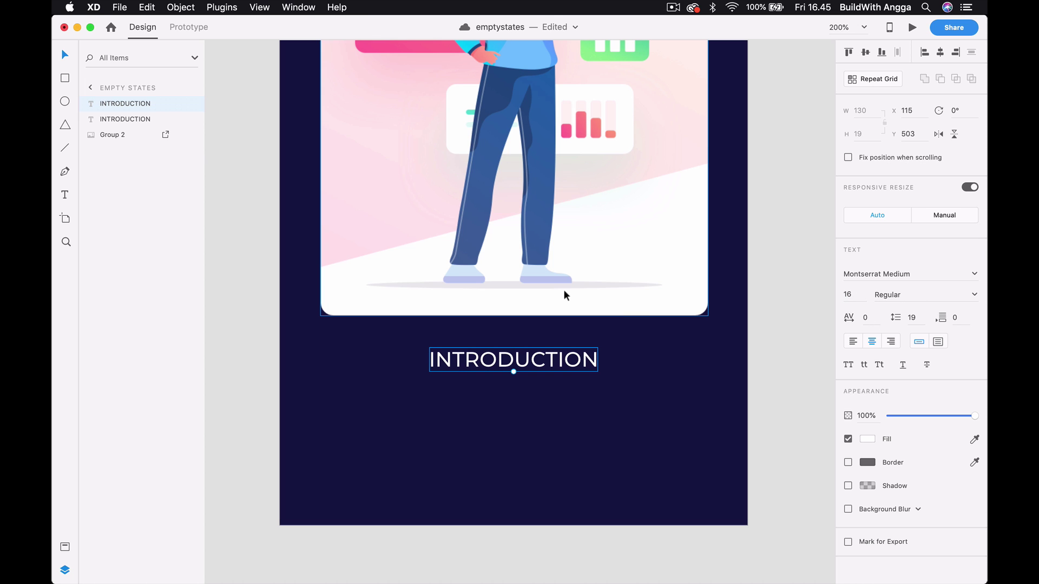
Rewrite the copy as 'Make your report easier than any experience before' on two lines.
key(Return)
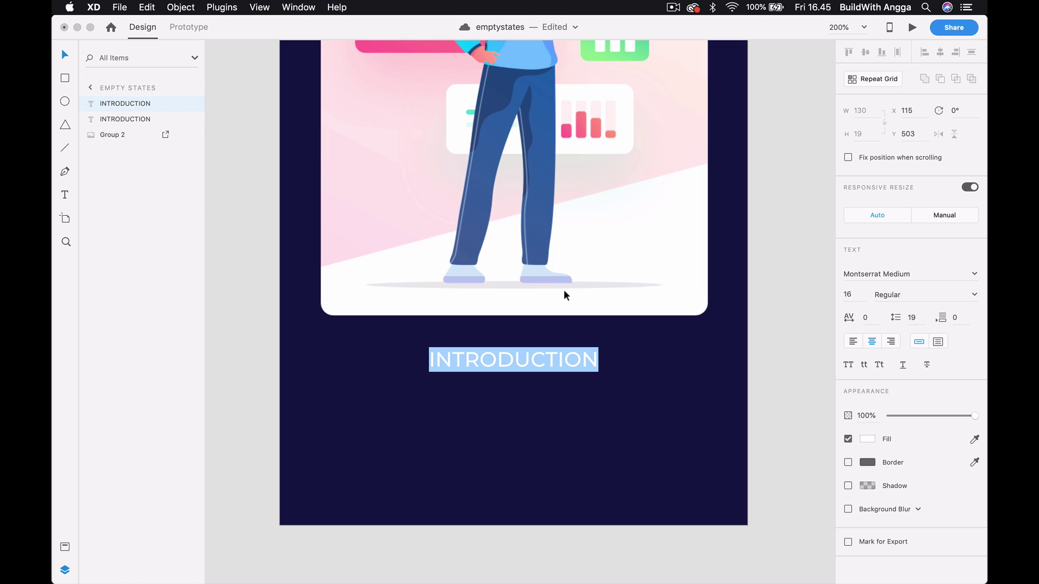
text(Make you)
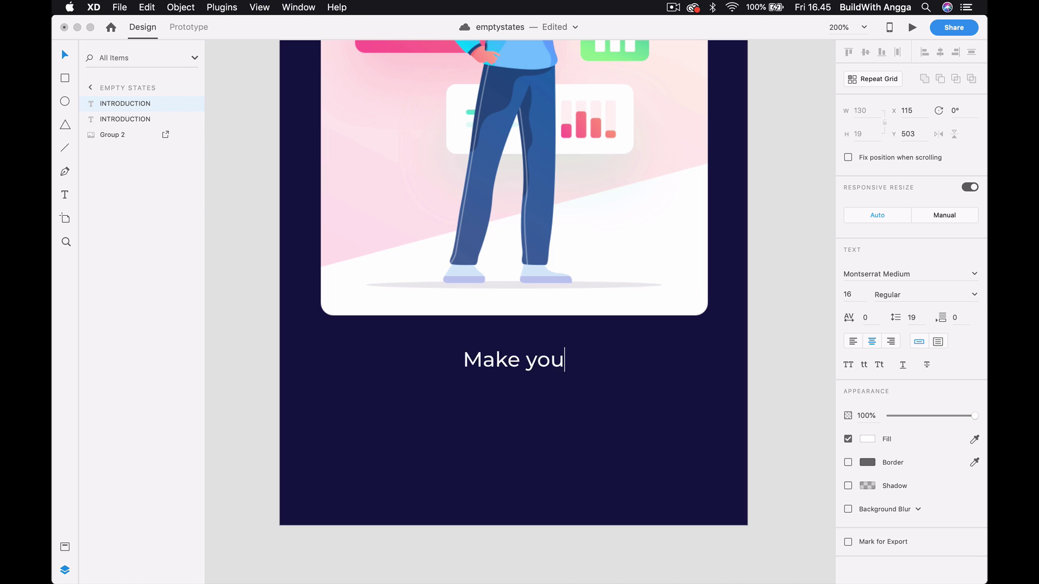
text(r report)
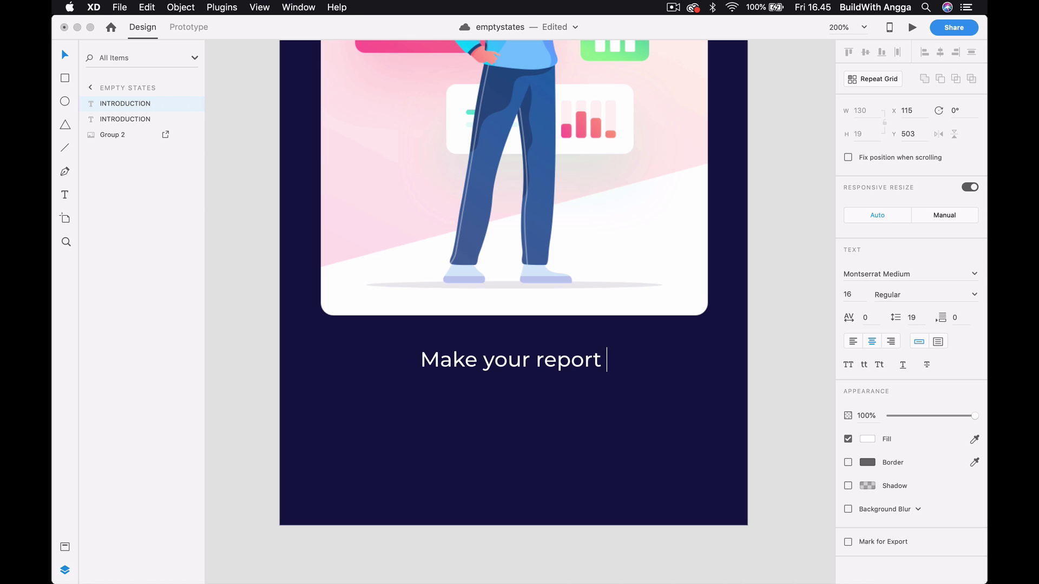
text( easier than)
key(Return)
text(any)
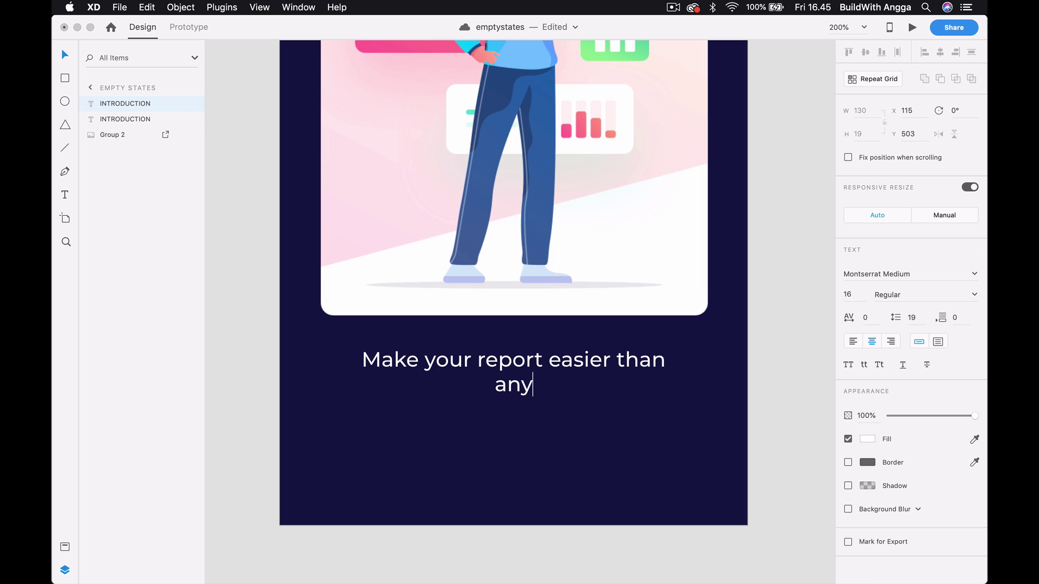
key(BackSpace)
key(BackSpace)
key(BackSpace)
text(Any be)
key(BackSpace)
key(BackSpace)
key(BackSpace)
key(BackSpace)
key(BackSpace)
key(BackSpace)
text(a)
text(ny experience befo)
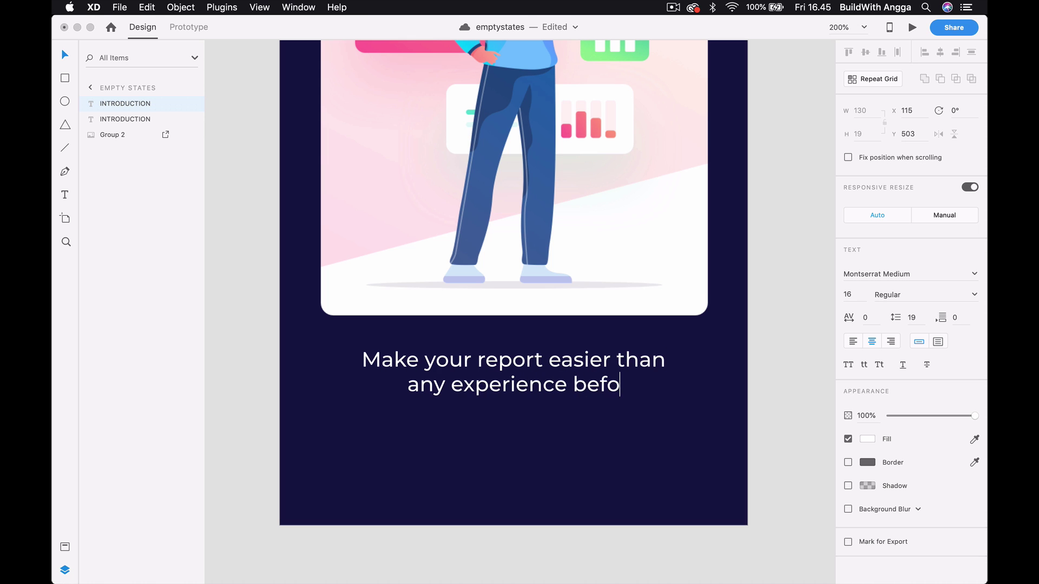
text(re)
key(Escape)
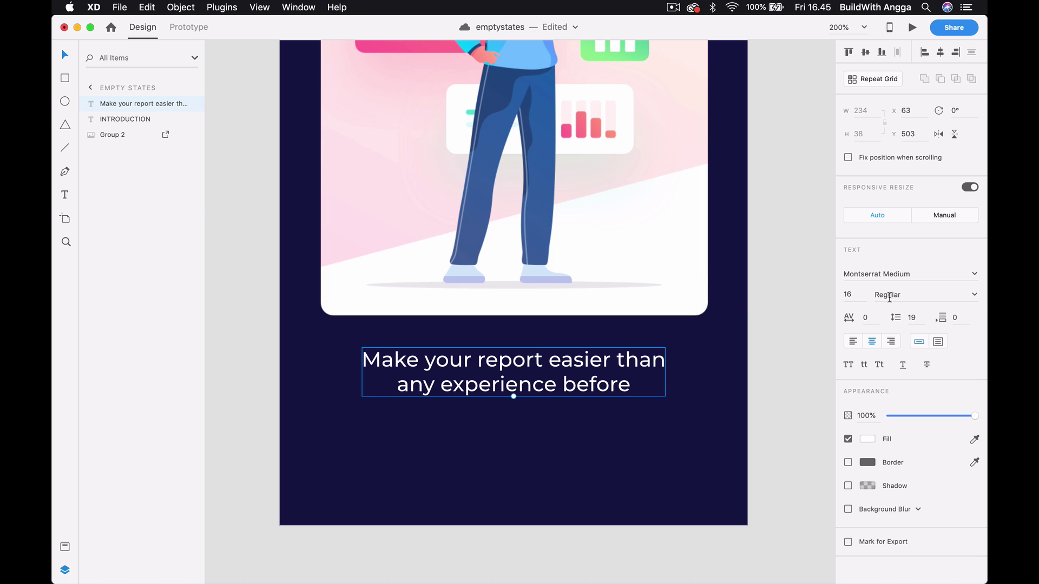
Set the description to Montserrat Light with 24 line spacing.
click(891, 297)
key(Escape)
click(974, 275)
scroll(896, 333, up, 2)
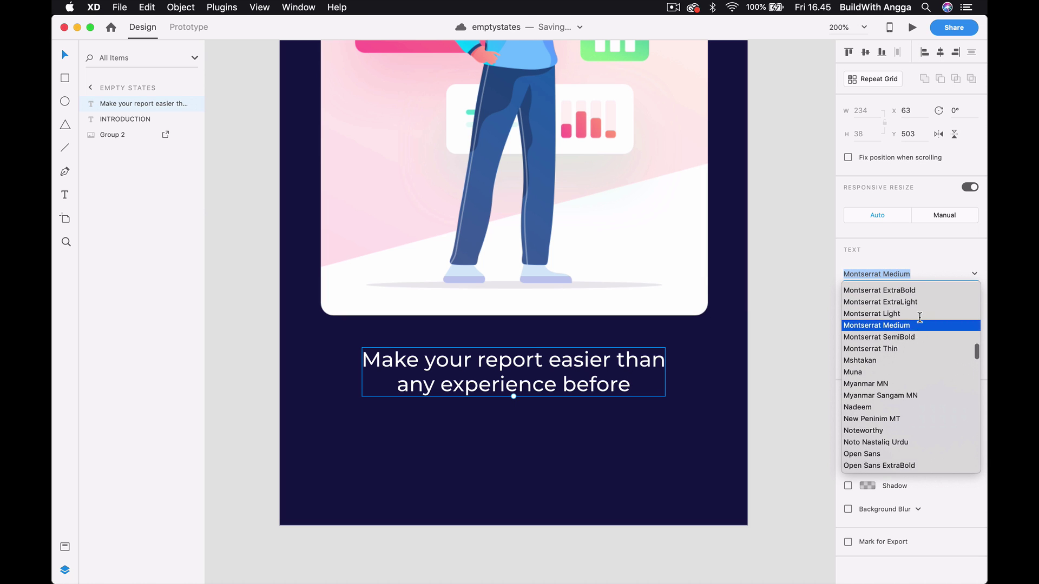
scroll(896, 339, up, 2)
click(896, 342)
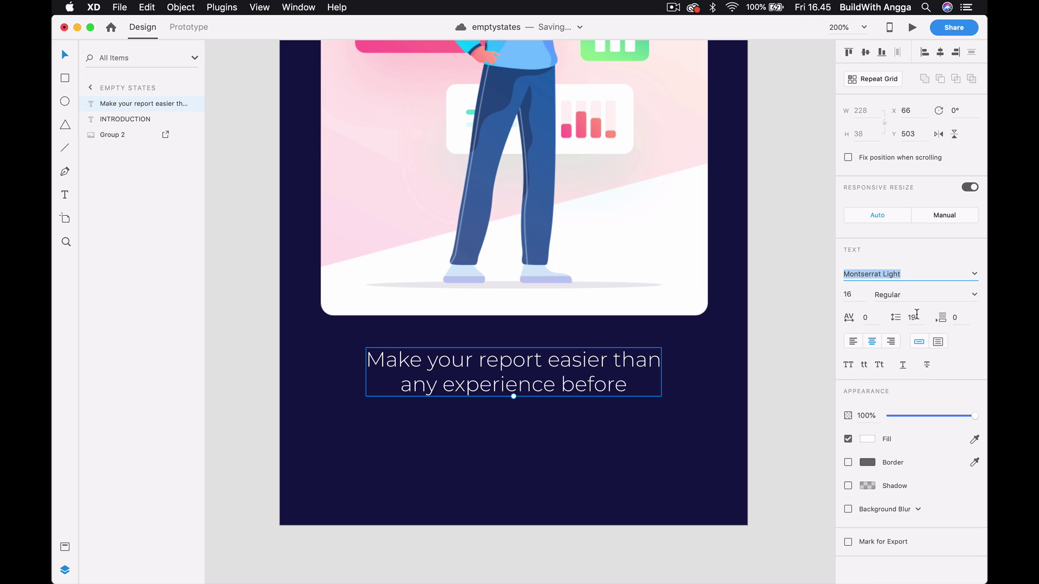
click(912, 317)
text(24)
key(Return)
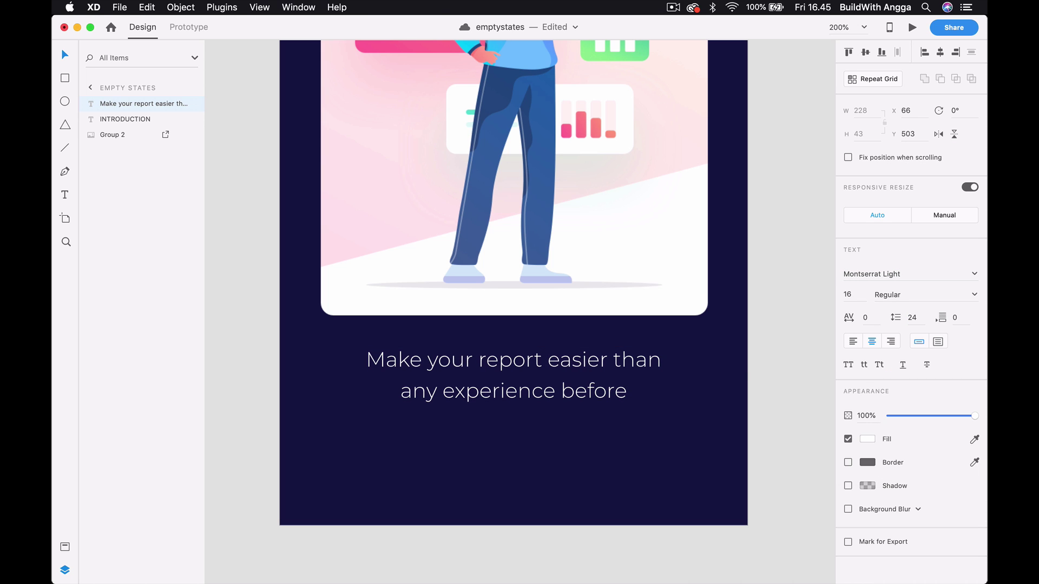
Zoom out and select the title, card and description to check their alignment.
click(769, 333)
key(super+1)
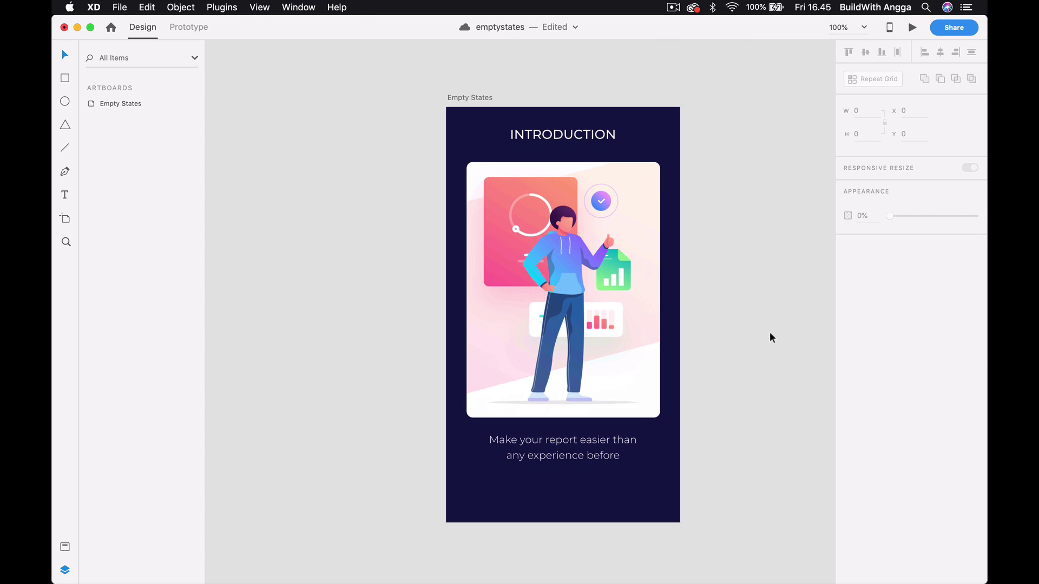
click(582, 136)
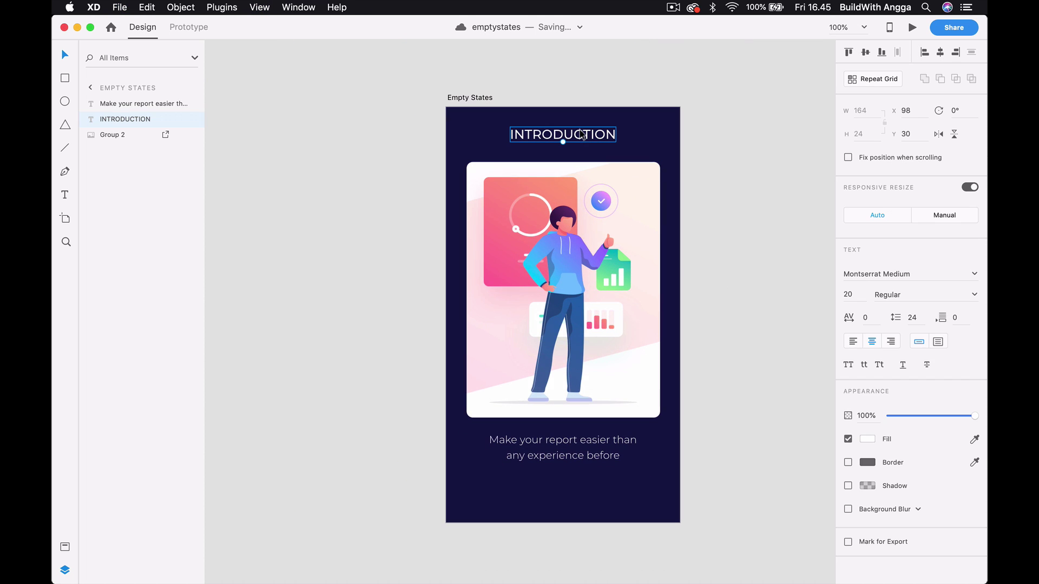
click(566, 264)
scroll(566, 297, down, 2)
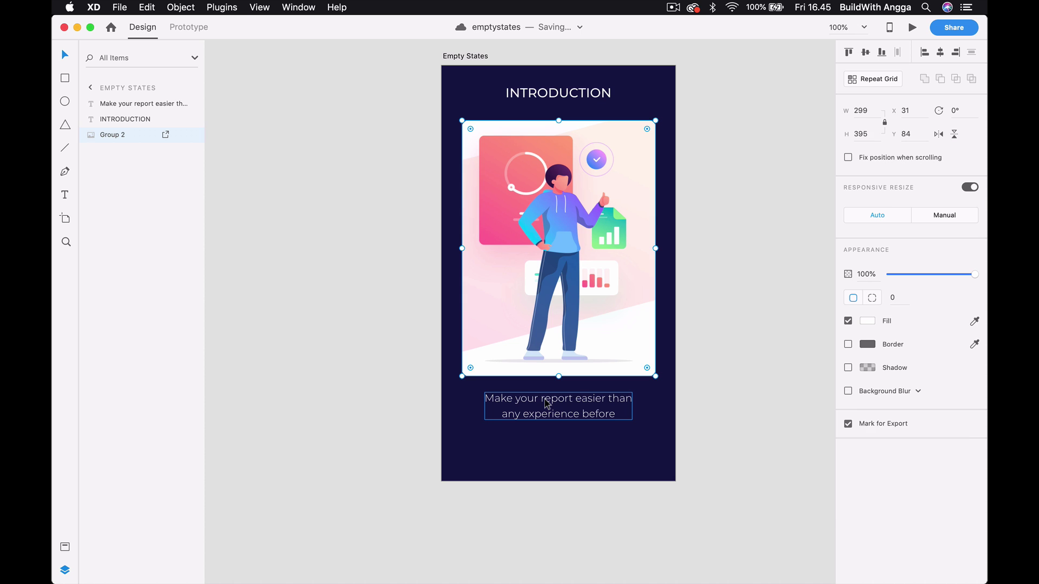
click(568, 410)
scroll(574, 400, down, 1)
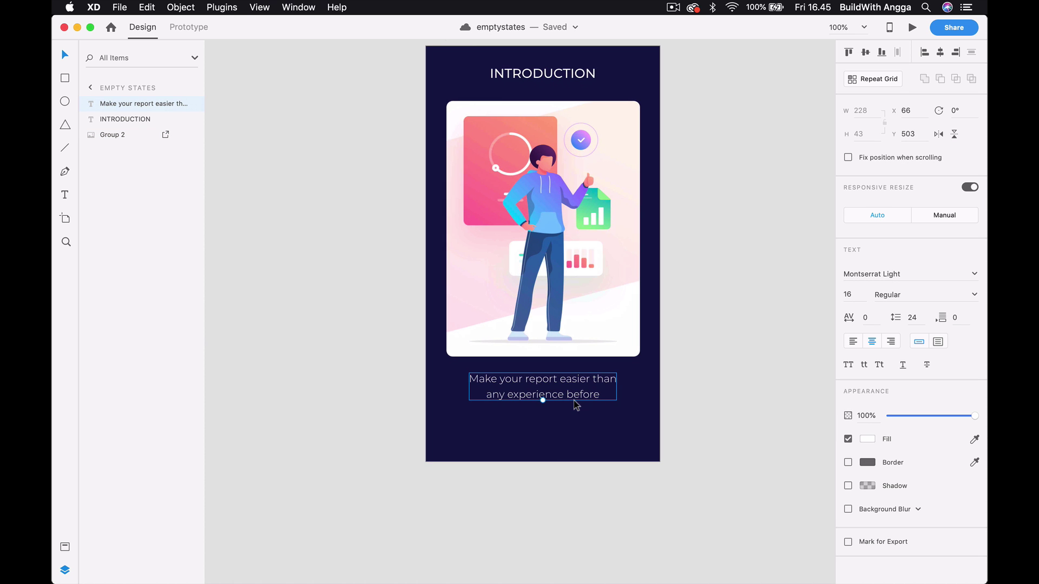
ctrl+scroll(573, 405, up, 5)
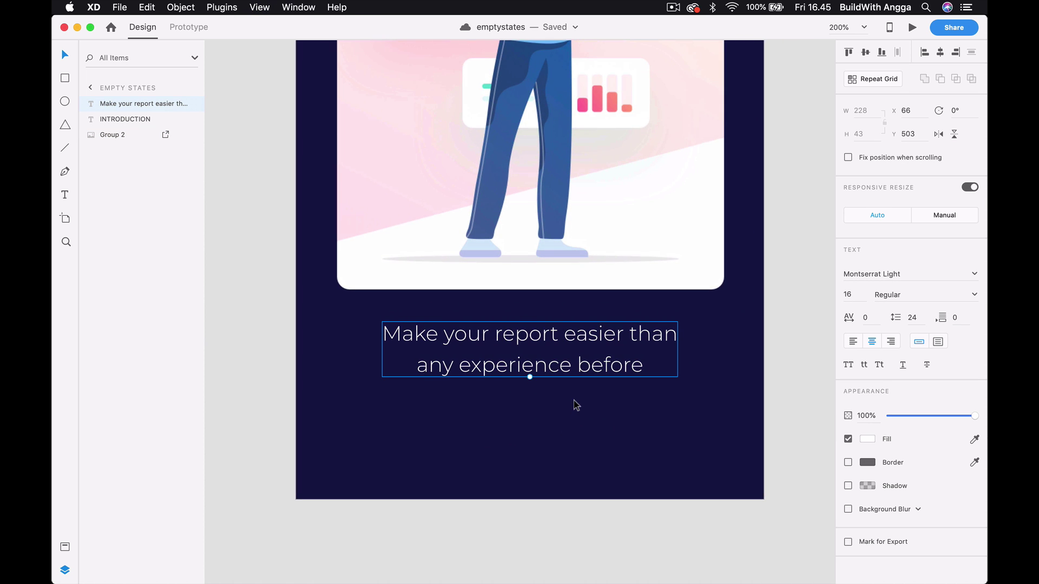
scroll(574, 400, left, 1)
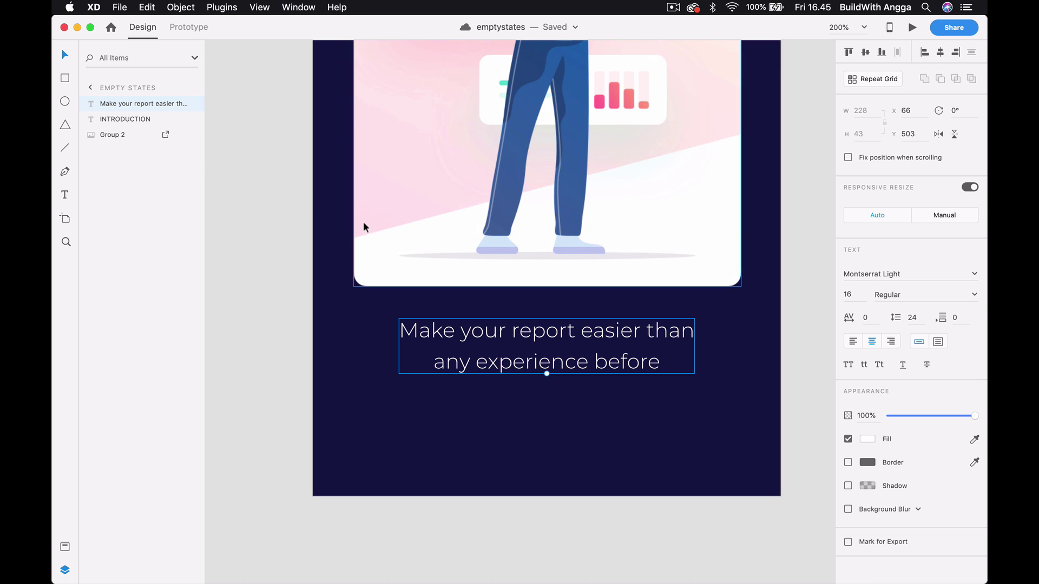
key(r)
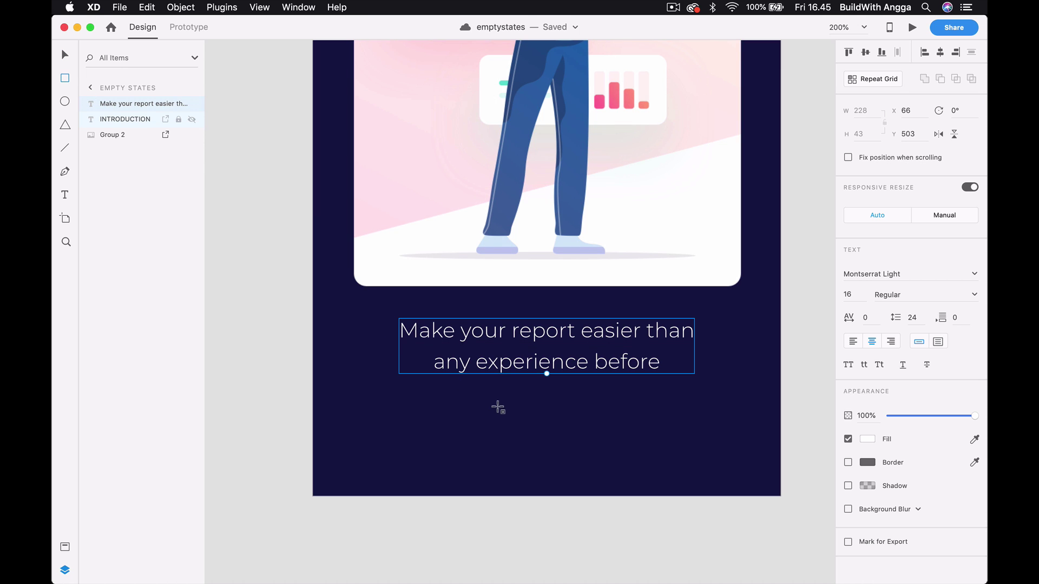
Draw a centred rectangle below the description with corner radius 4.
drag(452, 411, 653, 457)
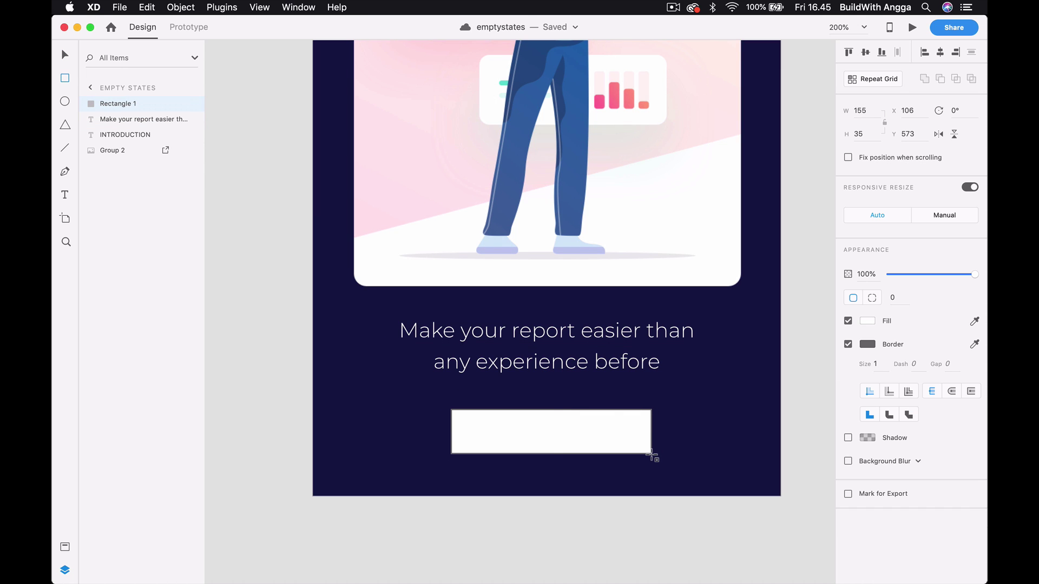
key(v)
mouse_move(609, 438)
mouse_down()
mouse_move(597, 436)
mouse_move(605, 430)
mouse_up()
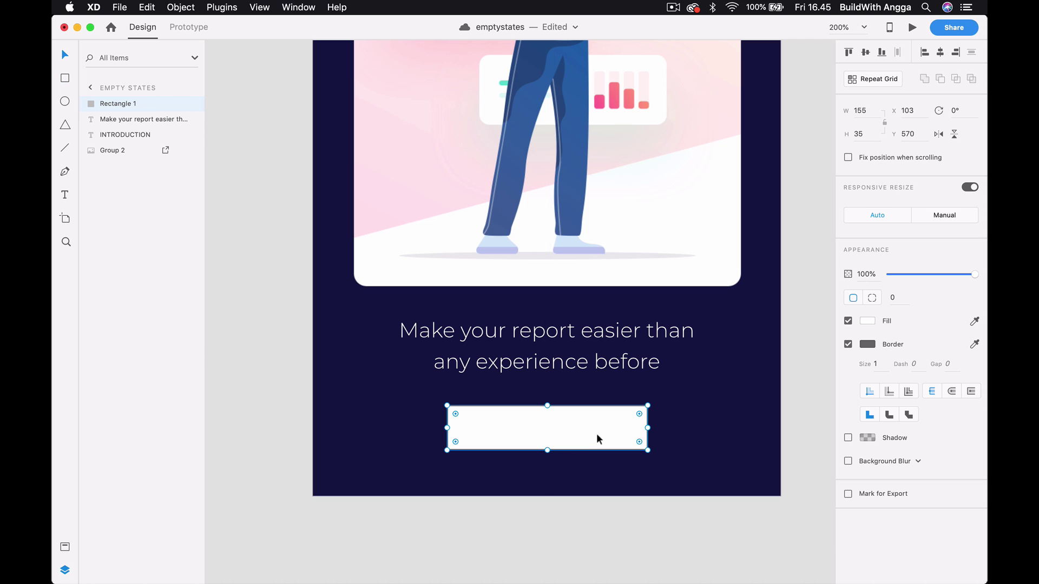
click(893, 298)
text(4)
key(Return)
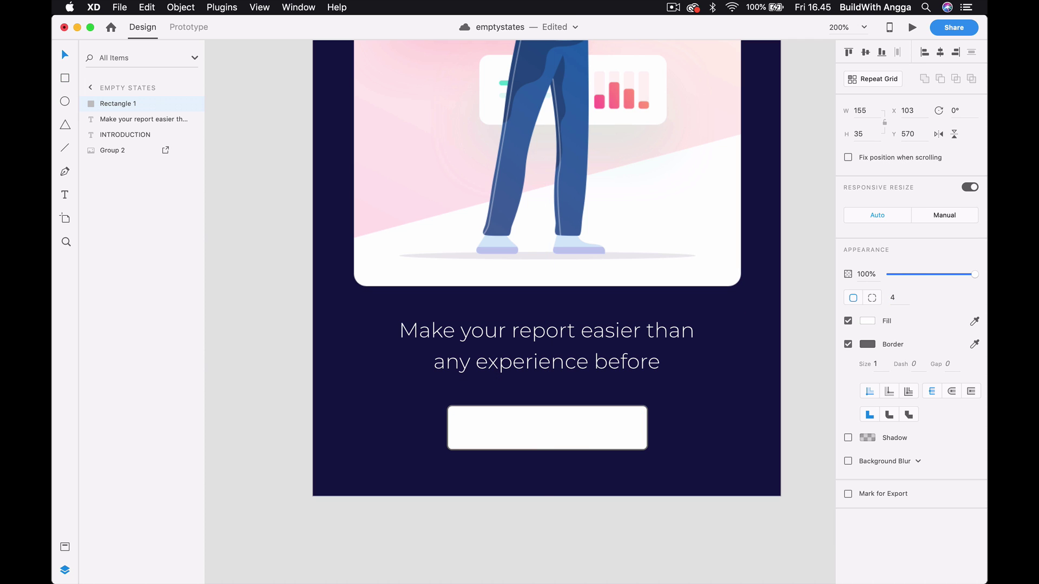
Remove the rectangle's border and fill it with green sampled from the illustration.
click(849, 345)
scroll(800, 329, up, 5)
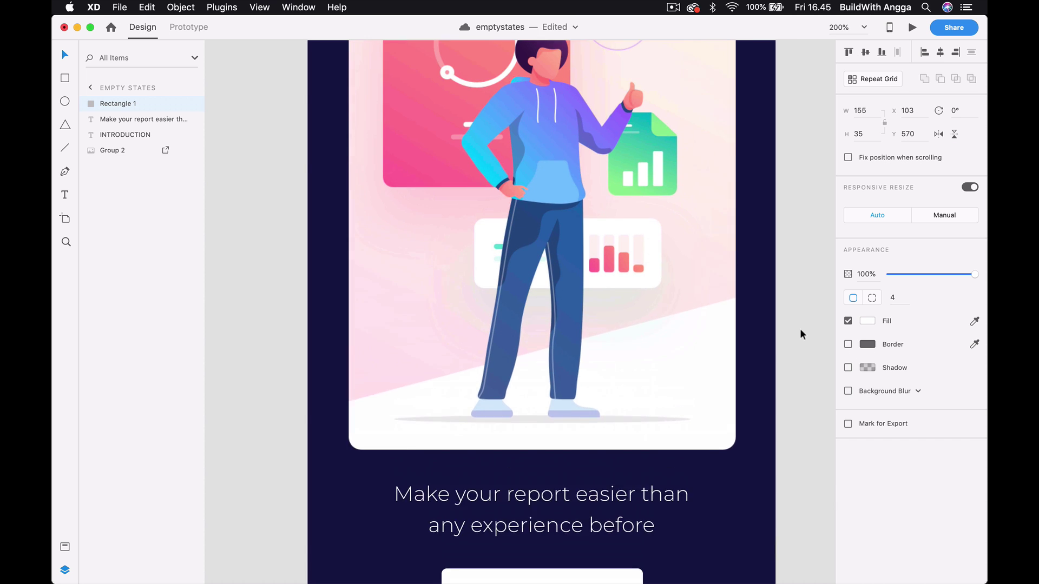
scroll(800, 329, up, 3)
click(974, 344)
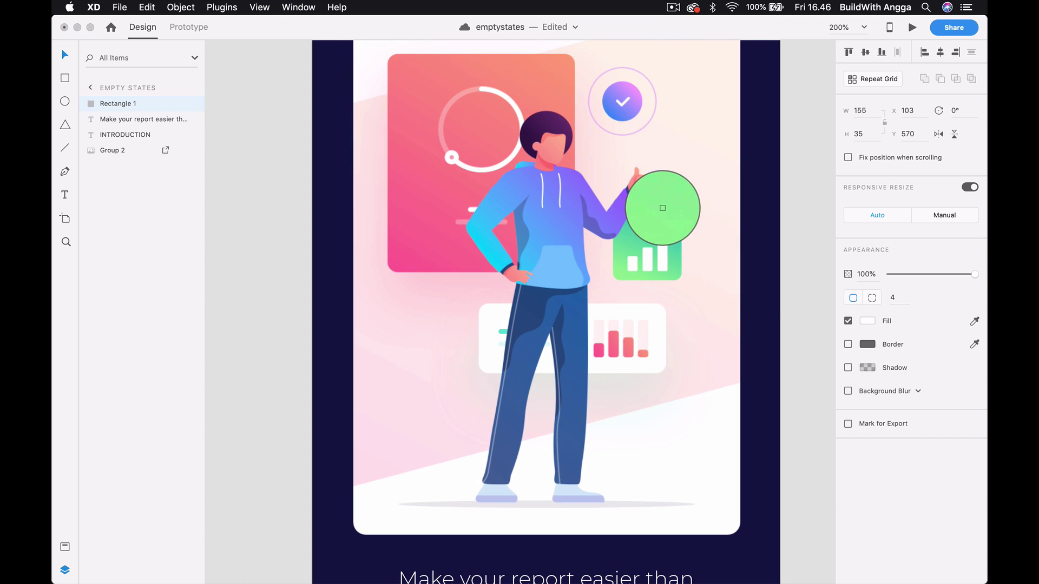
click(660, 208)
scroll(664, 209, down, 5)
scroll(664, 213, up, 1)
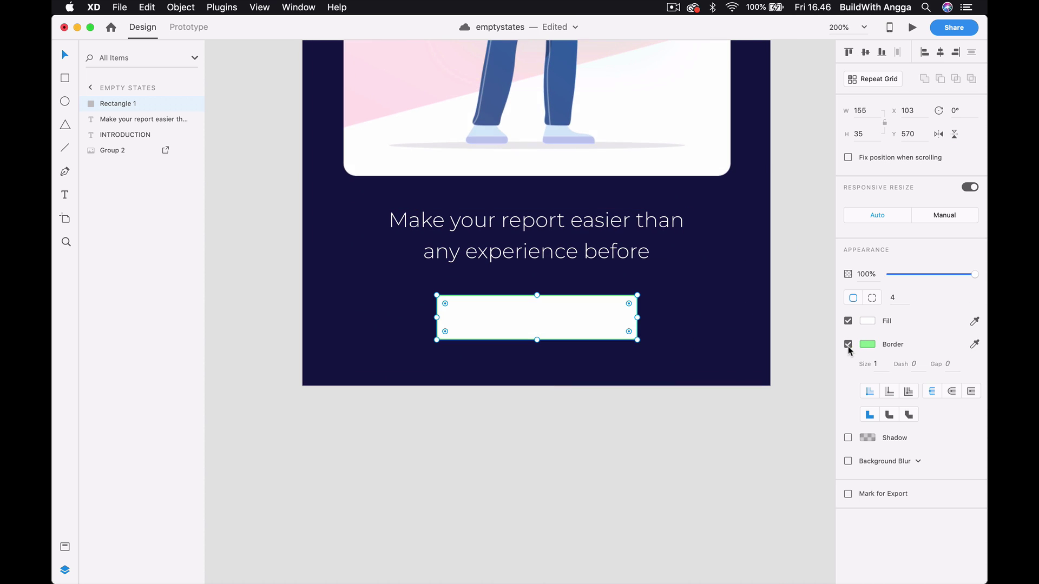
click(849, 345)
scroll(765, 325, up, 5)
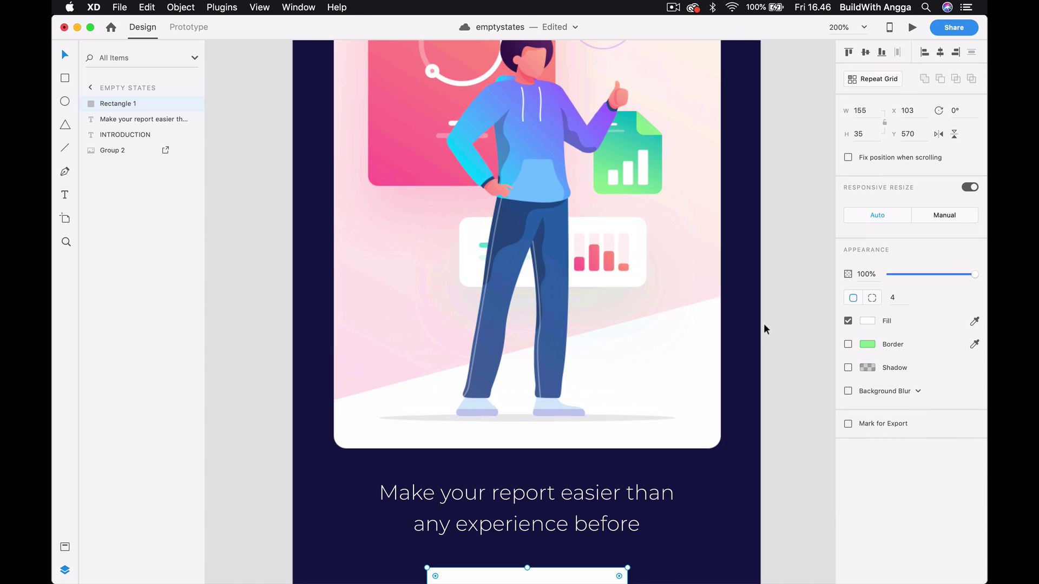
click(974, 321)
click(645, 154)
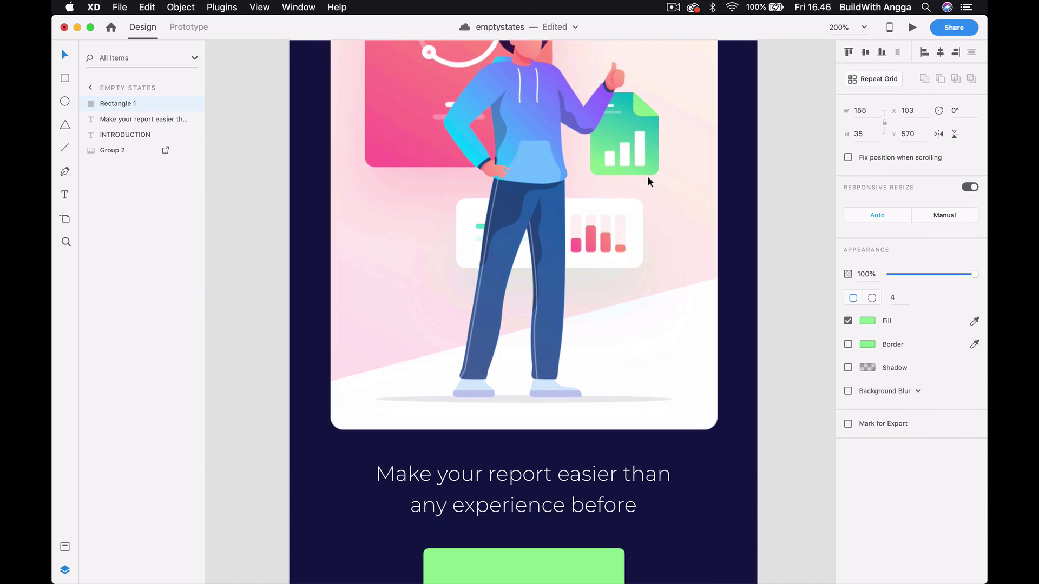
scroll(647, 176, down, 5)
Deselect and reselect the button to check its spacing below the description.
click(791, 258)
click(539, 474)
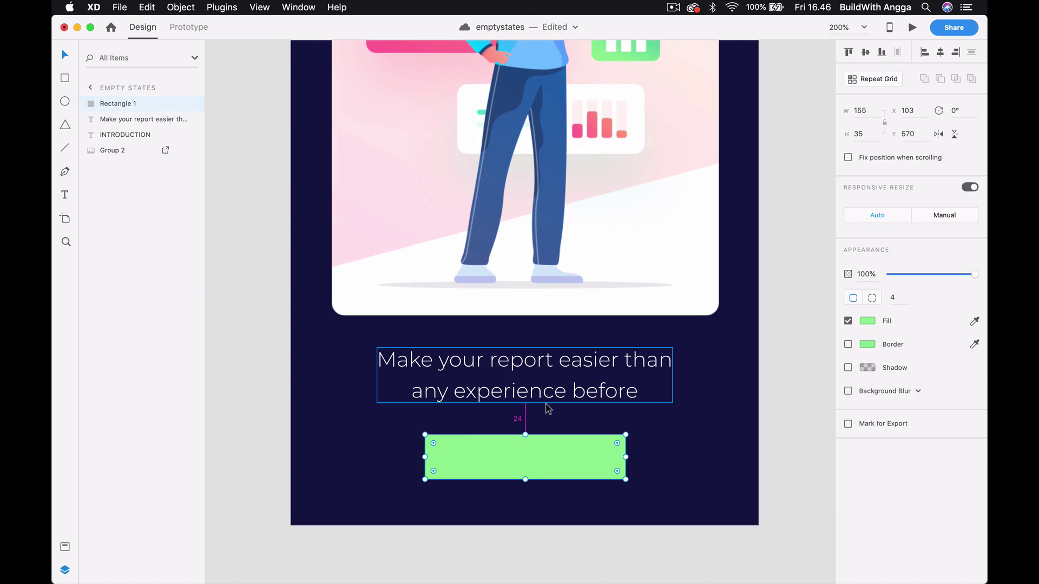
click(563, 537)
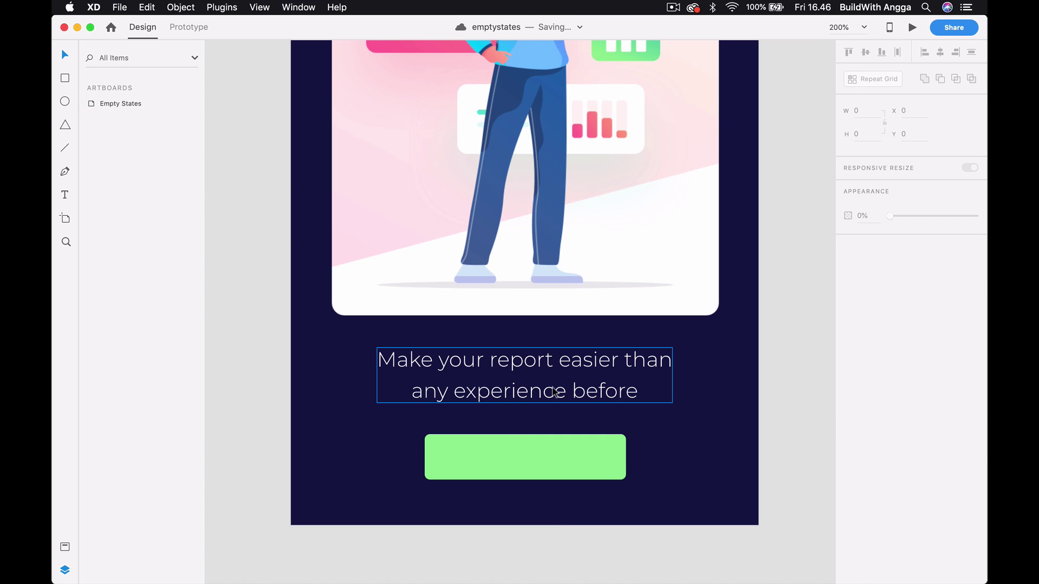
click(512, 402)
Add a 'Get Started' text label centred on the green button.
click(493, 443)
key(t)
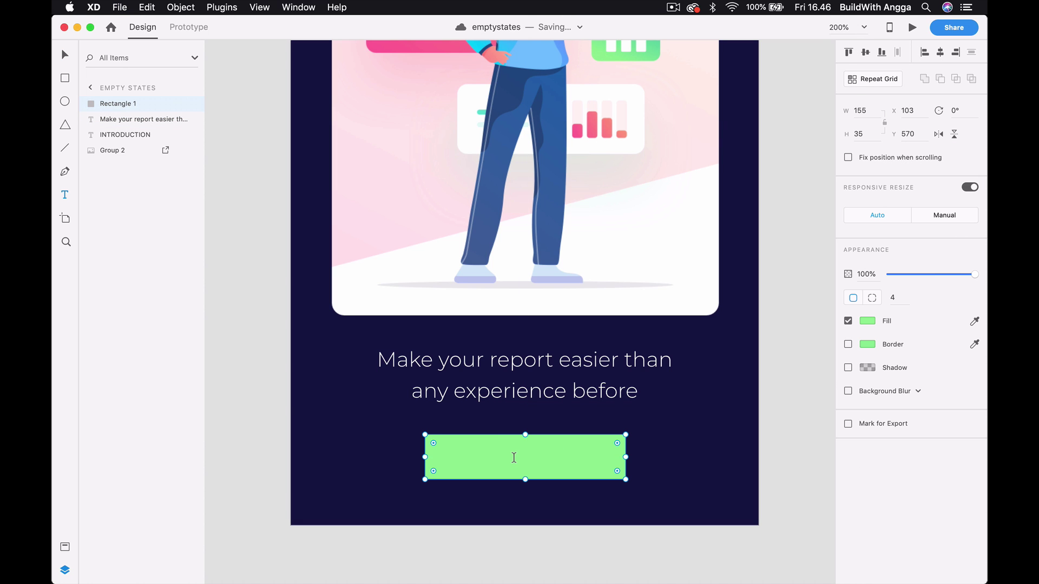
click(511, 457)
text(Get)
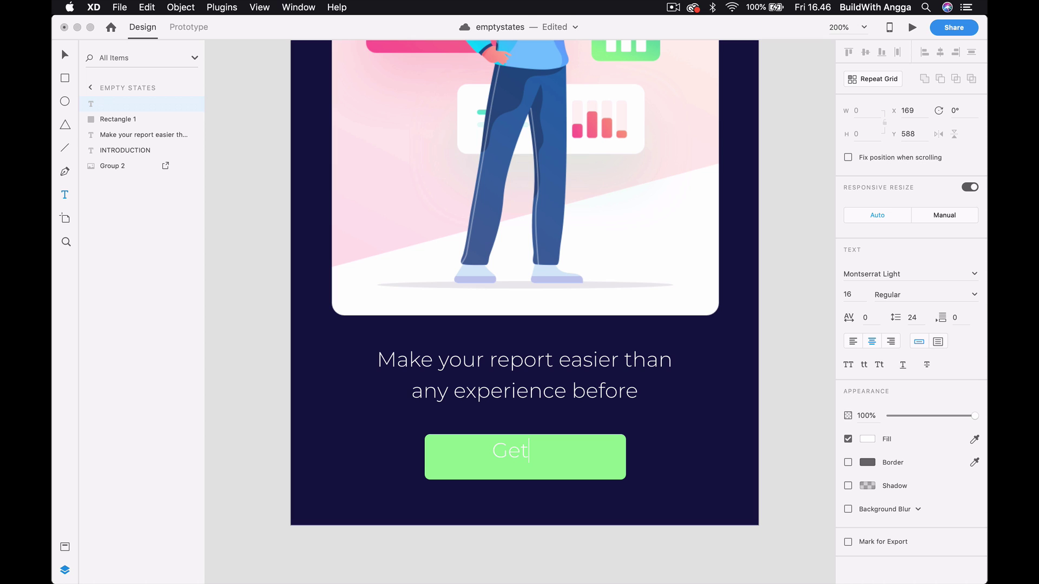
text( Started)
key(Escape)
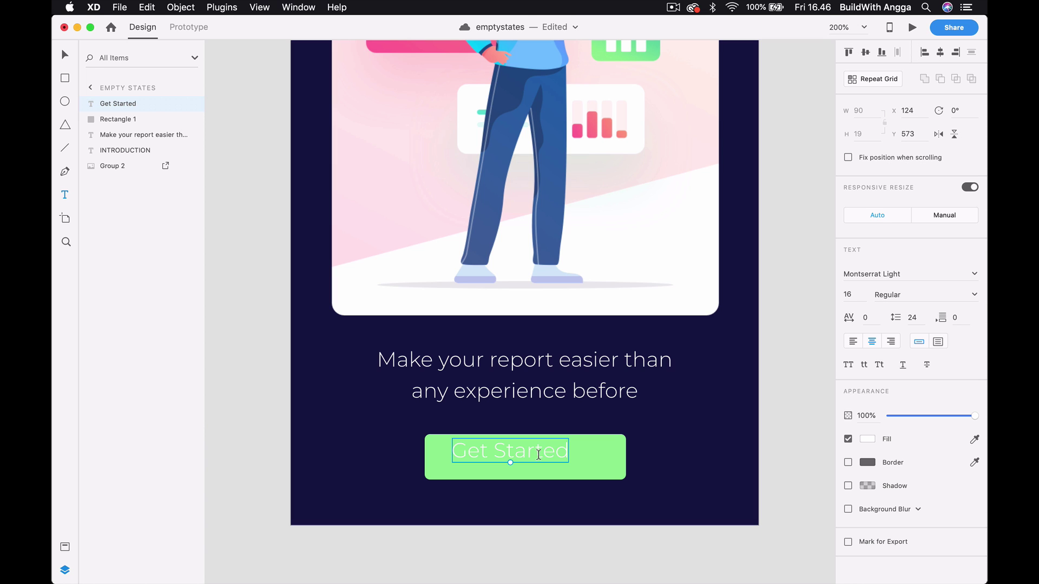
drag(533, 454, 548, 460)
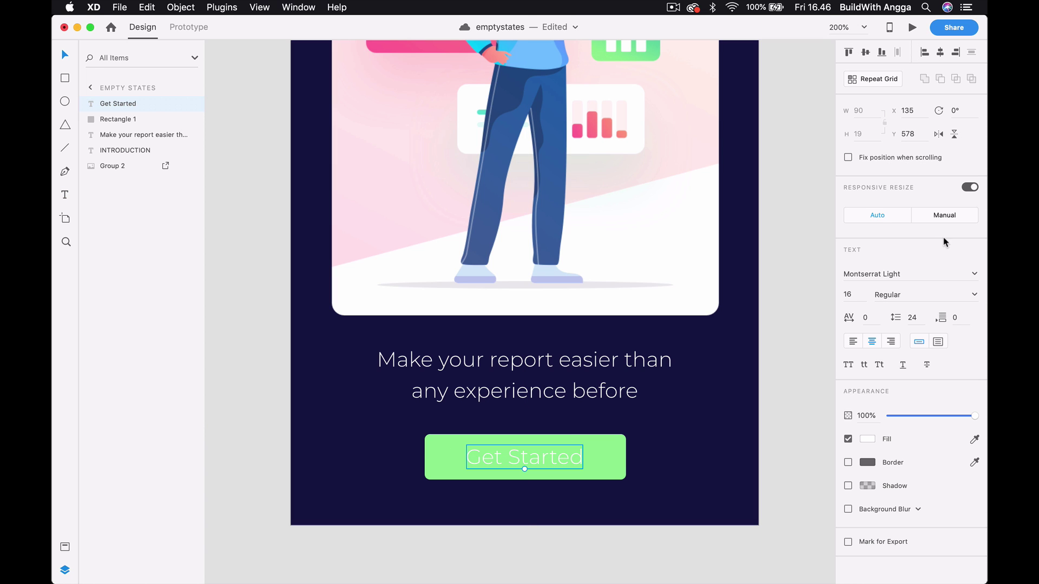
Set the Get Started label to Montserrat Medium and zoom to check its placement.
click(976, 275)
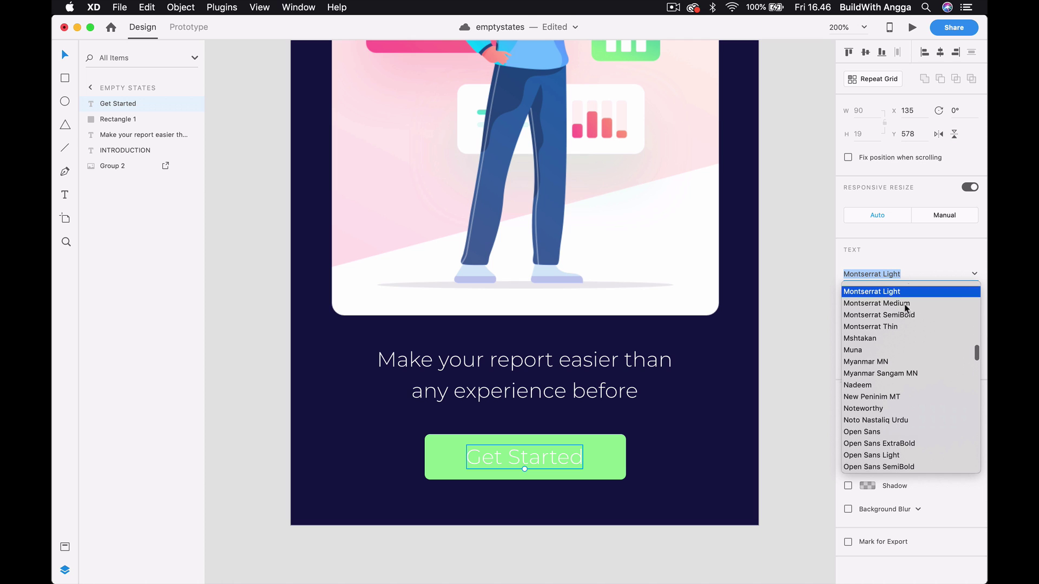
scroll(905, 325, up, 3)
click(905, 359)
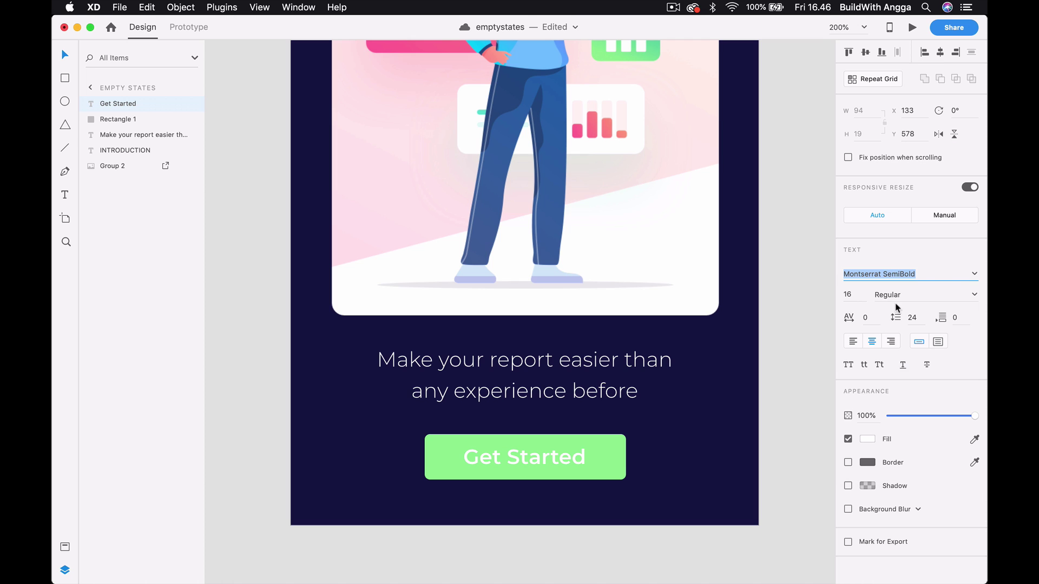
click(974, 276)
scroll(902, 321, up, 3)
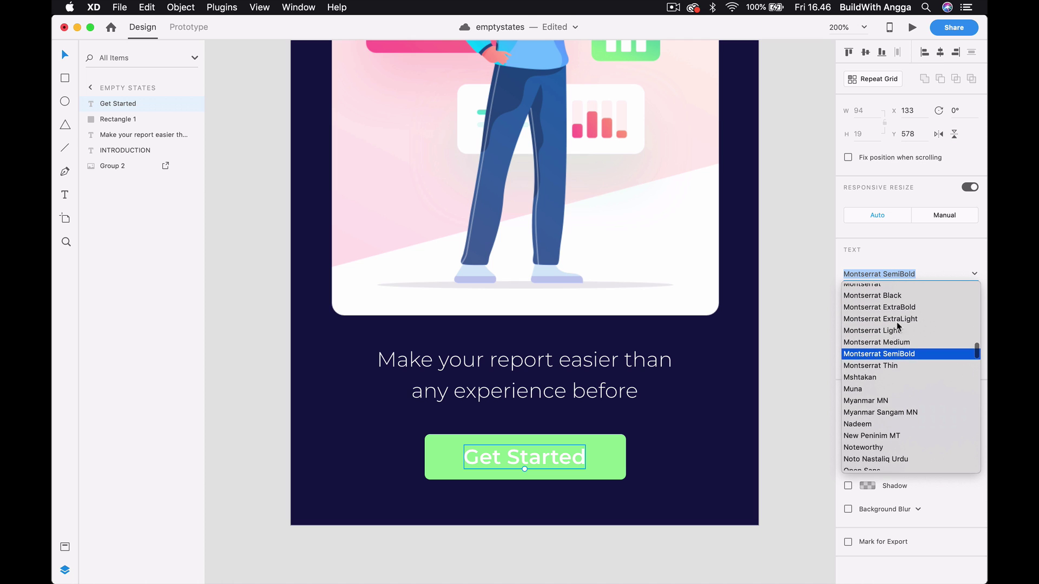
click(890, 343)
click(548, 457)
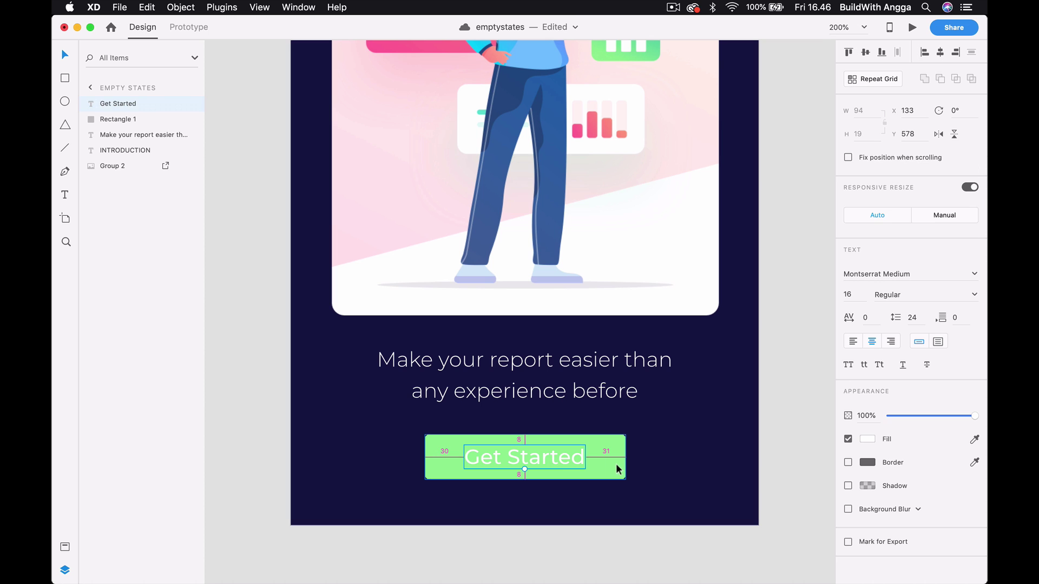
click(789, 384)
key(super+1)
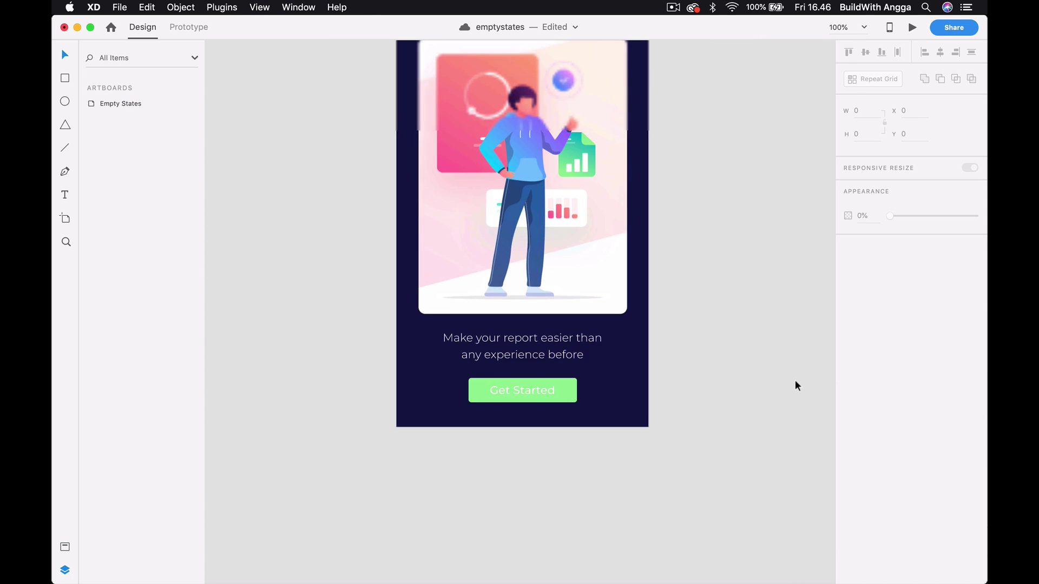
scroll(791, 377, up, 2)
scroll(771, 357, left, 2)
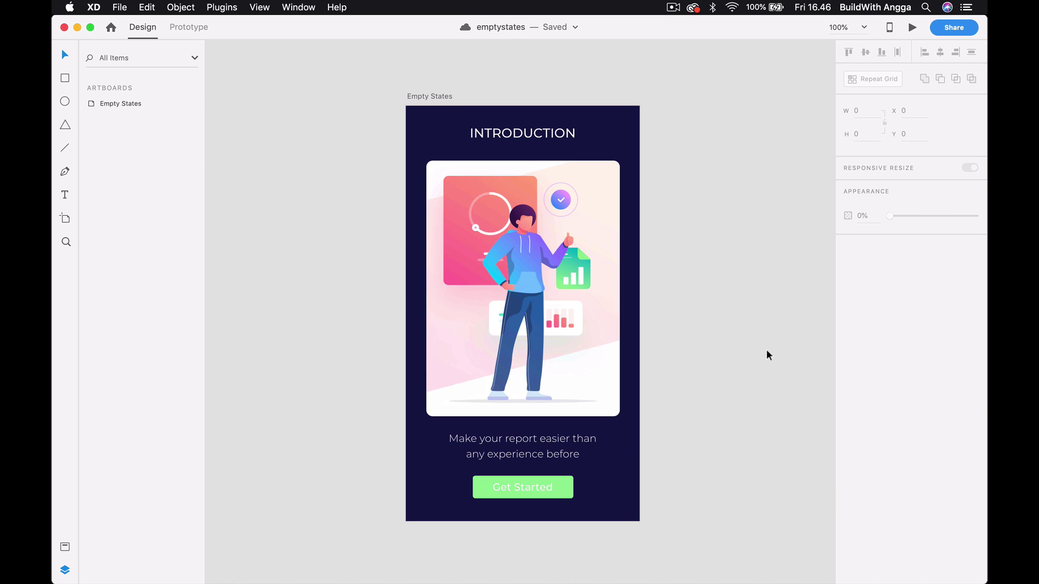
scroll(767, 354, right, 2)
scroll(766, 355, right, 2)
scroll(766, 355, left, 5)
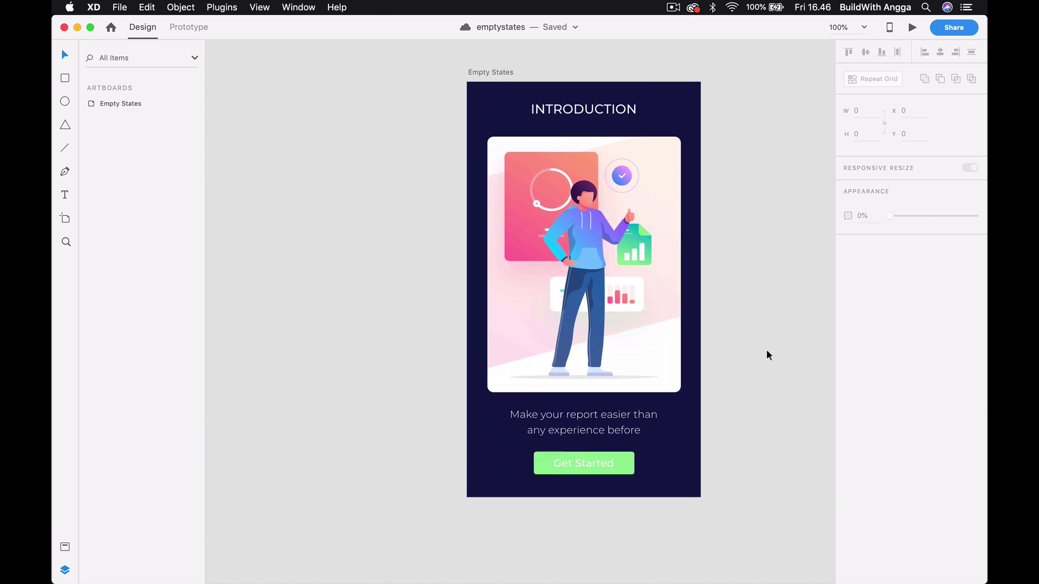
key(super+2)
scroll(767, 355, down, 3)
scroll(767, 355, right, 3)
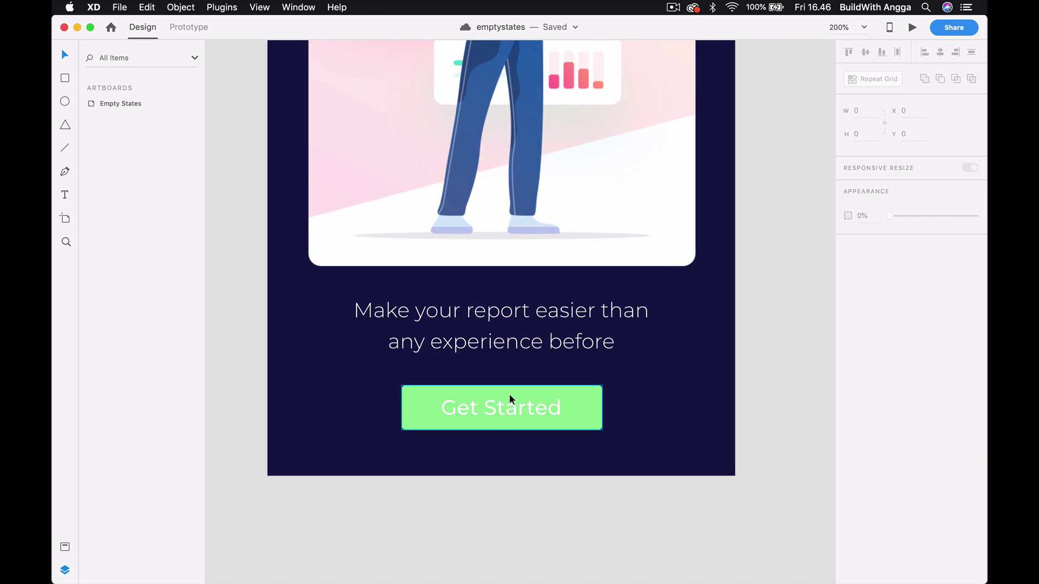
Colour the Get Started label a darker green (#5E9855) and fit the artboard in view.
click(532, 408)
click(974, 439)
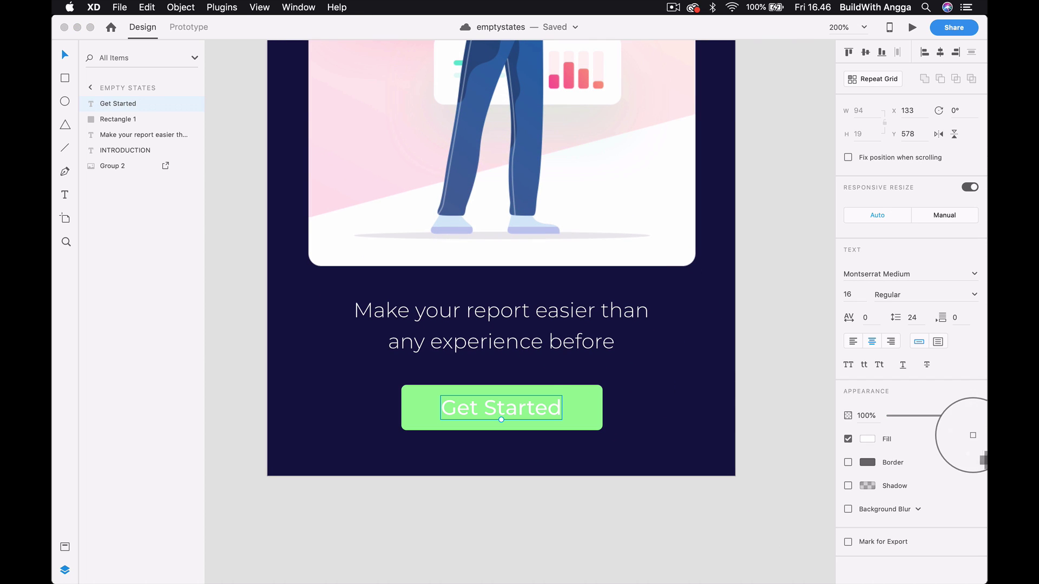
click(591, 411)
click(865, 439)
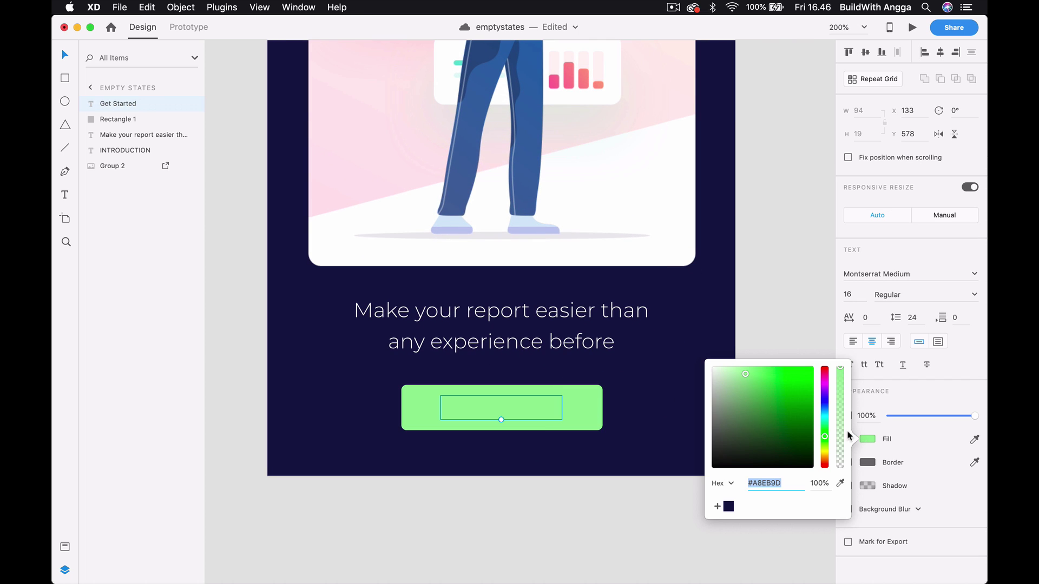
drag(739, 374, 756, 403)
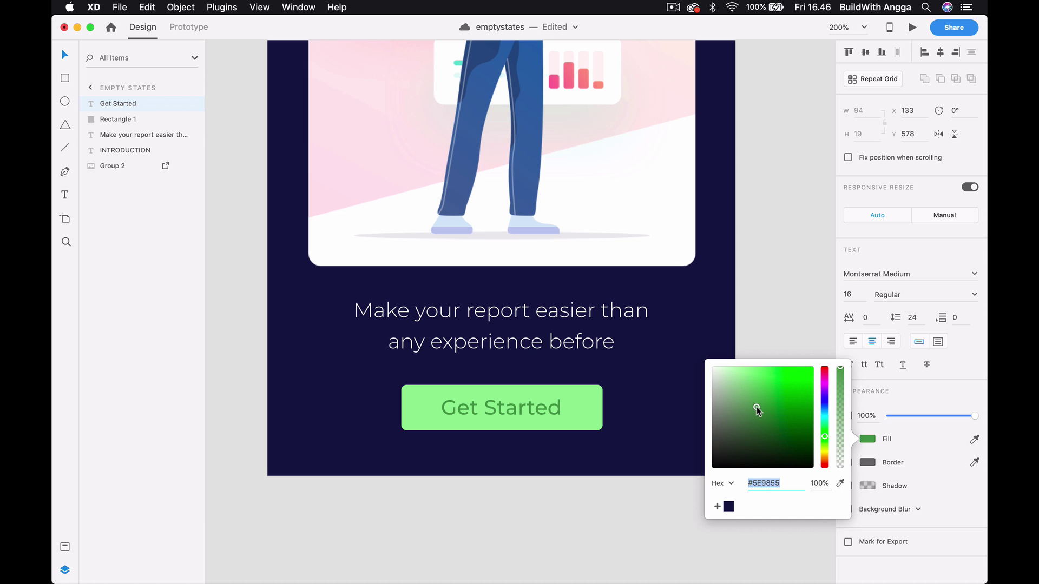
click(795, 225)
key(super+0)
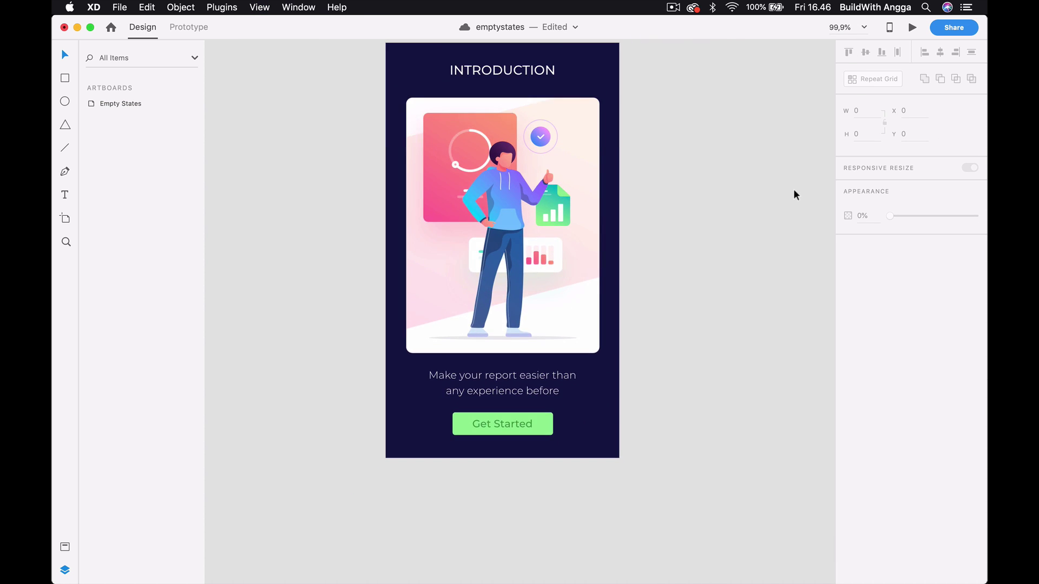
Save the document and open a live preview of the Empty States screen, moving it aside.
key(super+s)
click(914, 27)
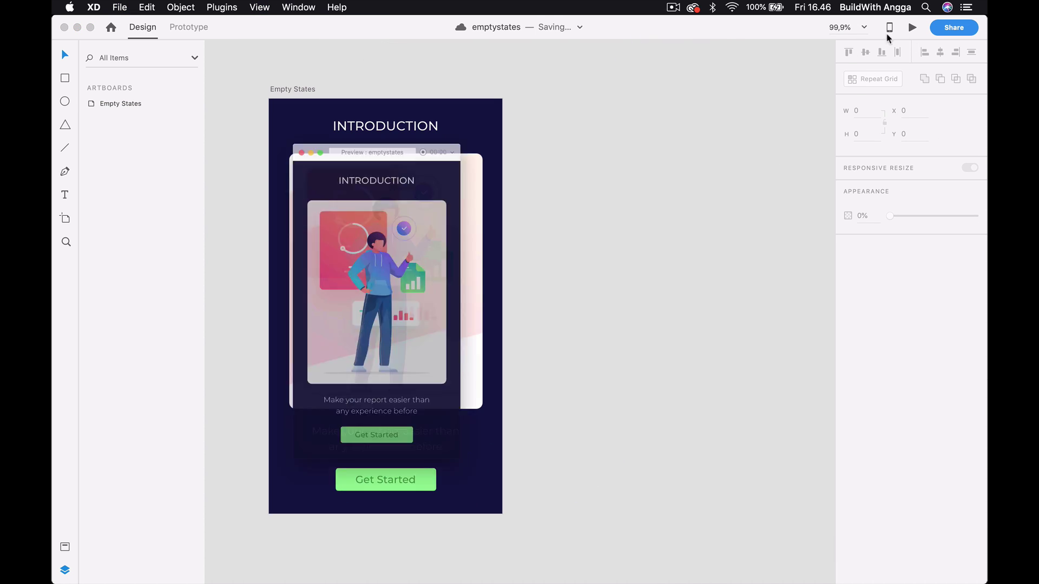
drag(407, 94, 670, 111)
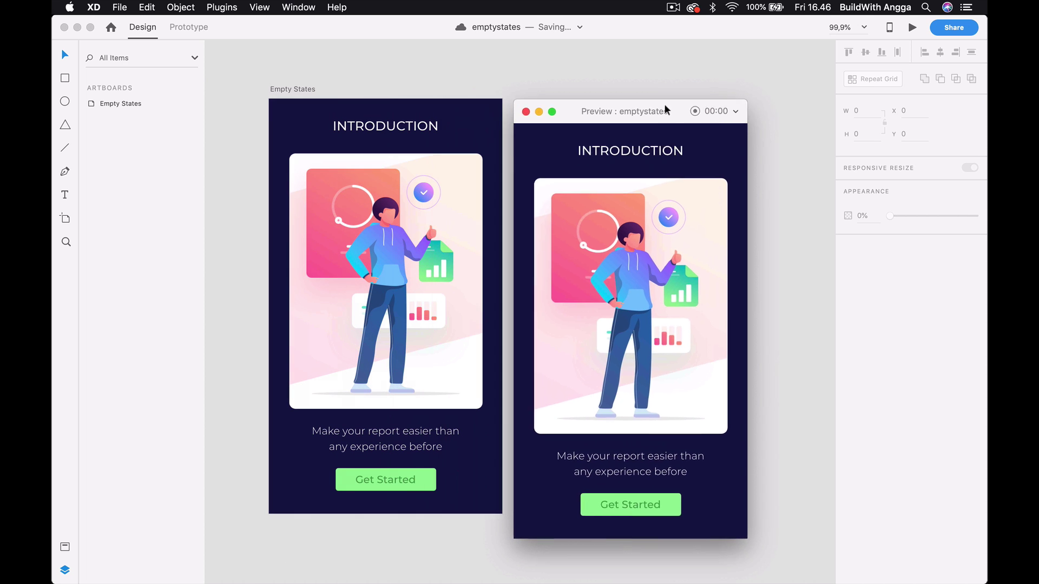
click(535, 112)
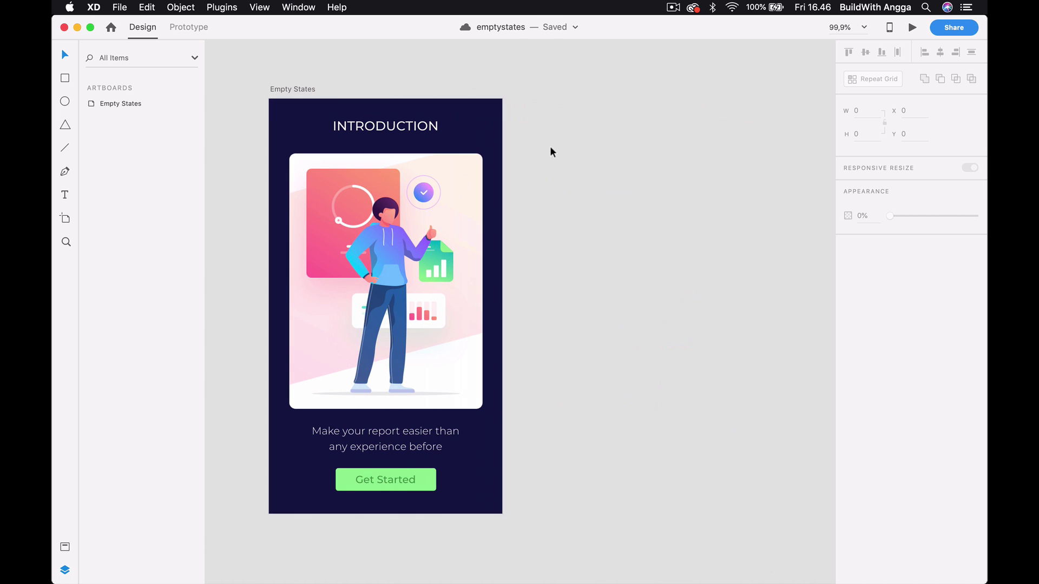
key(super+1)
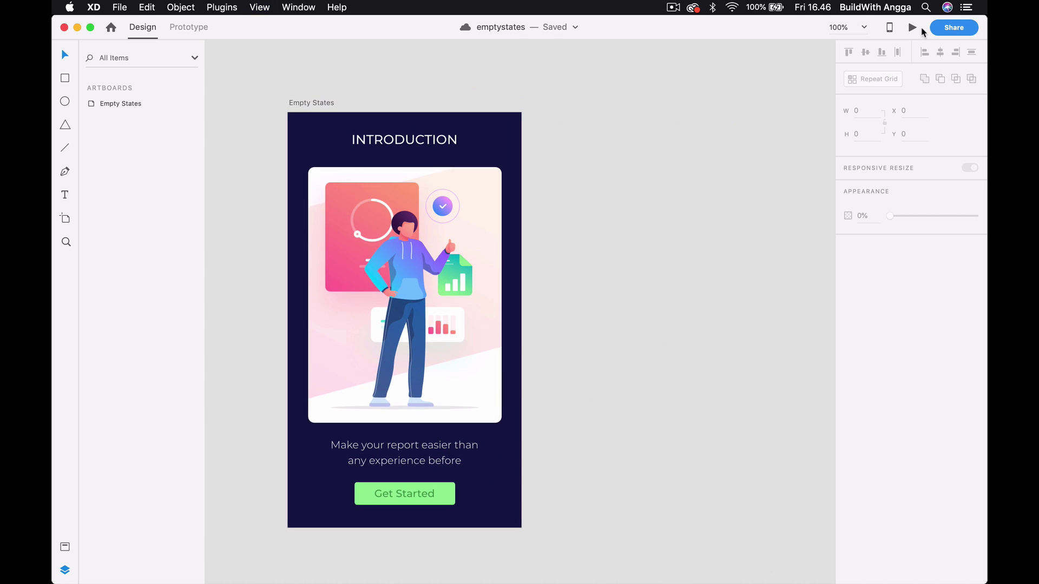
Reopen the preview beside the artboard, then bring the Creative Market page forward.
click(913, 28)
drag(588, 122, 608, 112)
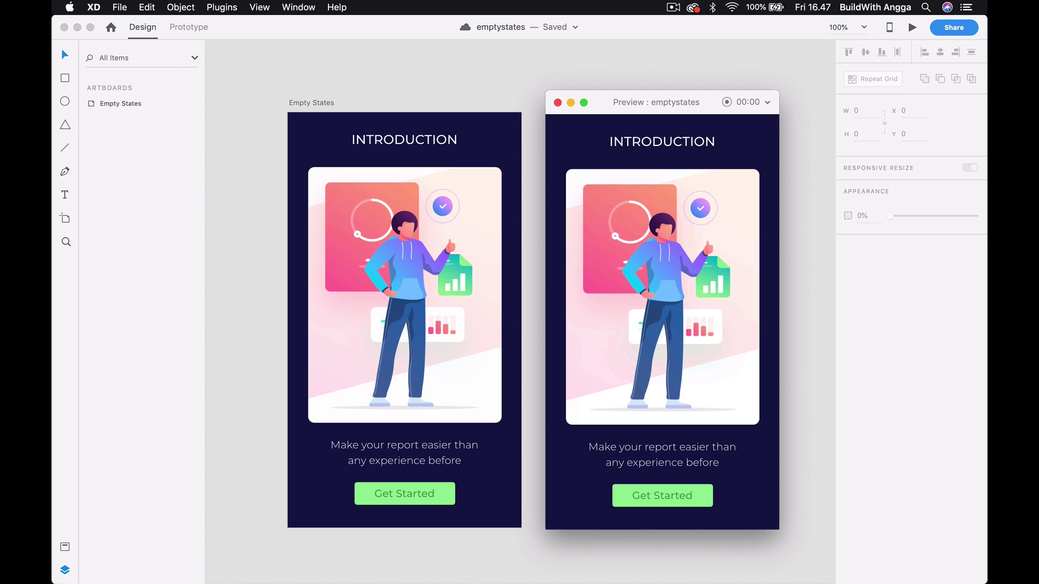
click(481, 568)
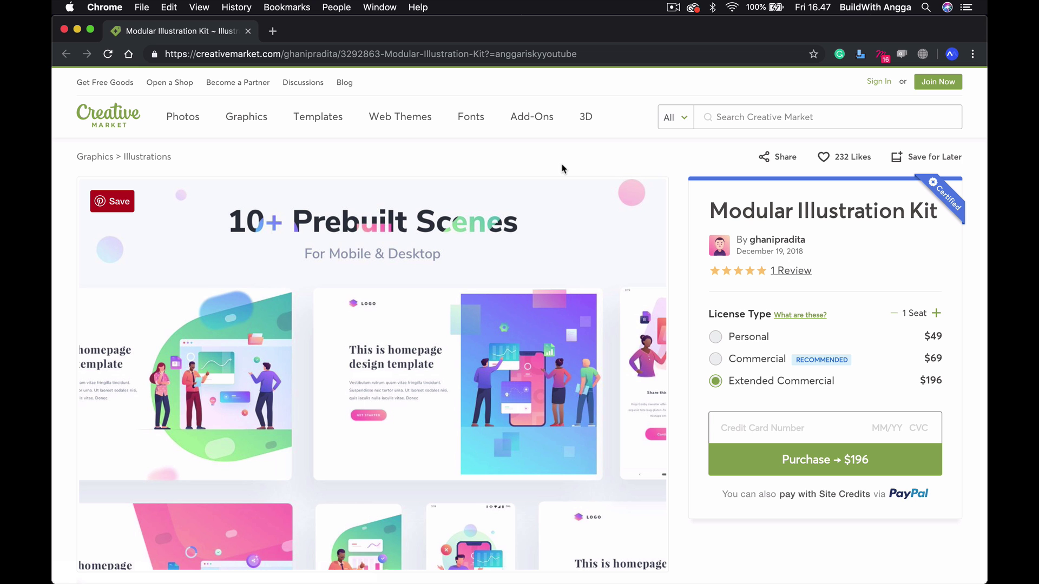
scroll(561, 168, down, 1)
scroll(536, 183, down, 4)
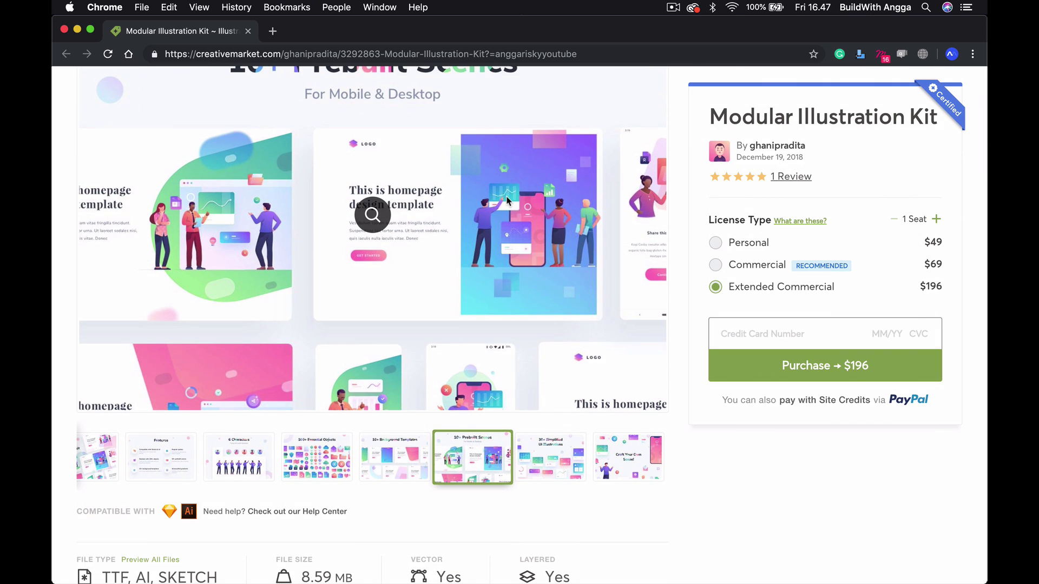
scroll(508, 201, up, 5)
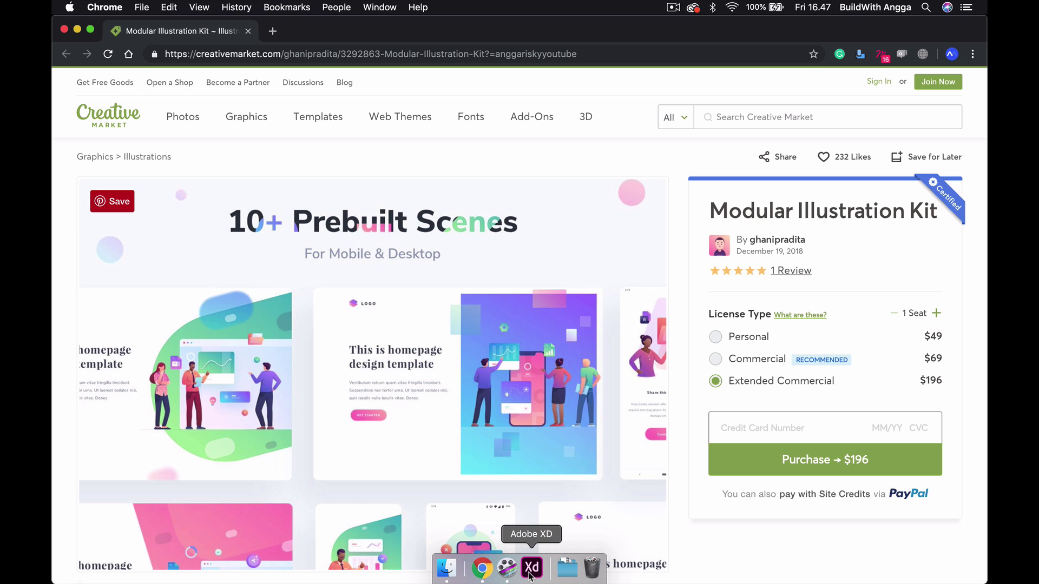
Switch from the browser back to Adobe XD using the Dock icon.
click(531, 569)
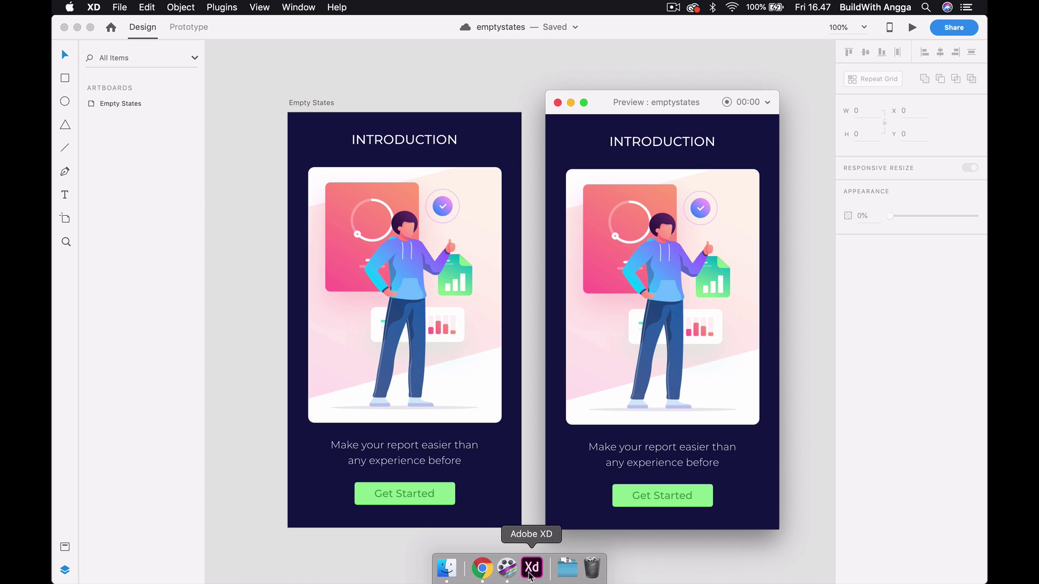